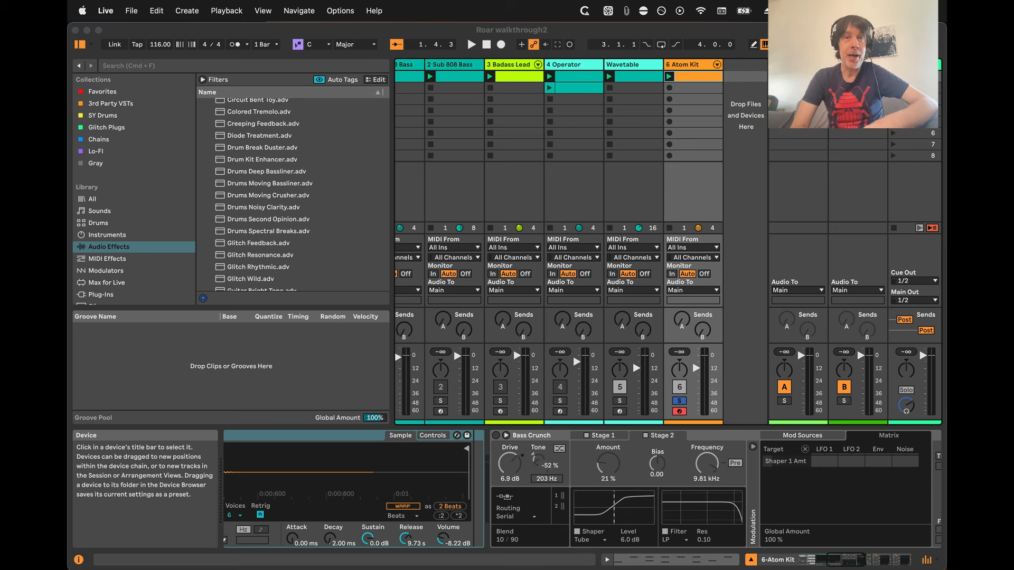
Play the Atom Kit drum track with its Bass Crunch effect off, and stop playback
{"action": "left_click", "coordinate": [682, 62]}
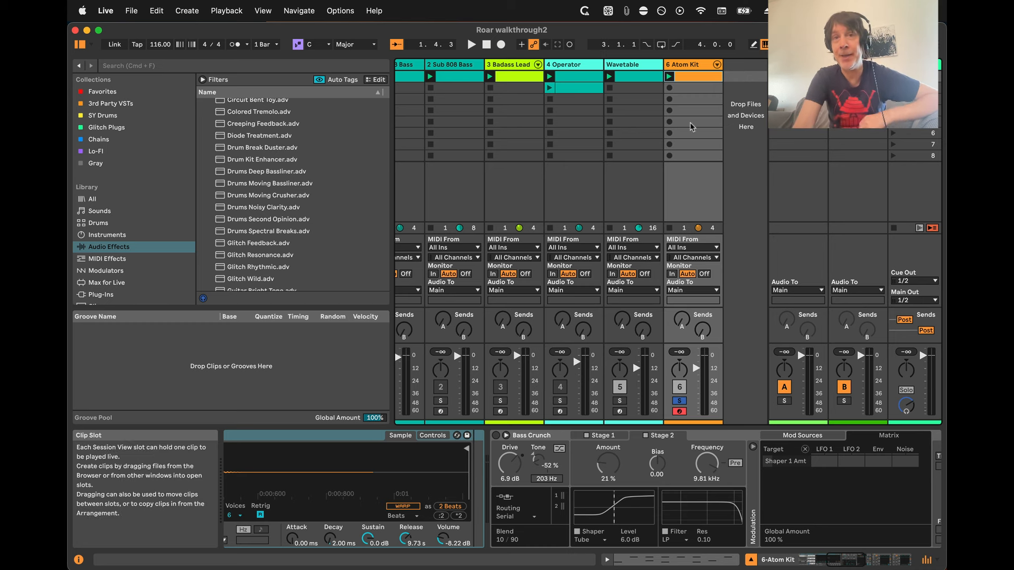
{"action": "scroll", "coordinate": [523, 464], "scroll_direction": "left", "scroll_amount": 10}
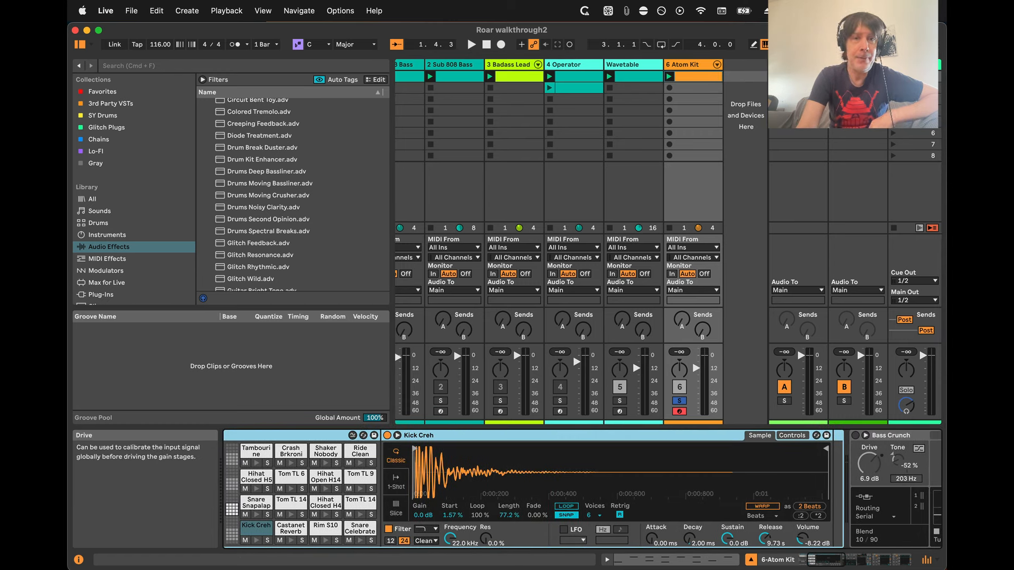
{"action": "key", "text": "space"}
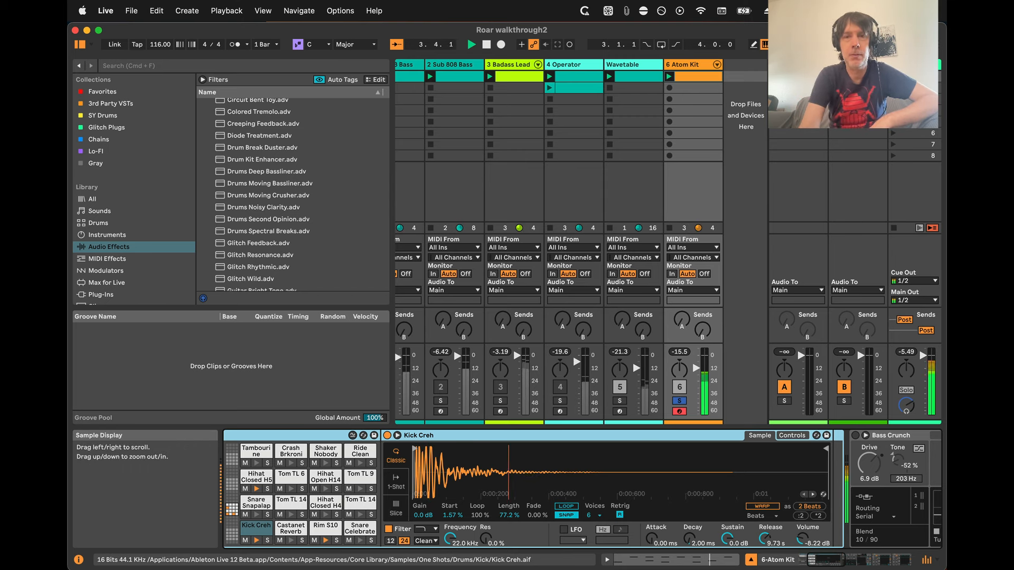
{"action": "key", "text": "space"}
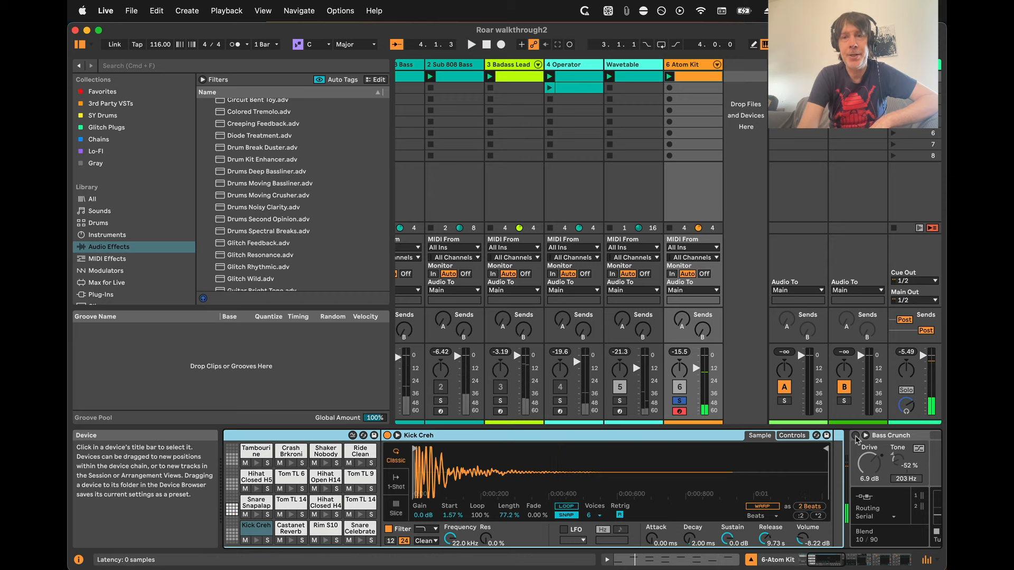
Turn on Bass Crunch on the Atom Kit track and play the drums through it
{"action": "scroll", "coordinate": [856, 437], "scroll_direction": "right", "scroll_amount": 1}
{"action": "left_click", "coordinate": [821, 436]}
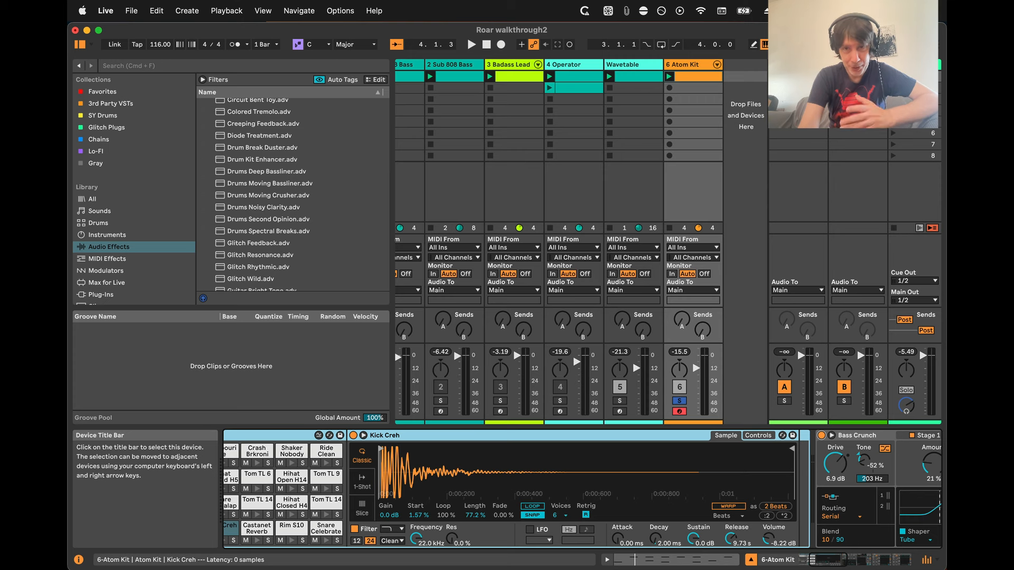
{"action": "key", "text": "space"}
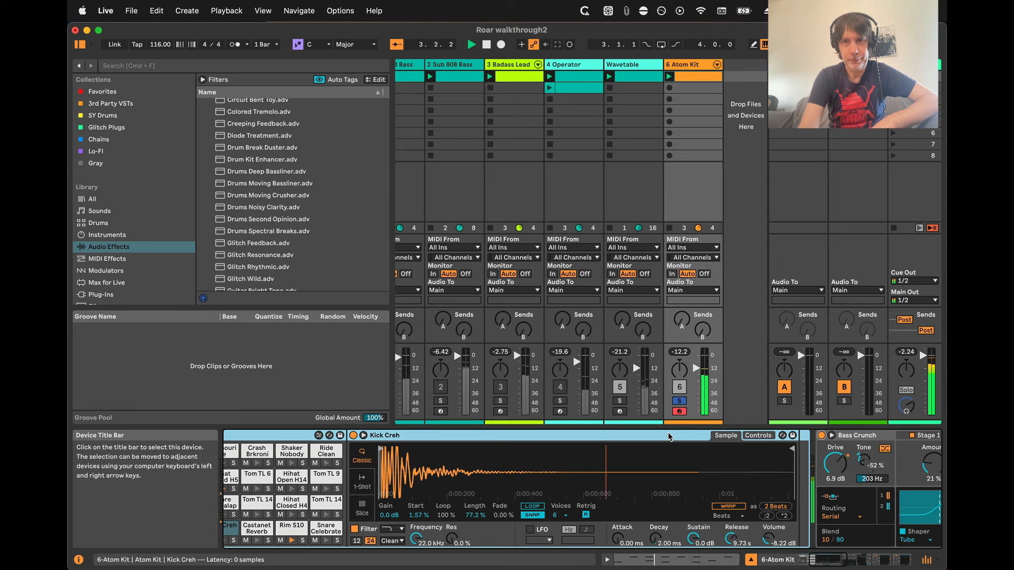
{"action": "scroll", "coordinate": [764, 495], "scroll_direction": "right", "scroll_amount": 1}
{"action": "scroll", "coordinate": [764, 495], "scroll_direction": "right", "scroll_amount": 5}
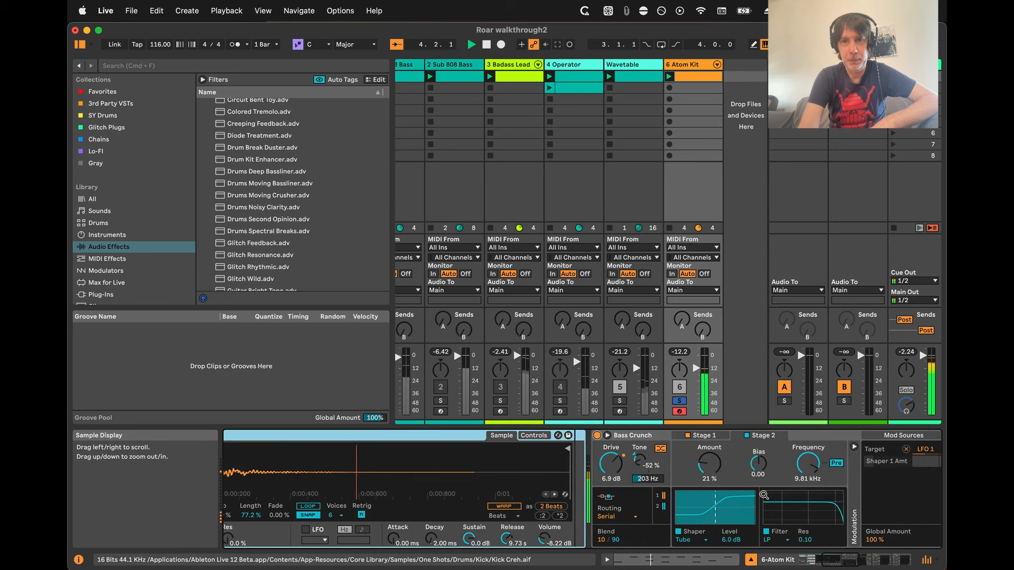
Solo the Wavetable track, play it dry, and turn on its Bass Fuzz effect
{"action": "left_click", "coordinate": [625, 64]}
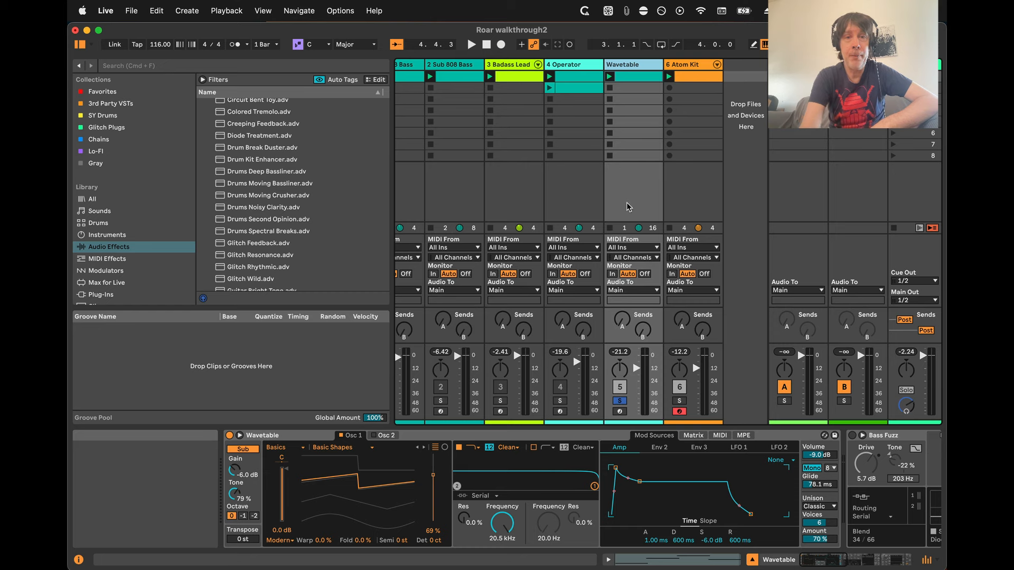
{"action": "key", "text": "space"}
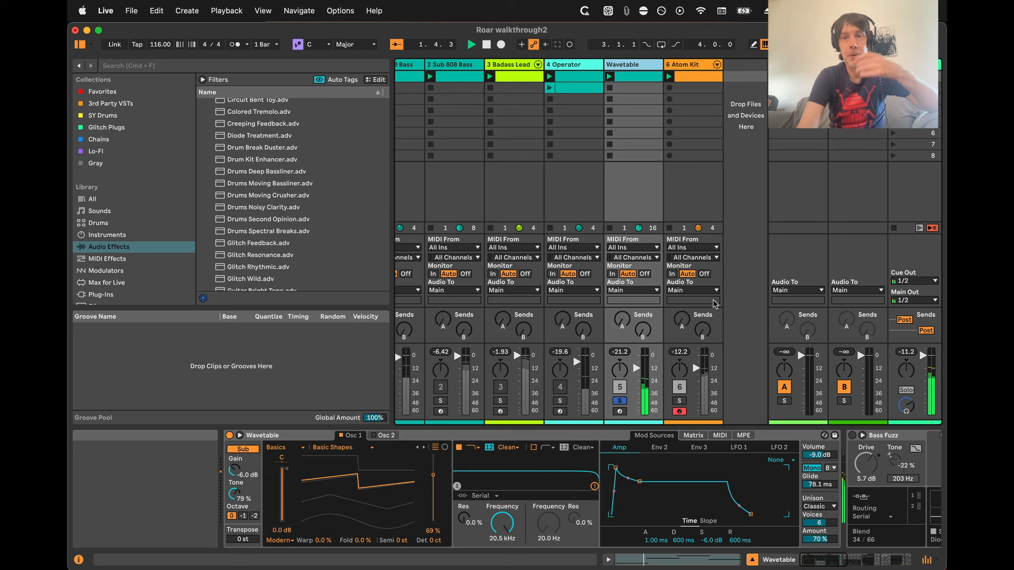
{"action": "scroll", "coordinate": [760, 506], "scroll_direction": "right", "scroll_amount": 10}
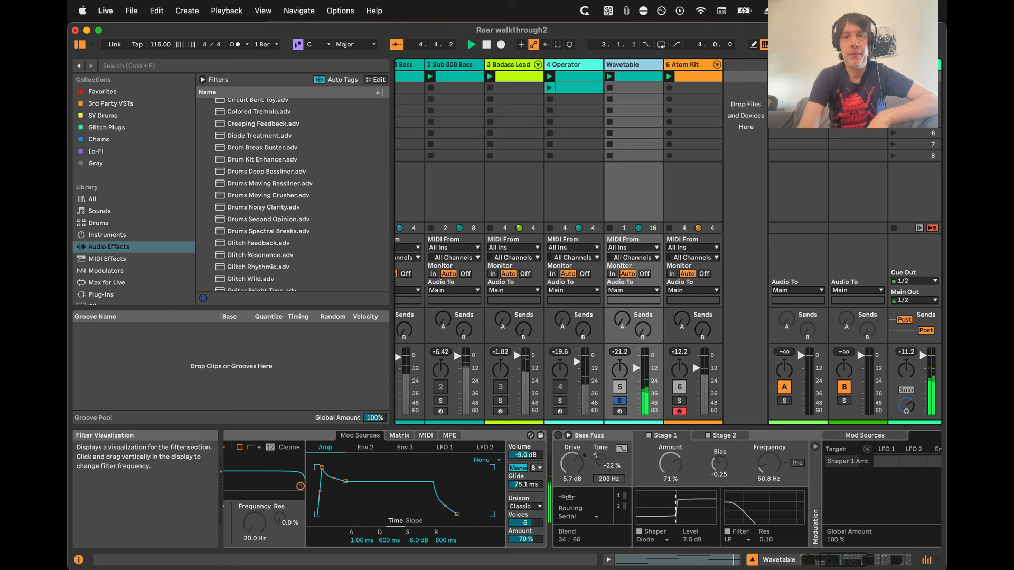
{"action": "left_click", "coordinate": [558, 437]}
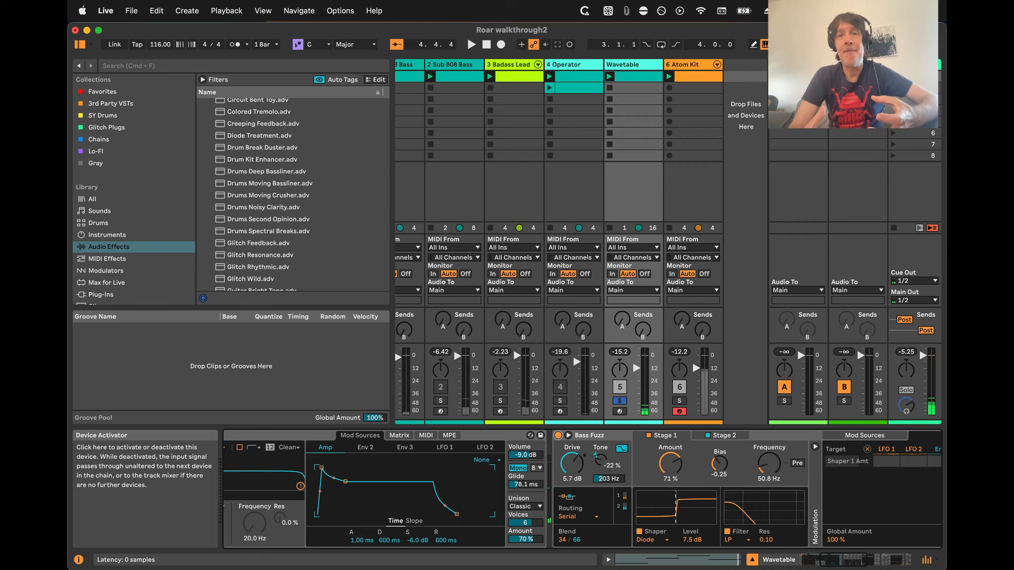
Solo the Operator track and turn on its Bass Fuzz effect
{"action": "left_click", "coordinate": [560, 402]}
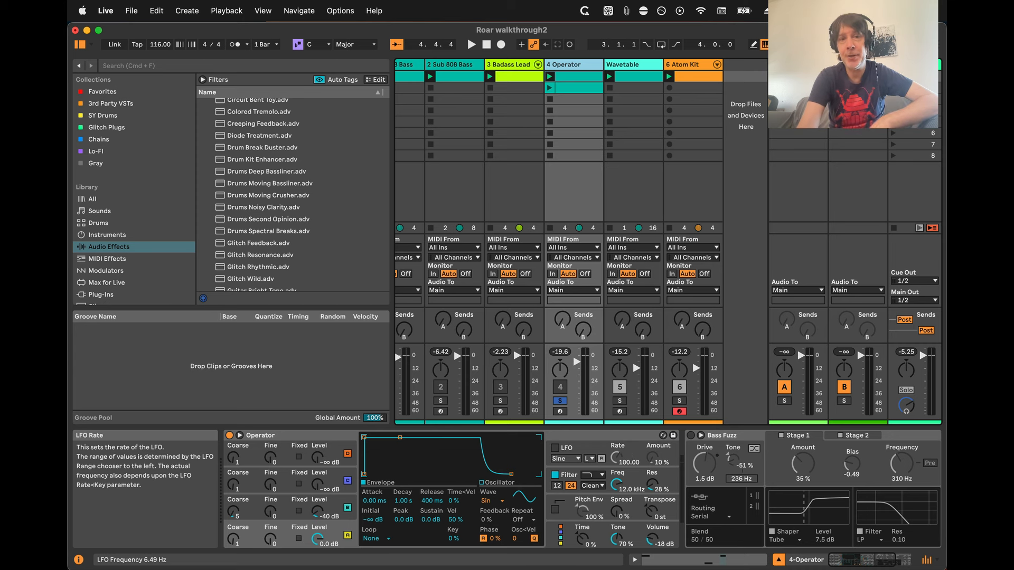
{"action": "left_click", "coordinate": [691, 436]}
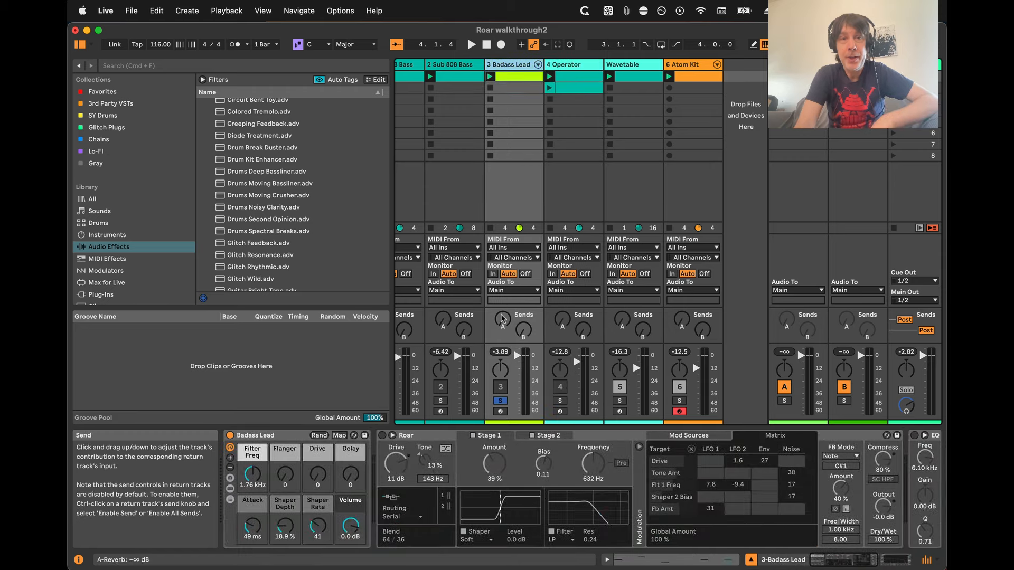
Play the Badass Lead track without Roar and turn on the EQ Eight at the end of its device chain
{"action": "left_click", "coordinate": [533, 384]}
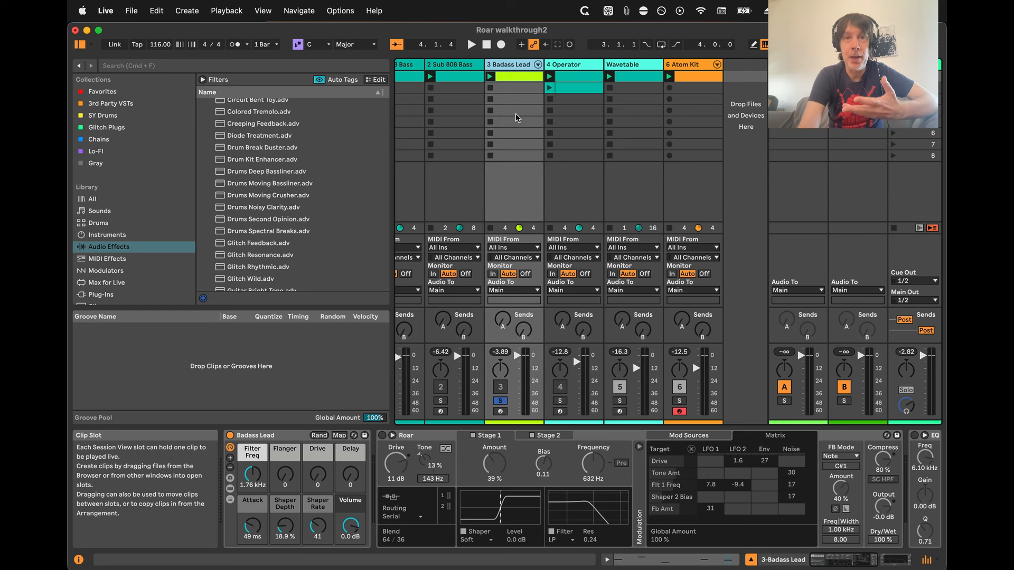
{"action": "key", "text": "space"}
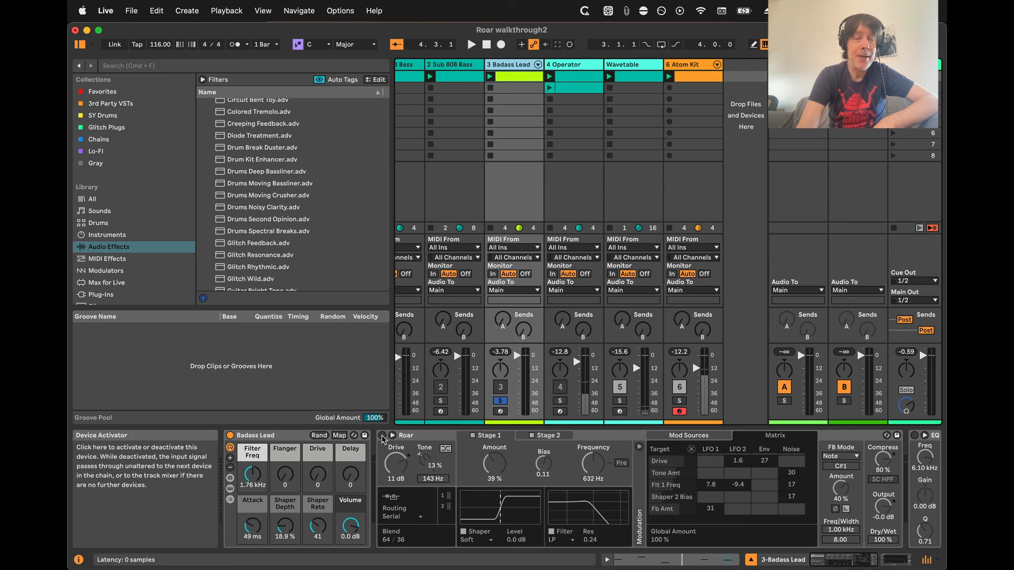
{"action": "scroll", "coordinate": [643, 502], "scroll_direction": "right", "scroll_amount": 5}
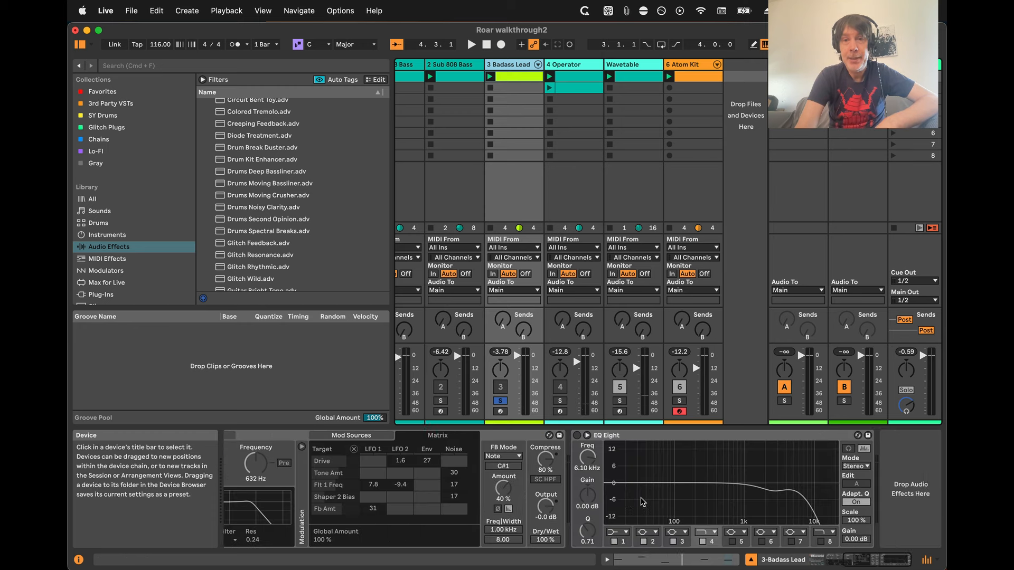
{"action": "scroll", "coordinate": [643, 502], "scroll_direction": "left", "scroll_amount": 1}
{"action": "left_click", "coordinate": [593, 435]}
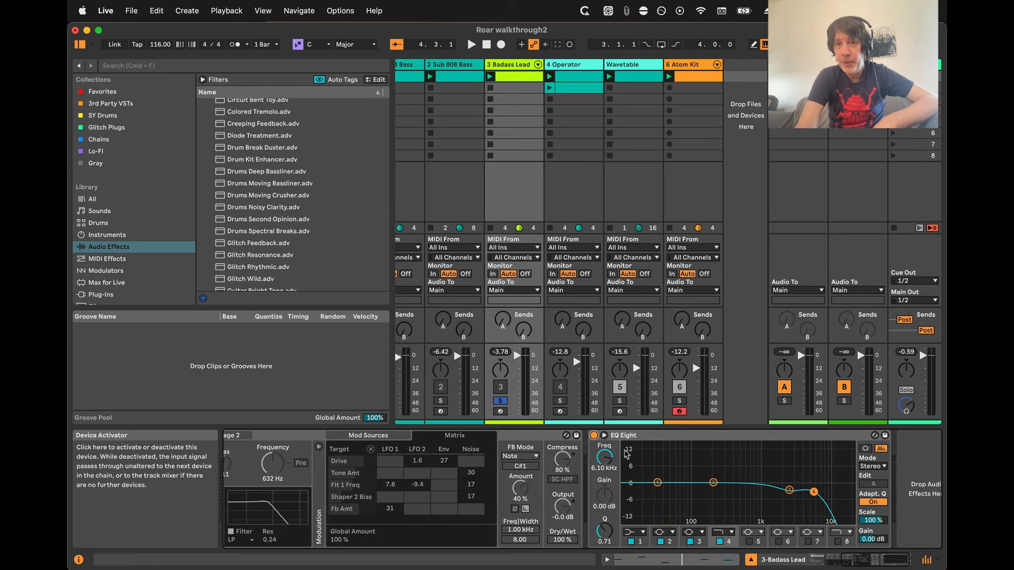
Turn on Roar on the Badass Lead track and play the lead through it
{"action": "scroll", "coordinate": [626, 475], "scroll_direction": "left", "scroll_amount": 8}
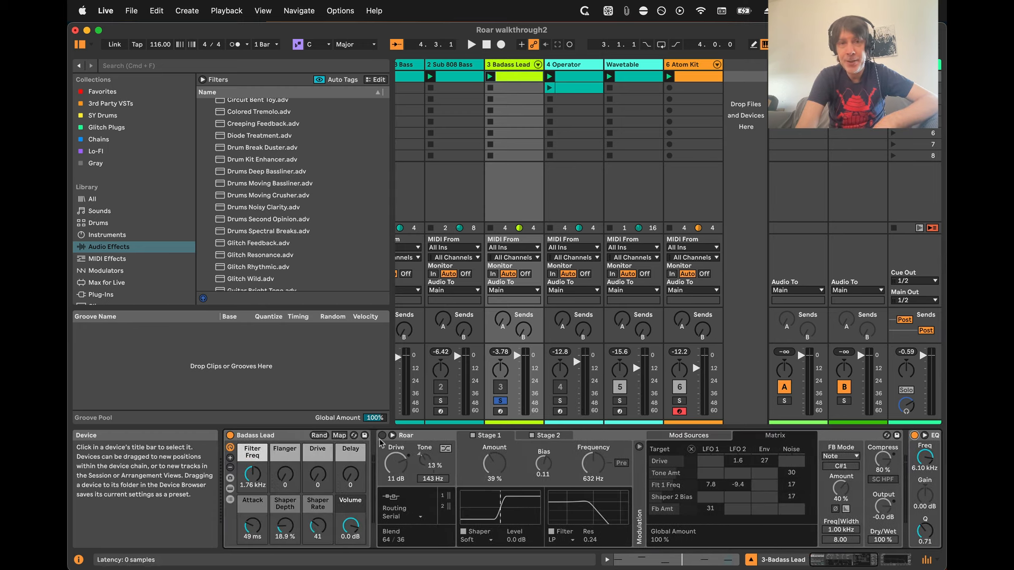
{"action": "left_click", "coordinate": [382, 435]}
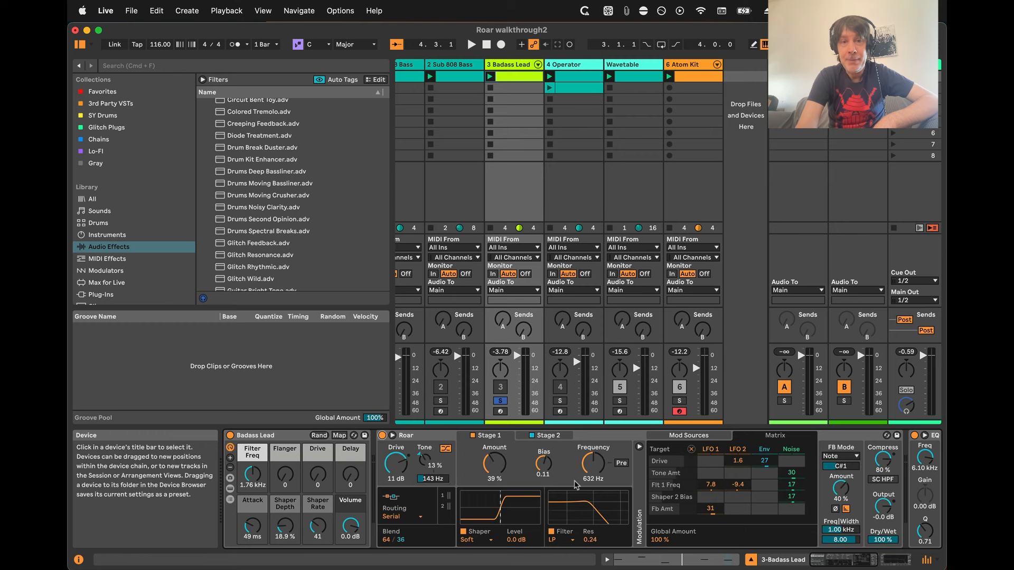
{"action": "key", "text": "space"}
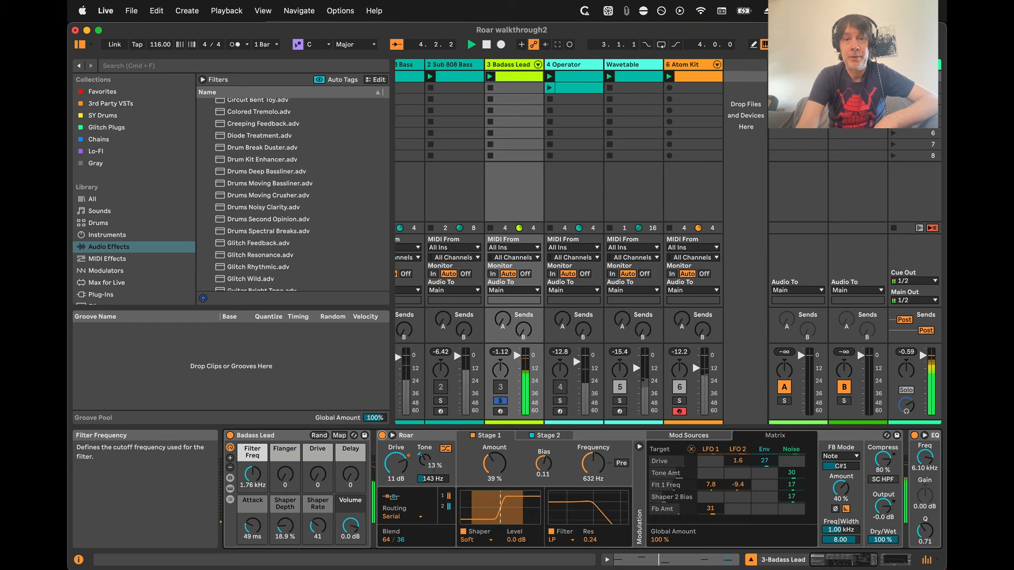
Solo track 2 Sub 808 Bass, play it dry, and turn on the distortion effect after its sampler
{"action": "left_click", "coordinate": [442, 401]}
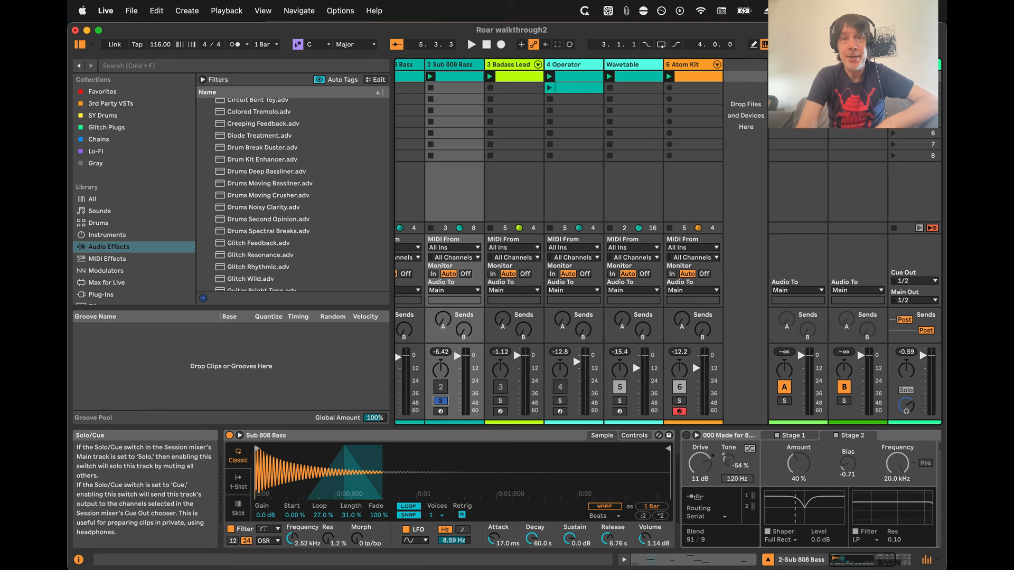
{"action": "left_click", "coordinate": [516, 64]}
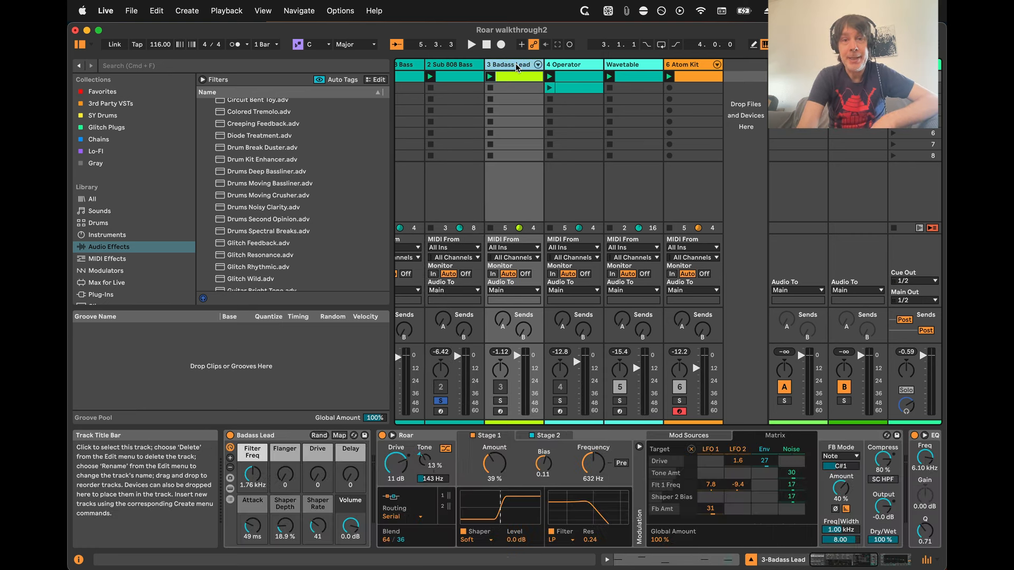
{"action": "scroll", "coordinate": [860, 542], "scroll_direction": "right", "scroll_amount": 1}
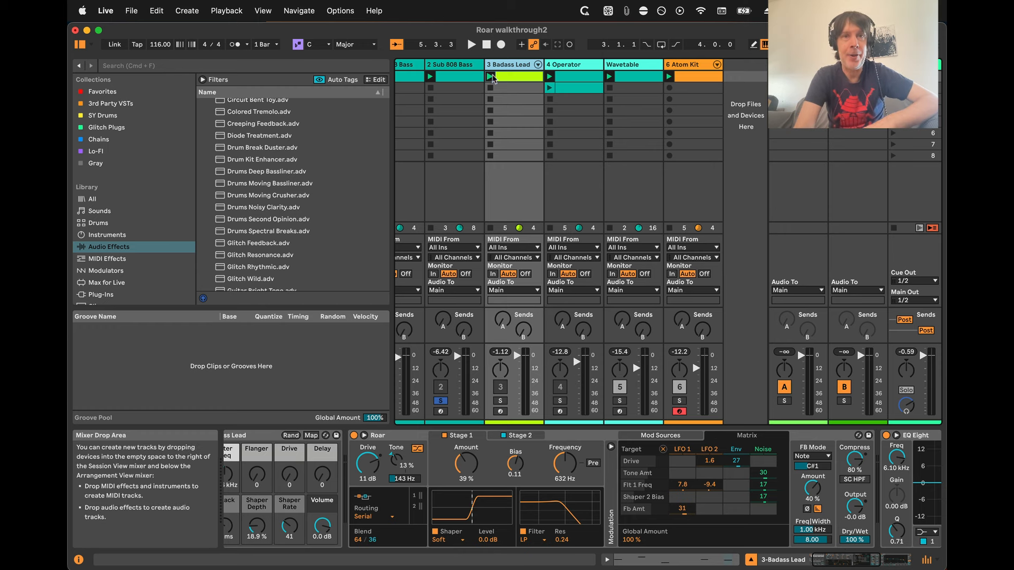
{"action": "left_click", "coordinate": [449, 97]}
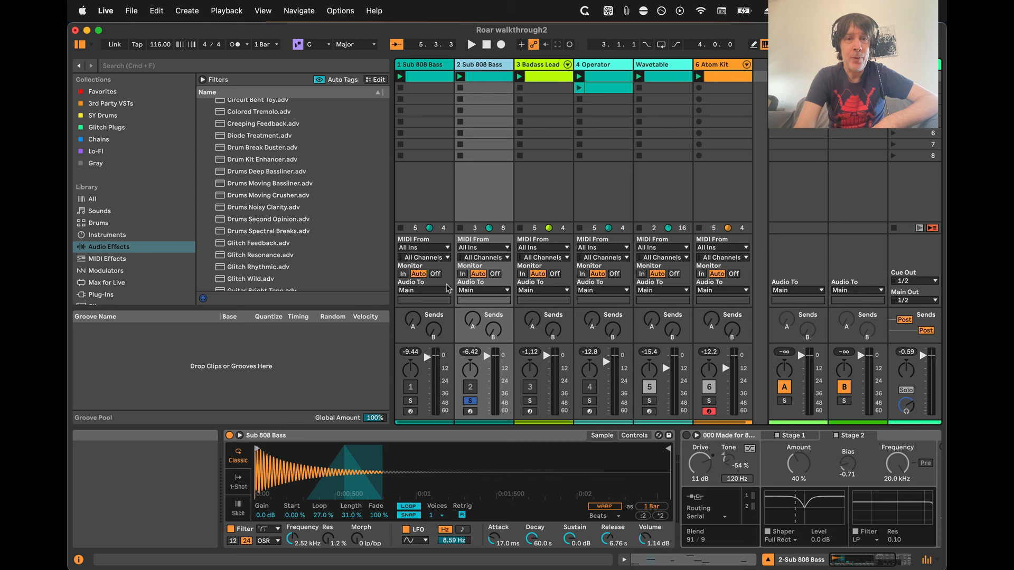
{"action": "key", "text": "space"}
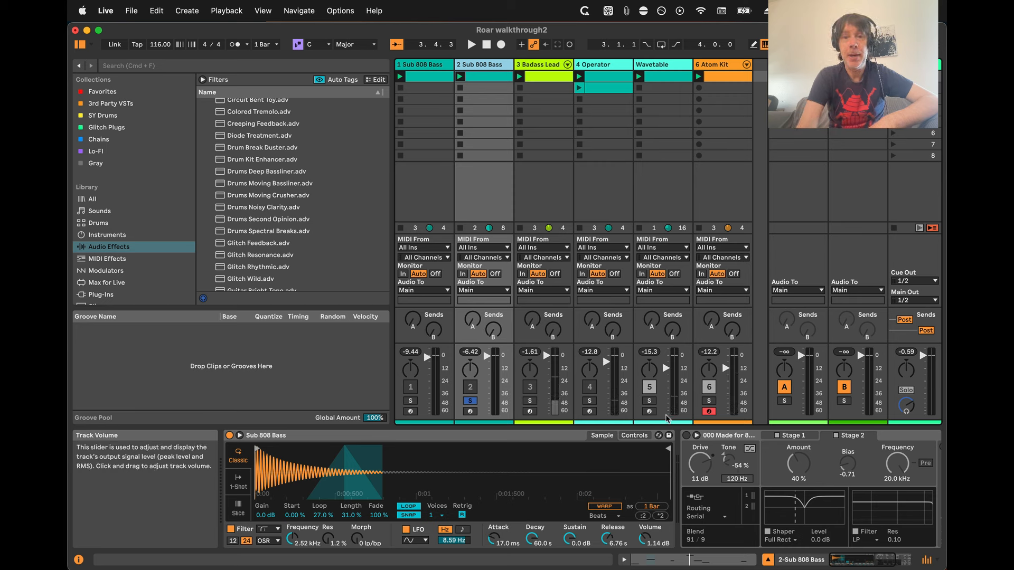
{"action": "left_click", "coordinate": [686, 436]}
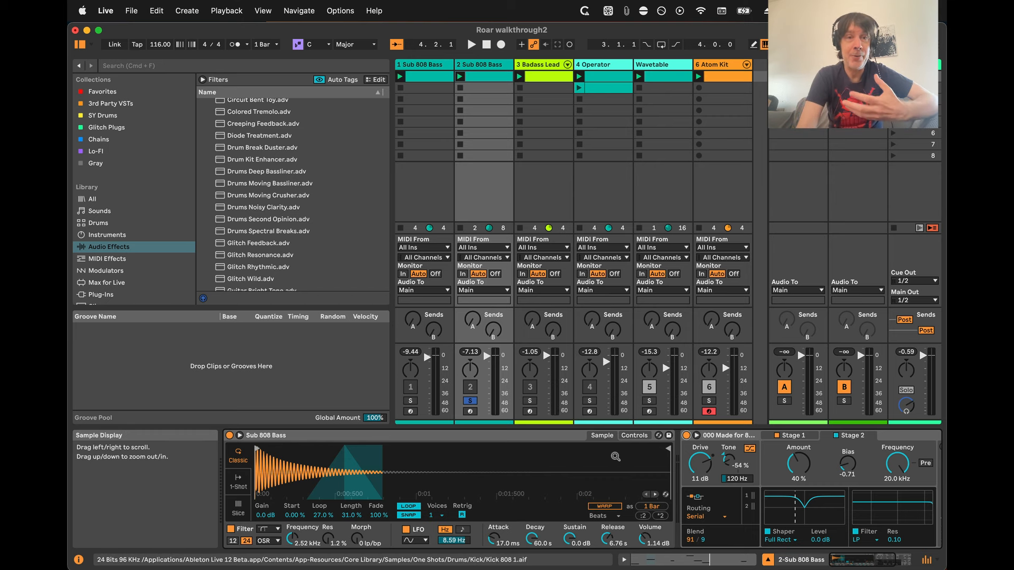
Solo track 1 Sub 808 Bass and play it with the 000 Laser JT effect off
{"action": "left_click", "coordinate": [428, 66]}
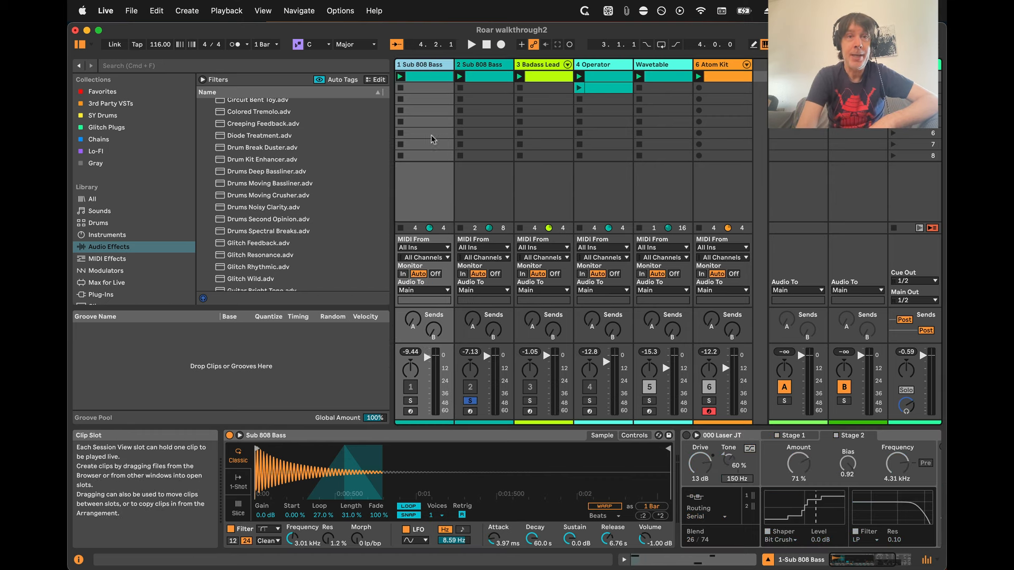
{"action": "left_click", "coordinate": [410, 401]}
{"action": "scroll", "coordinate": [575, 465], "scroll_direction": "right", "scroll_amount": 3}
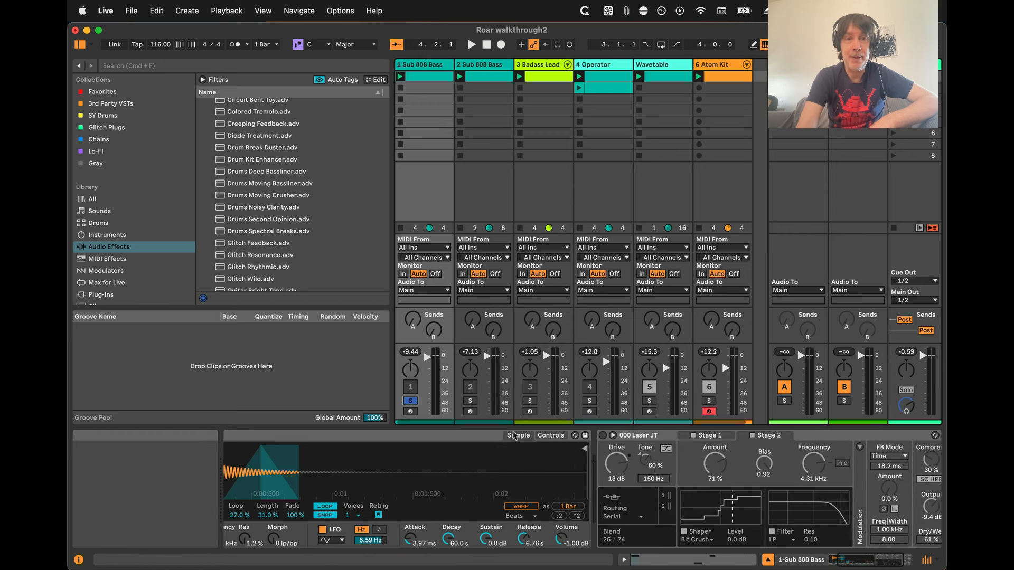
{"action": "left_click", "coordinate": [653, 436]}
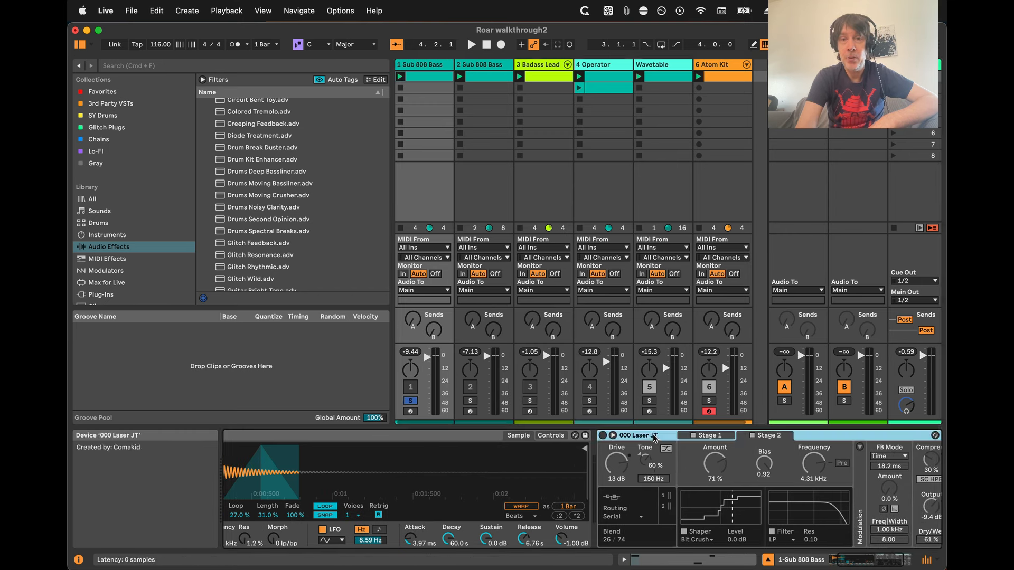
{"action": "scroll", "coordinate": [455, 492], "scroll_direction": "left", "scroll_amount": 3}
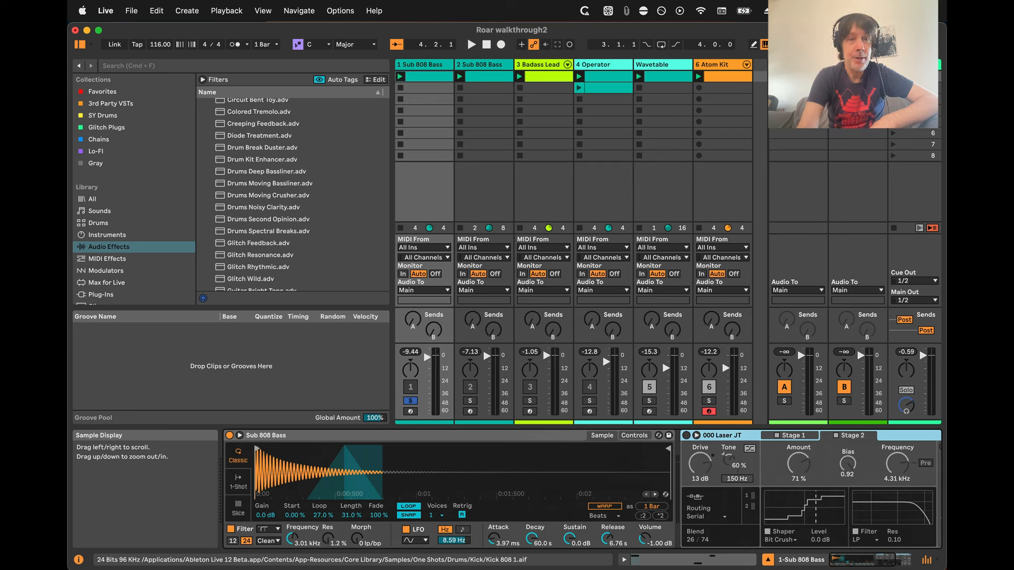
{"action": "key", "text": "space"}
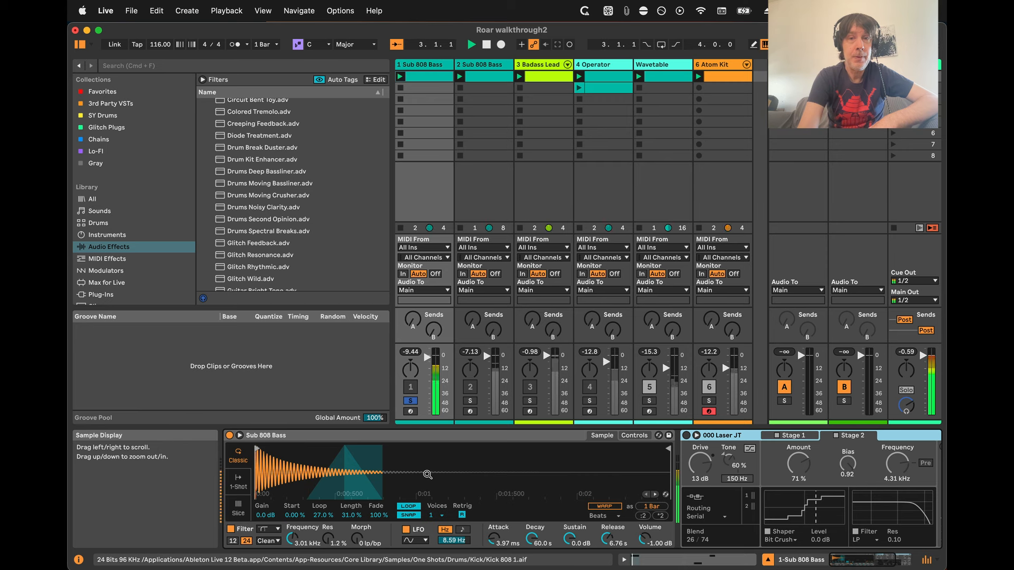
Turn on 000 Laser JT and set its Stage 2 Amount to 78%, Bias to 0.19 and feedback Amount to about 31%
{"action": "left_click", "coordinate": [686, 436]}
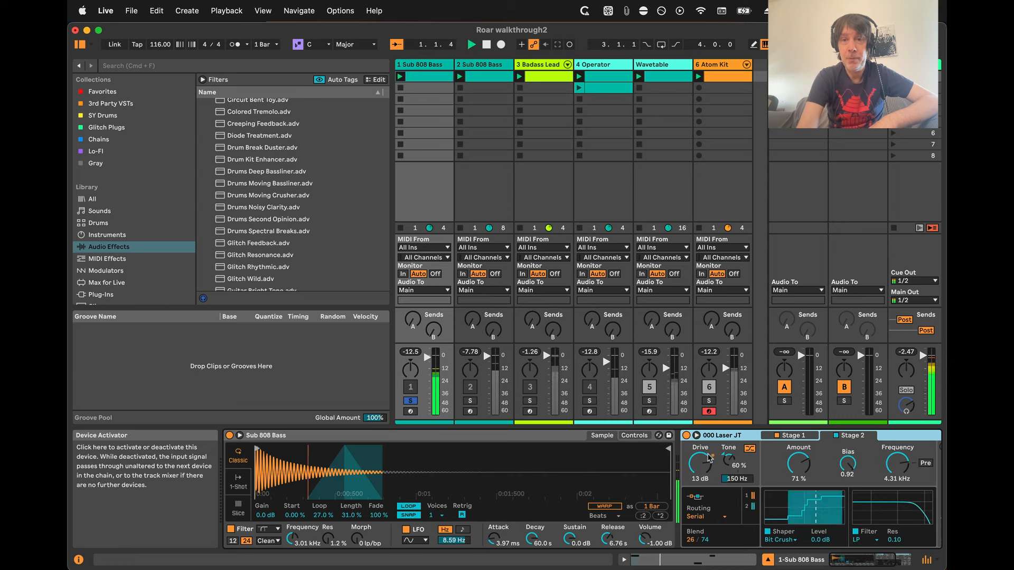
{"action": "left_click_drag", "start_coordinate": [697, 474], "coordinate": [747, 474]}
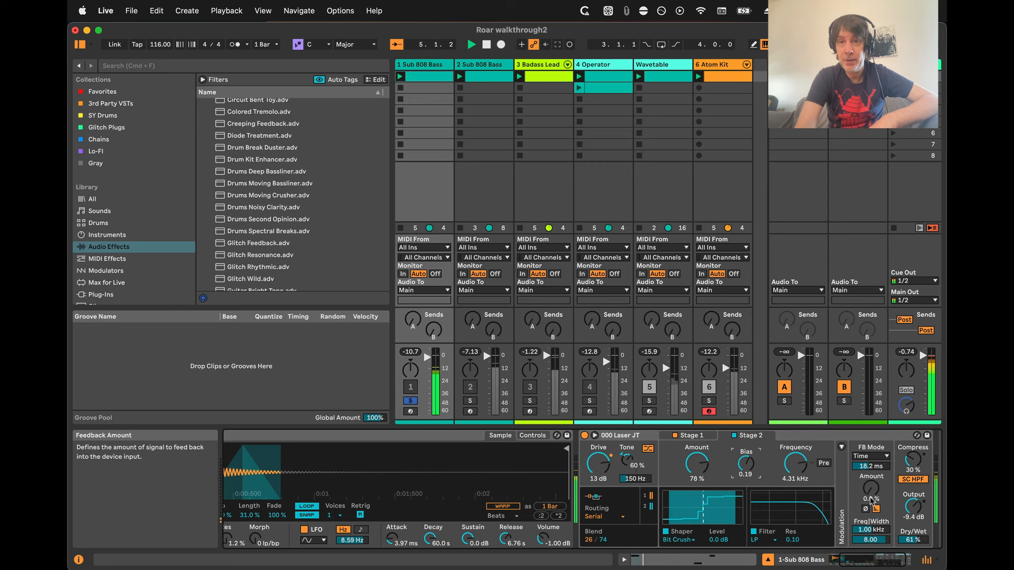
{"action": "left_click_drag", "start_coordinate": [871, 494], "coordinate": [871, 493]}
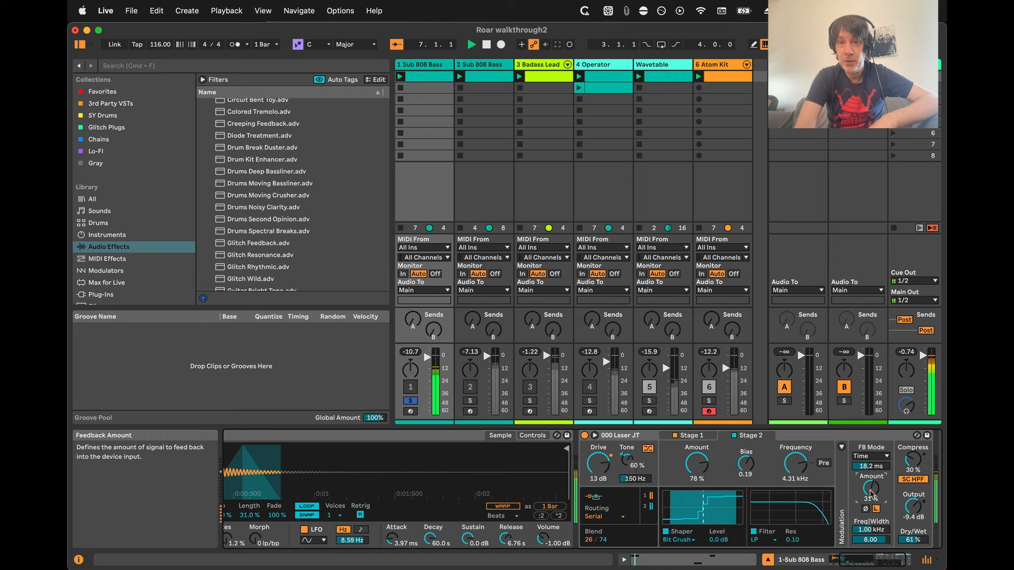
Switch the solo from track 1 to track 2 Sub 808 Bass
{"action": "left_click", "coordinate": [470, 401]}
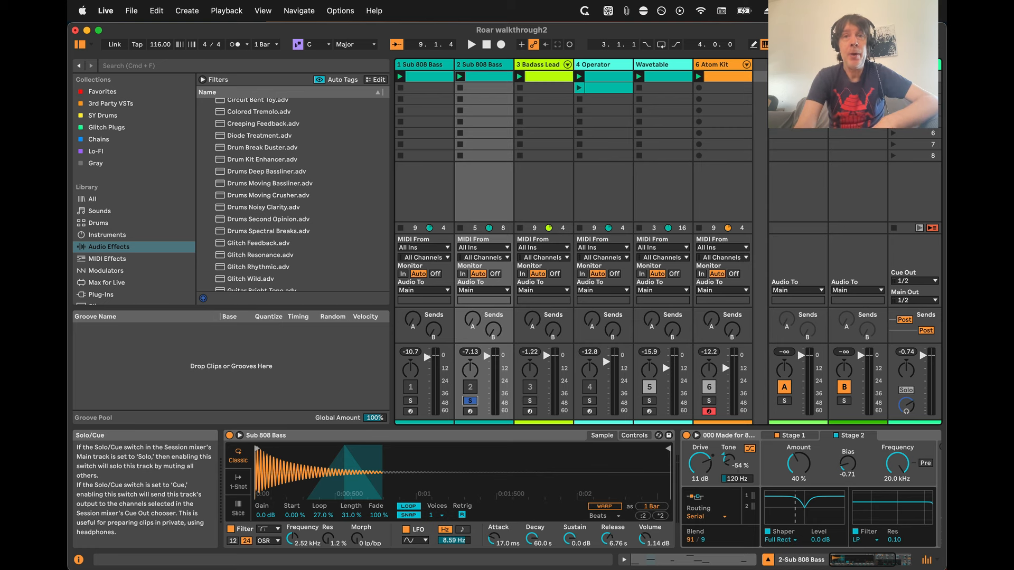
Solo track 6 Atom Kit and play it with its Bass Crunch effect turned off
{"action": "left_click", "coordinate": [712, 75]}
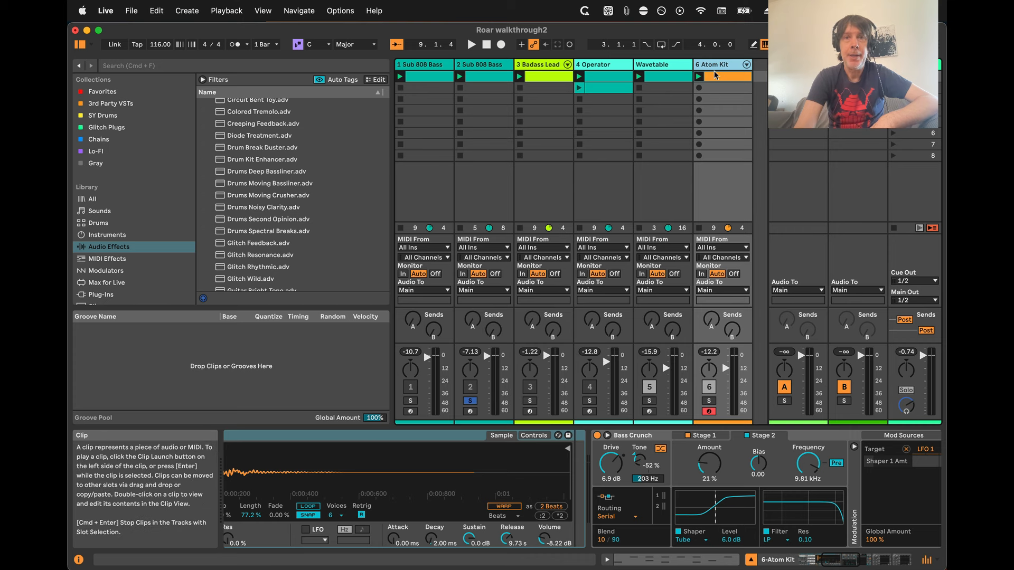
{"action": "left_click", "coordinate": [597, 435]}
{"action": "left_click", "coordinate": [710, 402]}
{"action": "key", "text": "space"}
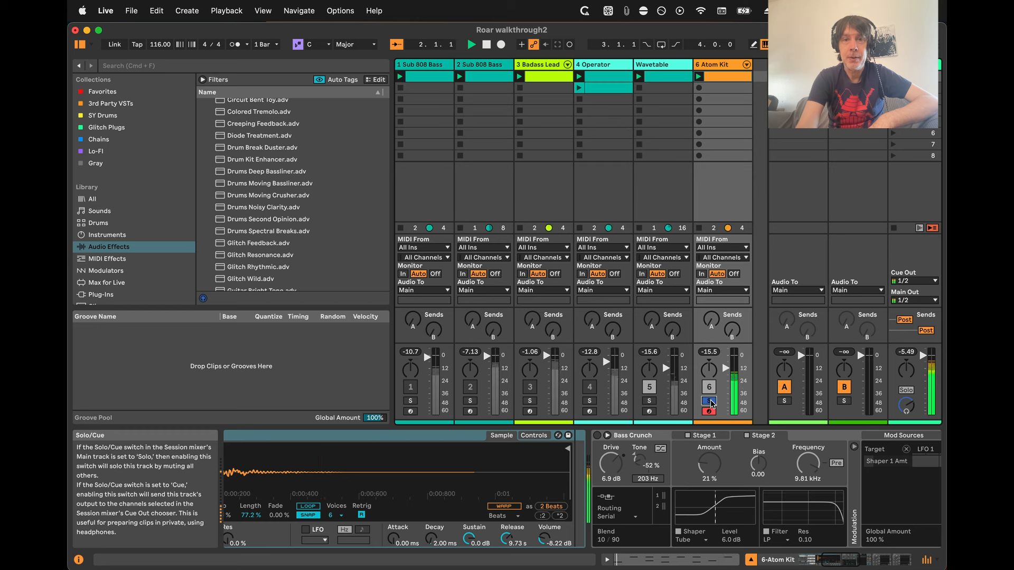
Fold the Bass Crunch device and insert a default Roar between it and the Compressor on the Atom Kit track
{"action": "double_click", "coordinate": [621, 436]}
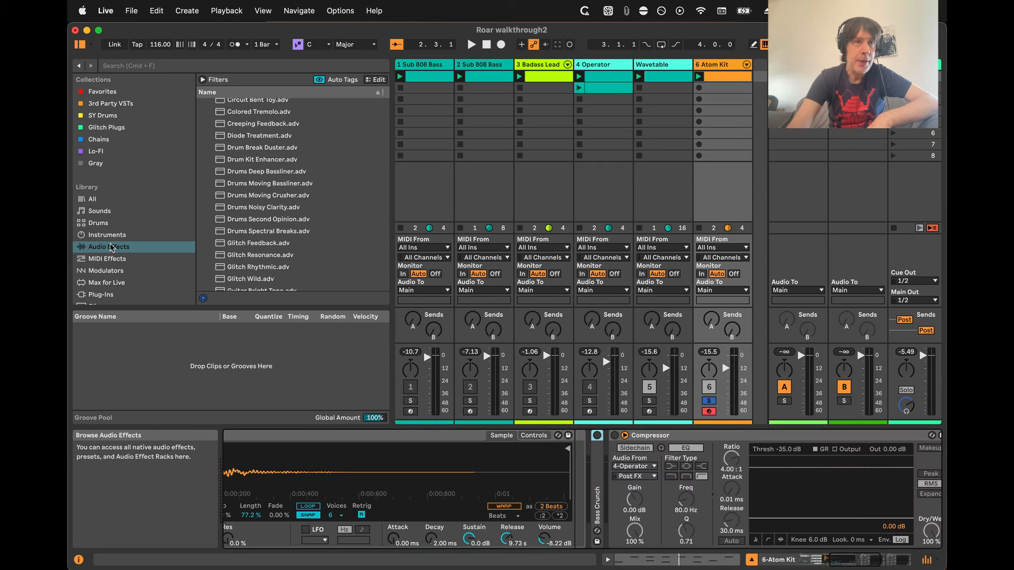
{"action": "scroll", "coordinate": [113, 242], "scroll_direction": "down", "scroll_amount": 3}
{"action": "scroll", "coordinate": [113, 222], "scroll_direction": "up", "scroll_amount": 3}
{"action": "scroll", "coordinate": [266, 220], "scroll_direction": "up", "scroll_amount": 10}
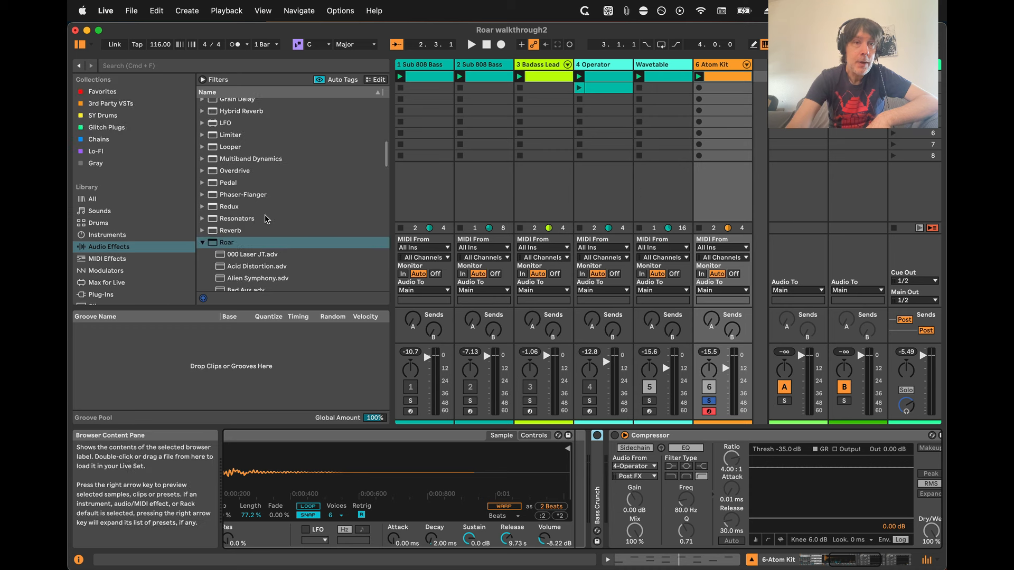
{"action": "left_click", "coordinate": [214, 244]}
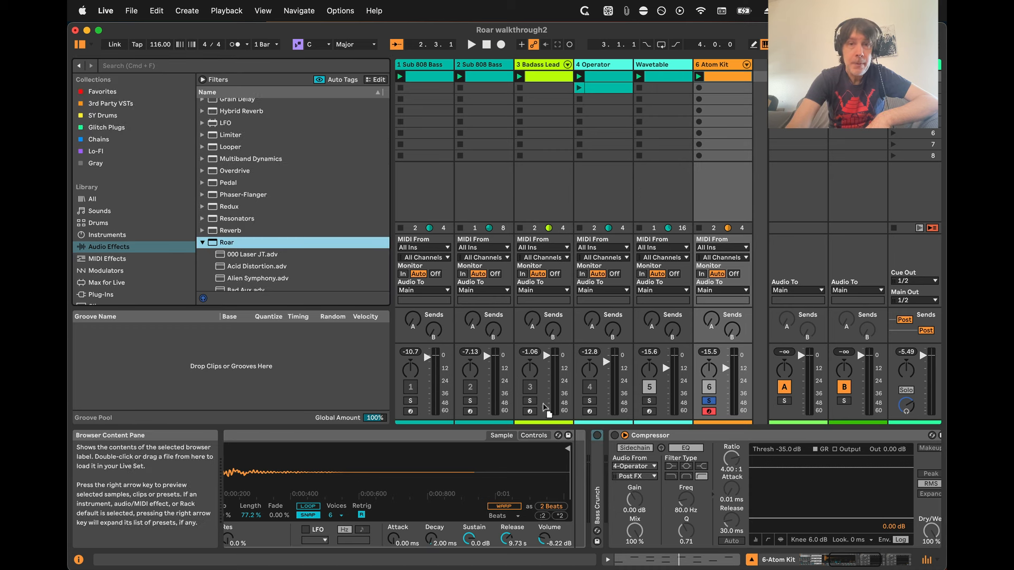
{"action": "left_click_drag", "start_coordinate": [545, 408], "coordinate": [612, 461]}
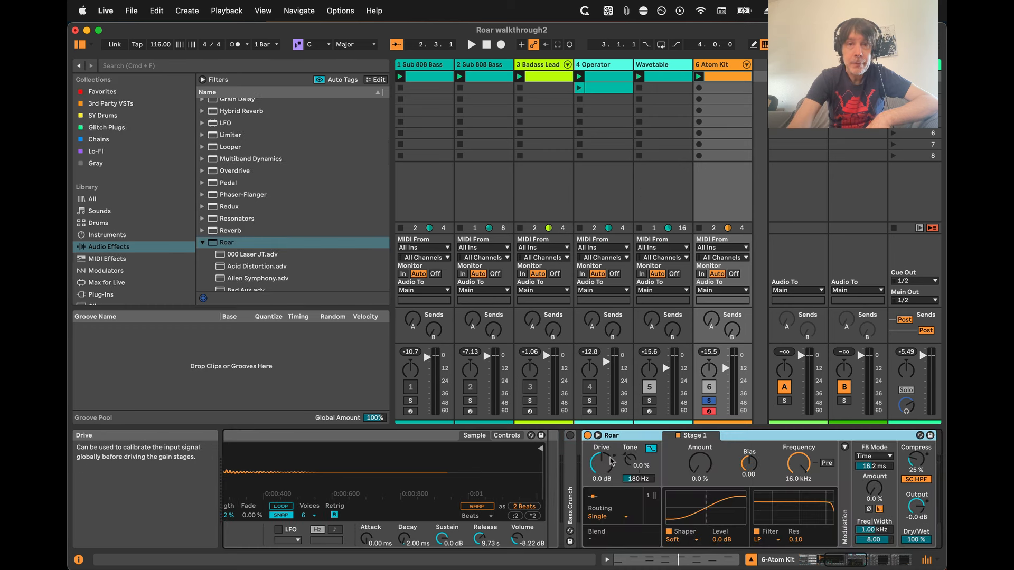
{"action": "scroll", "coordinate": [640, 482], "scroll_direction": "right", "scroll_amount": 3}
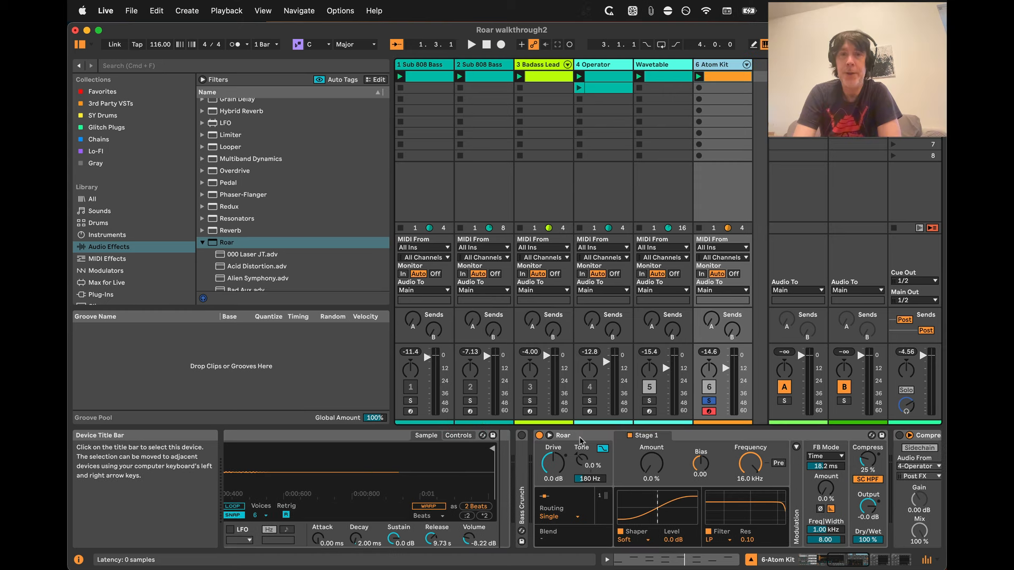
{"action": "left_click", "coordinate": [579, 436]}
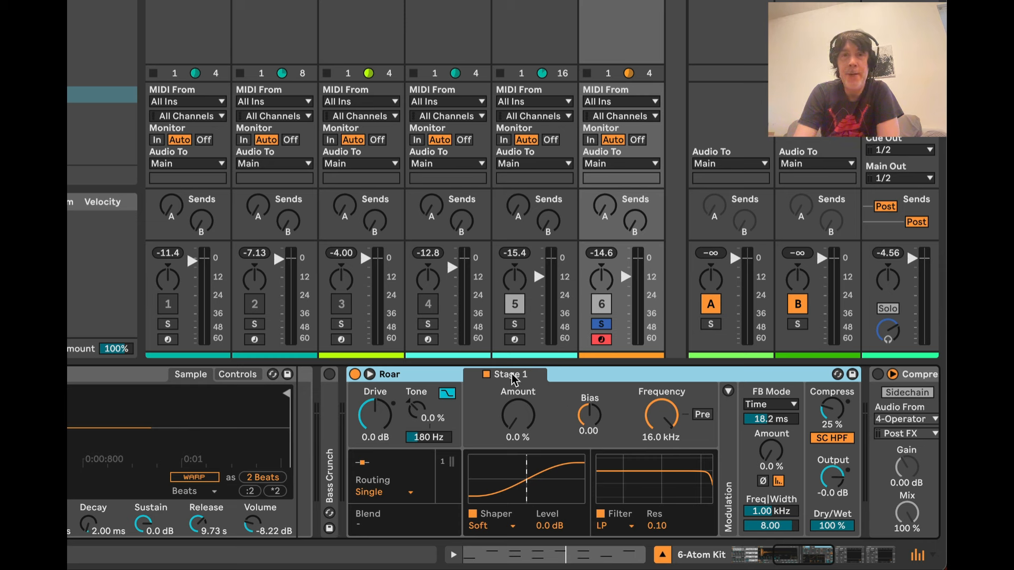
Set Roar's routing to Parallel, show the Stage 2 settings and return to Stage 1
{"action": "left_click", "coordinate": [409, 496]}
{"action": "left_click", "coordinate": [375, 424]}
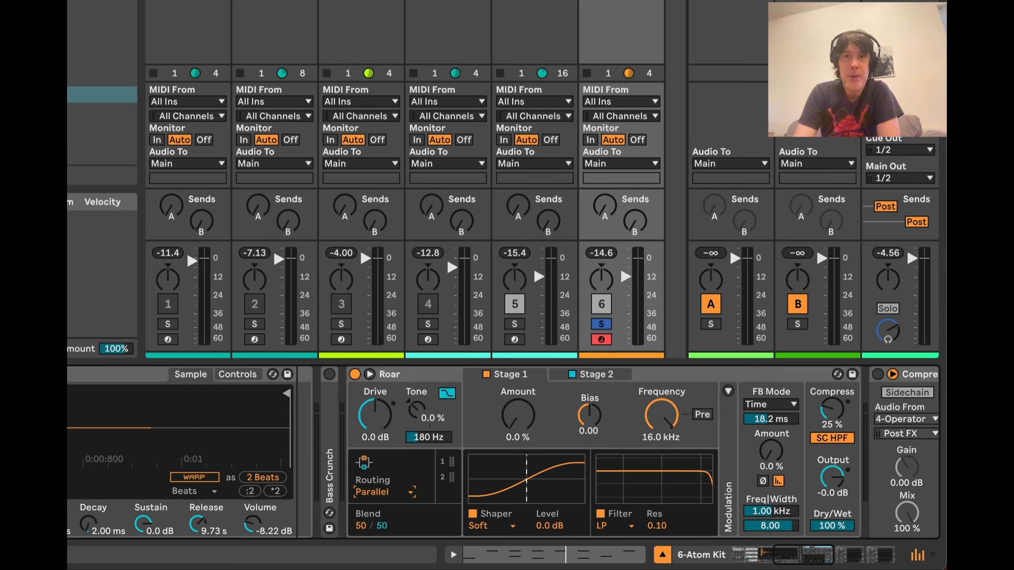
{"action": "left_click", "coordinate": [600, 376]}
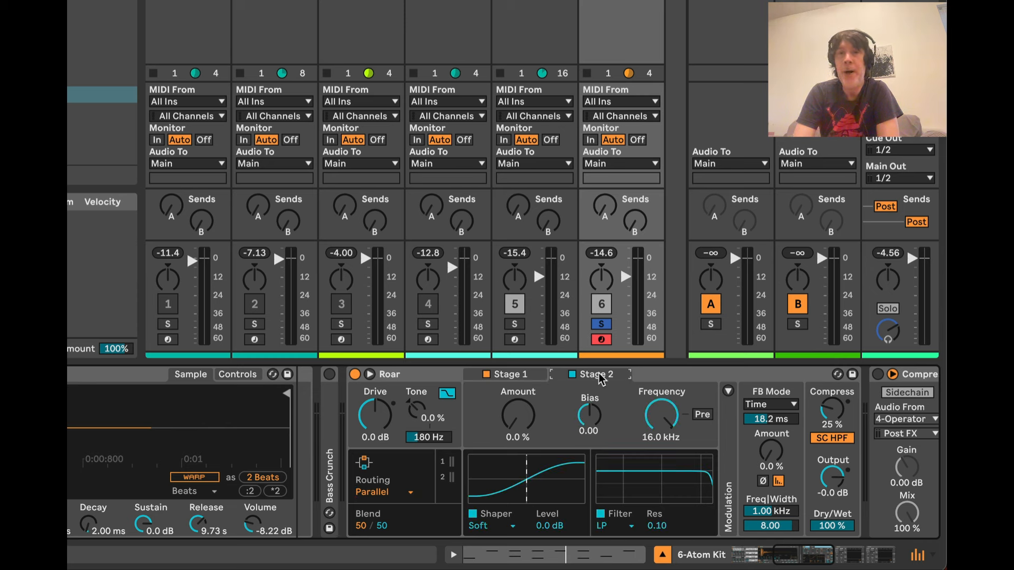
{"action": "left_click", "coordinate": [506, 375]}
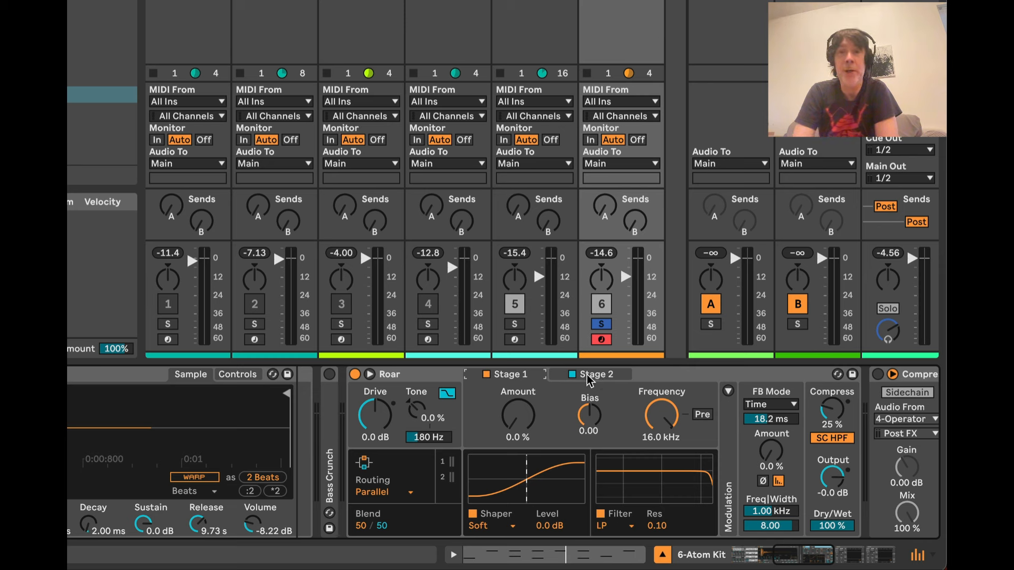
Expand Roar's modulation section, examine its Mod Sources and Matrix views, and collapse it again
{"action": "left_click", "coordinate": [729, 392]}
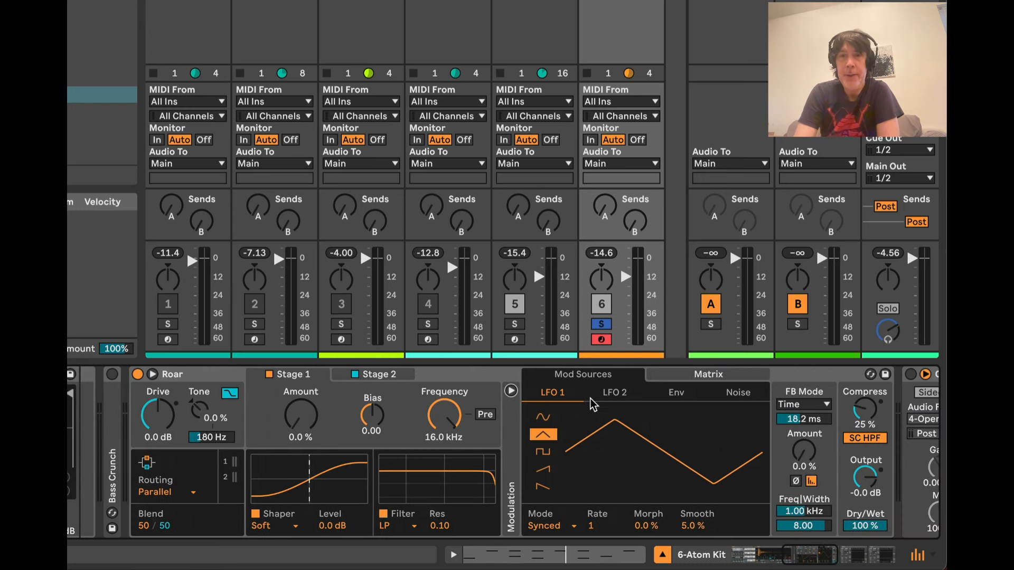
{"action": "left_click", "coordinate": [618, 393]}
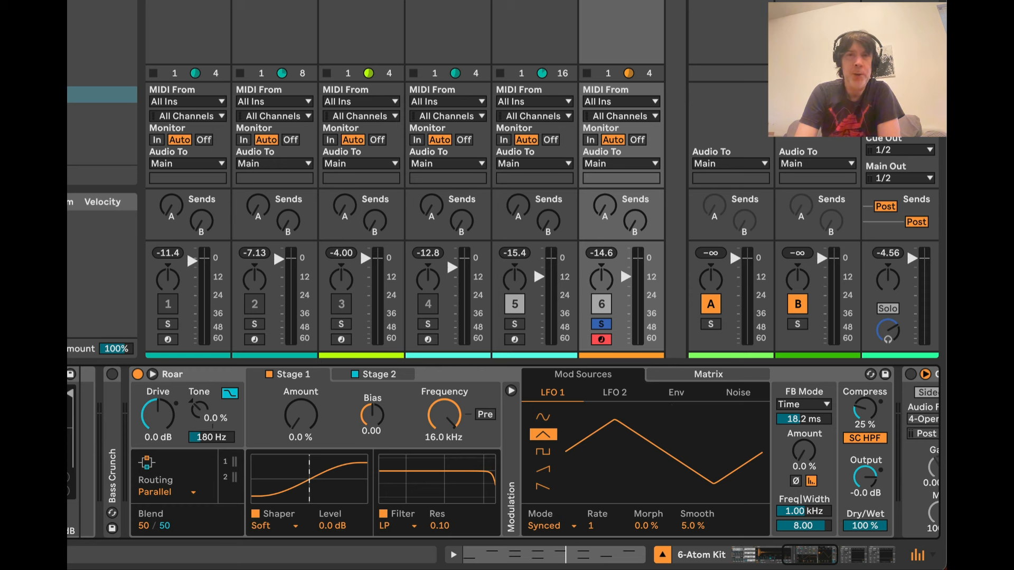
{"action": "left_click", "coordinate": [701, 376]}
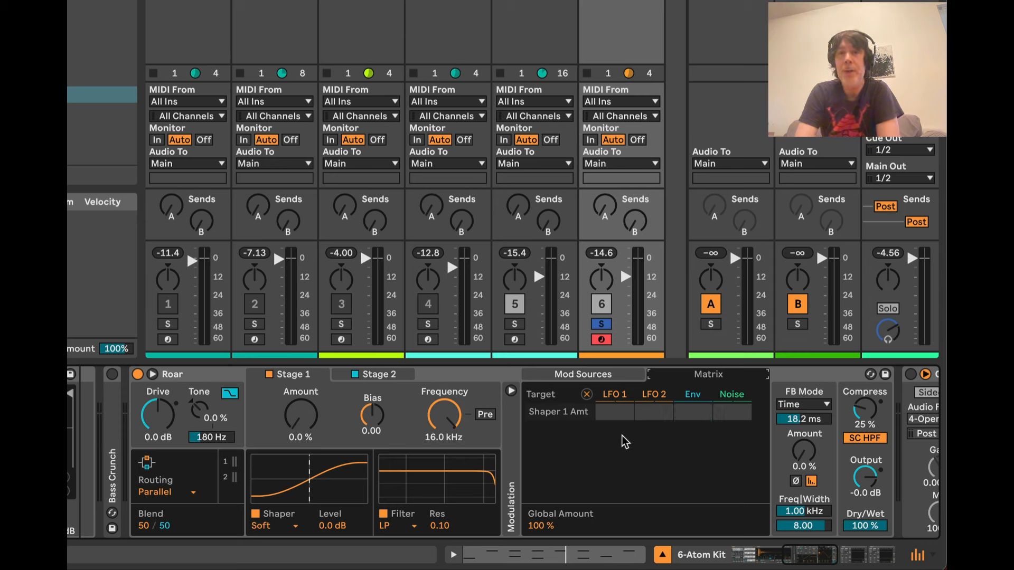
{"action": "left_click", "coordinate": [583, 374]}
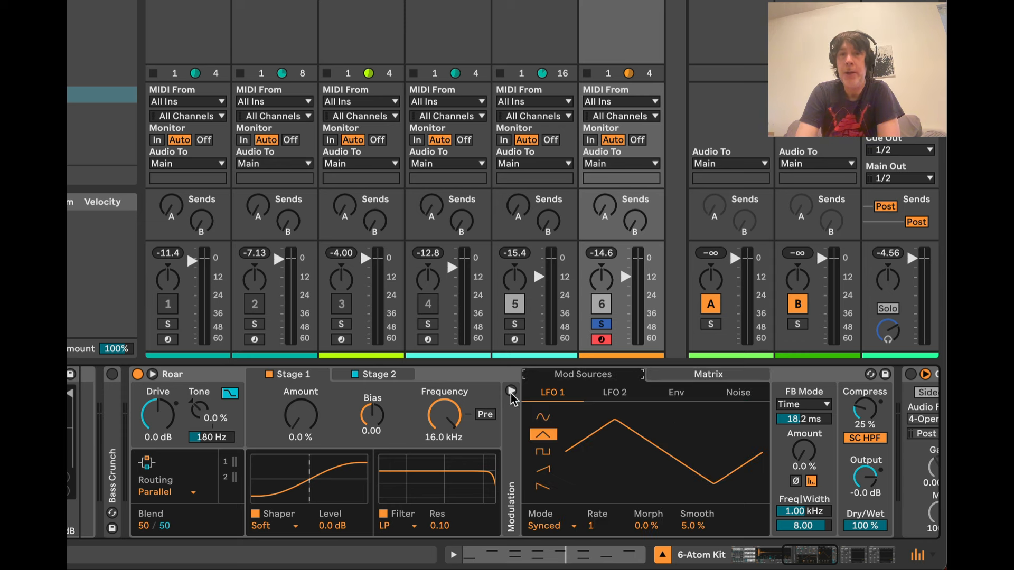
{"action": "left_click", "coordinate": [510, 391]}
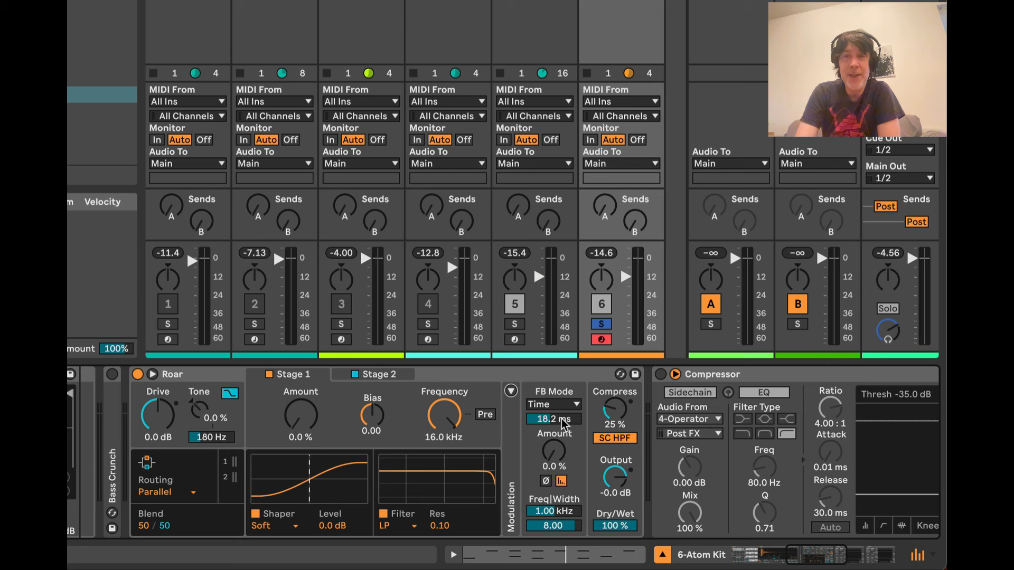
Set Roar's feedback mode to Note and toggle the feedback gate off and back on
{"action": "left_click", "coordinate": [553, 402]}
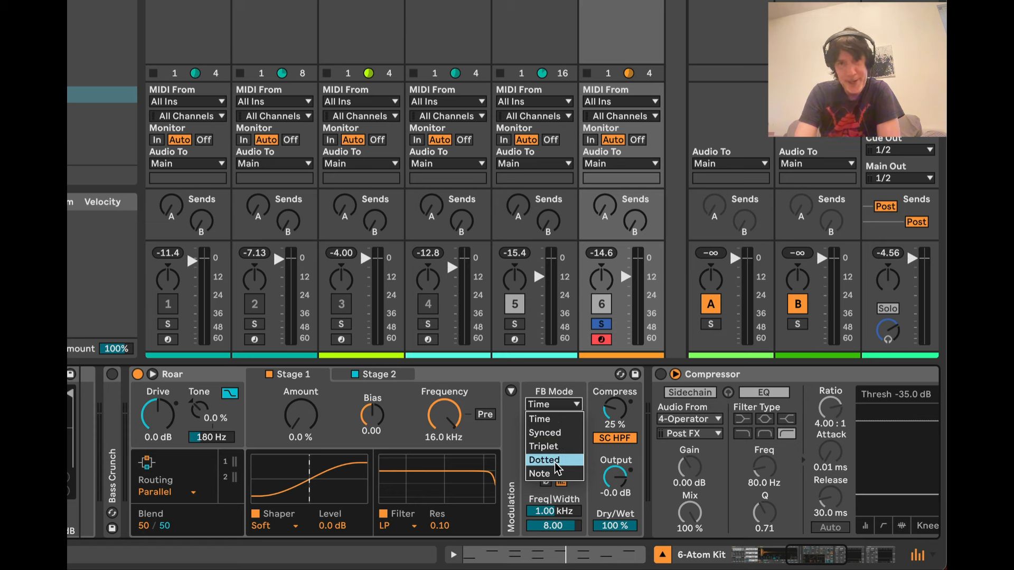
{"action": "left_click", "coordinate": [549, 478]}
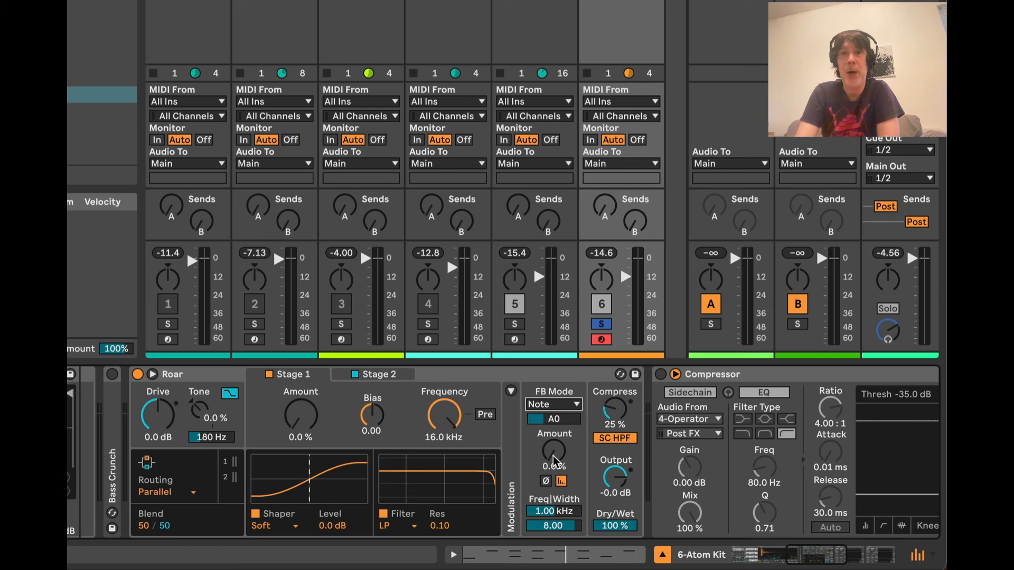
{"action": "left_click", "coordinate": [560, 481]}
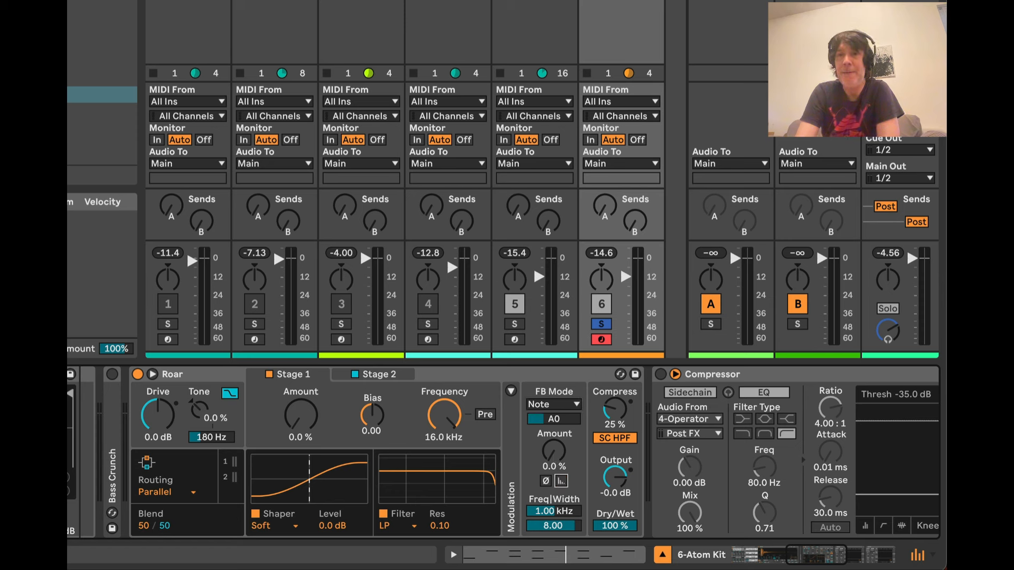
{"action": "left_click", "coordinate": [561, 481]}
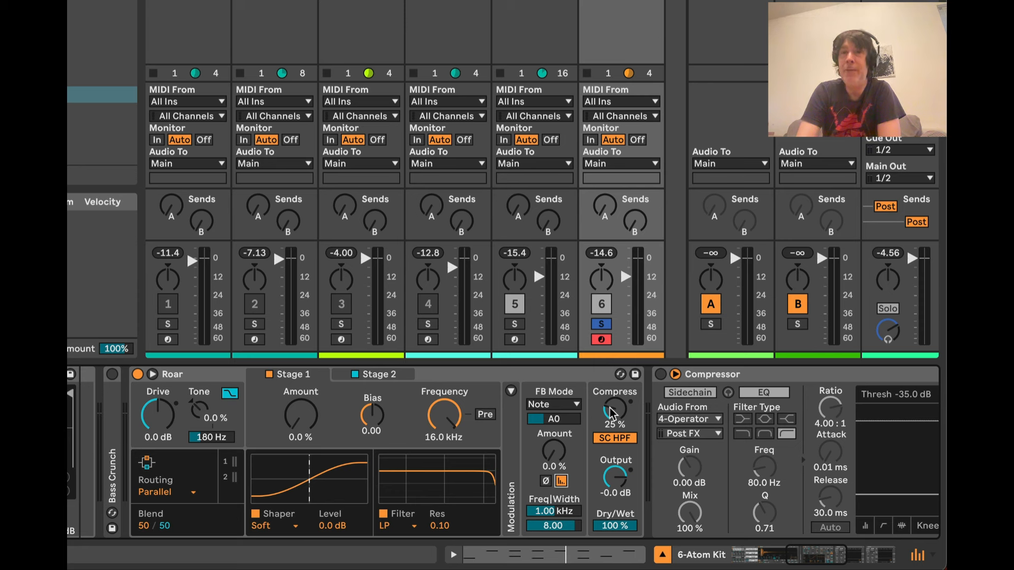
Switch off Roar's SC HPF and raise its Compress amount to 64%
{"action": "left_click_drag", "start_coordinate": [613, 413], "coordinate": [613, 468]}
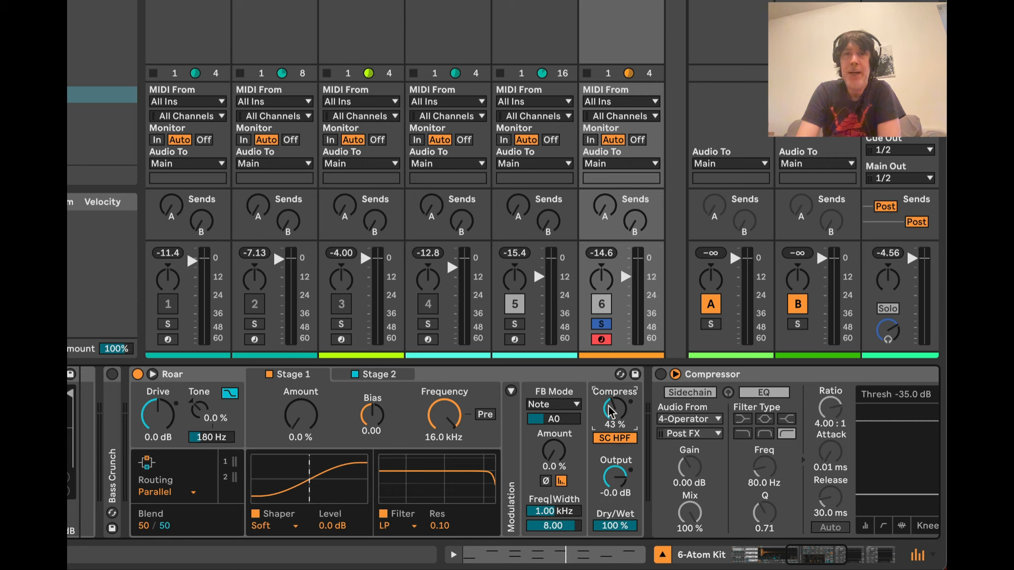
{"action": "left_click", "coordinate": [613, 437]}
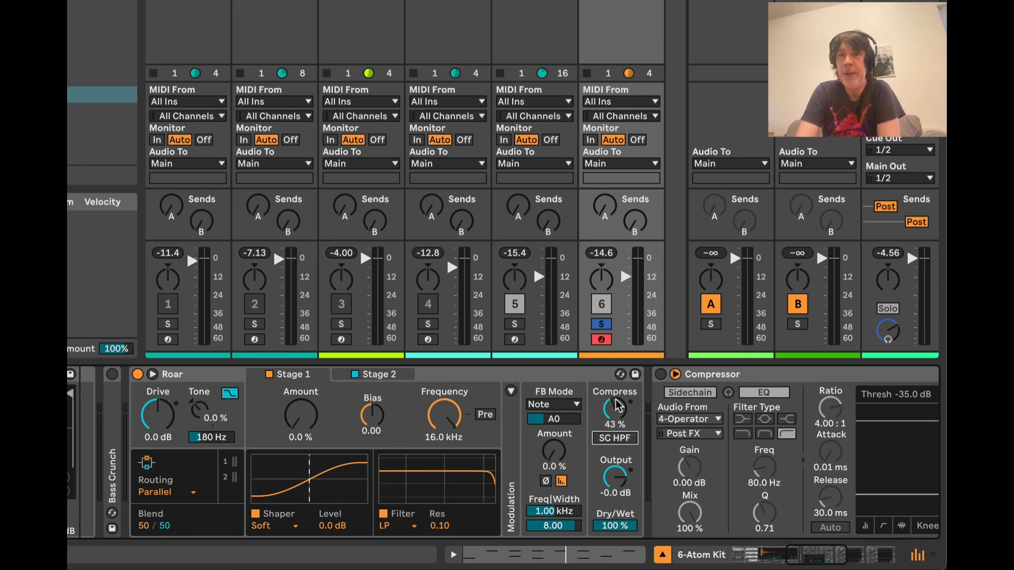
{"action": "left_click_drag", "start_coordinate": [616, 405], "coordinate": [620, 446]}
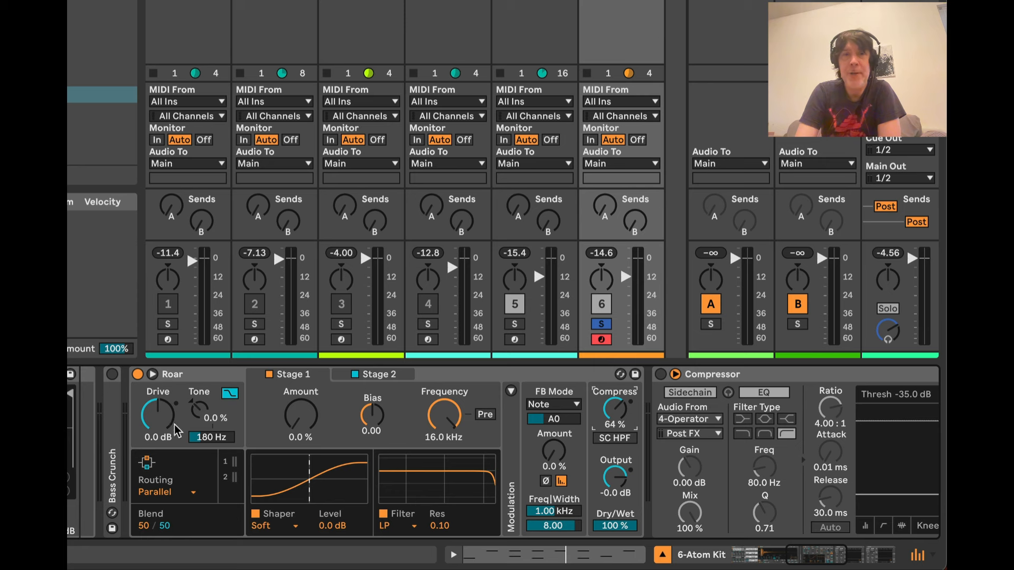
Try Roar's Single and Serial routings and show the Stage 2 settings in Serial
{"action": "left_click", "coordinate": [153, 492]}
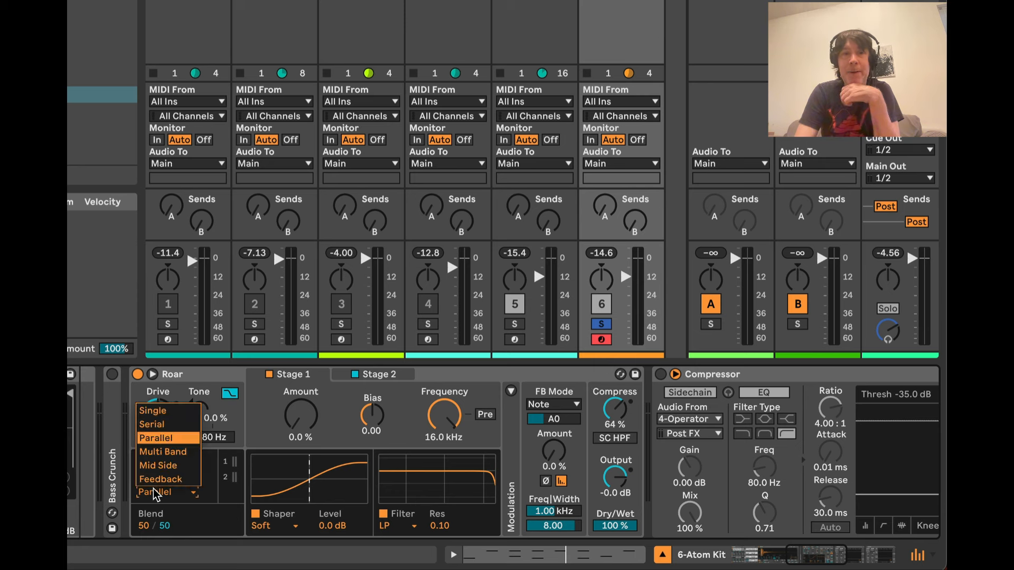
{"action": "left_click", "coordinate": [163, 412]}
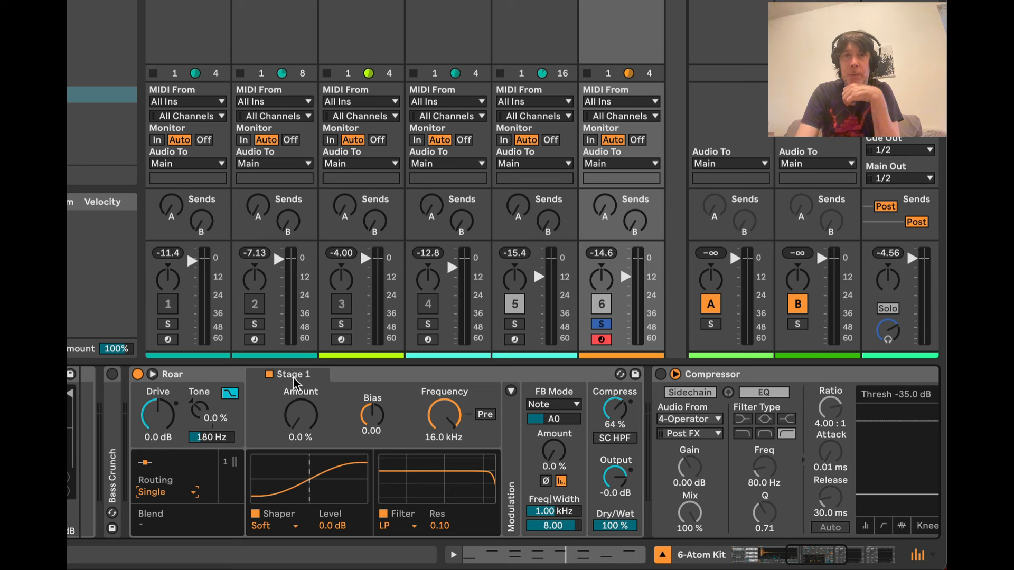
{"action": "left_click", "coordinate": [176, 499]}
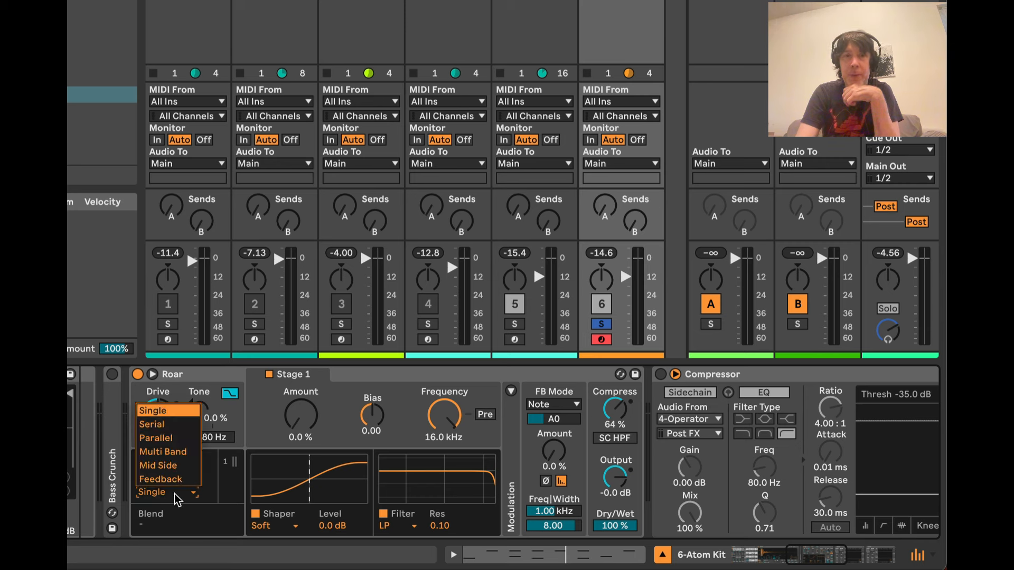
{"action": "left_click", "coordinate": [163, 425]}
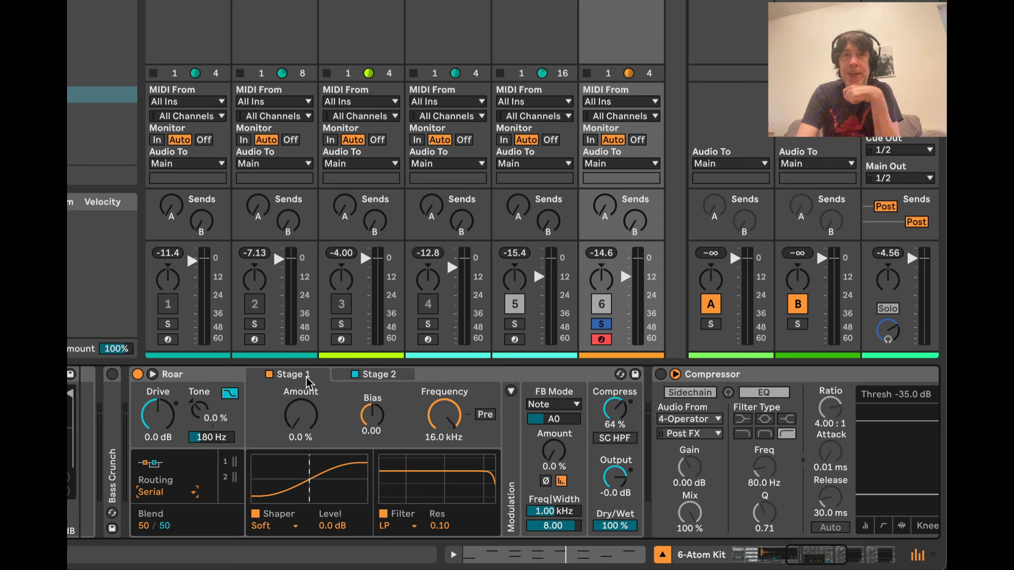
{"action": "left_click", "coordinate": [378, 378]}
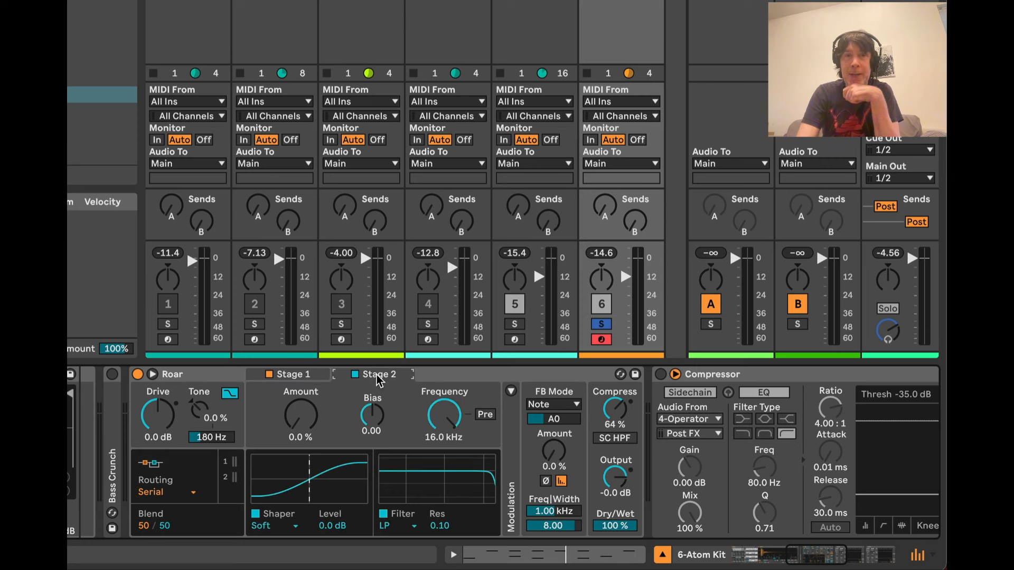
Try Roar's Parallel and Multi Band routings and show the Low, Mid and High band settings
{"action": "left_click", "coordinate": [173, 493]}
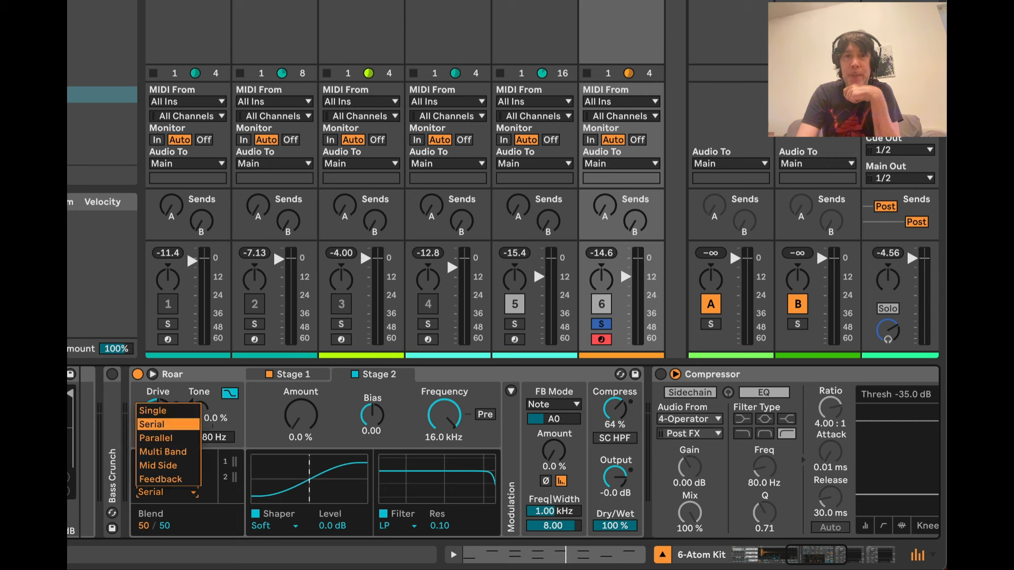
{"action": "left_click", "coordinate": [168, 438]}
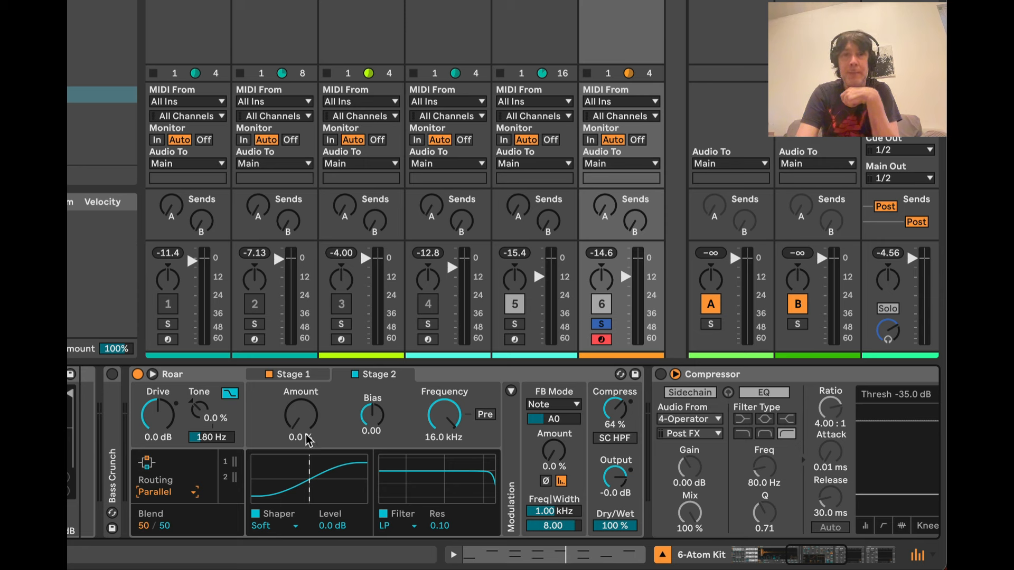
{"action": "key", "text": "Down"}
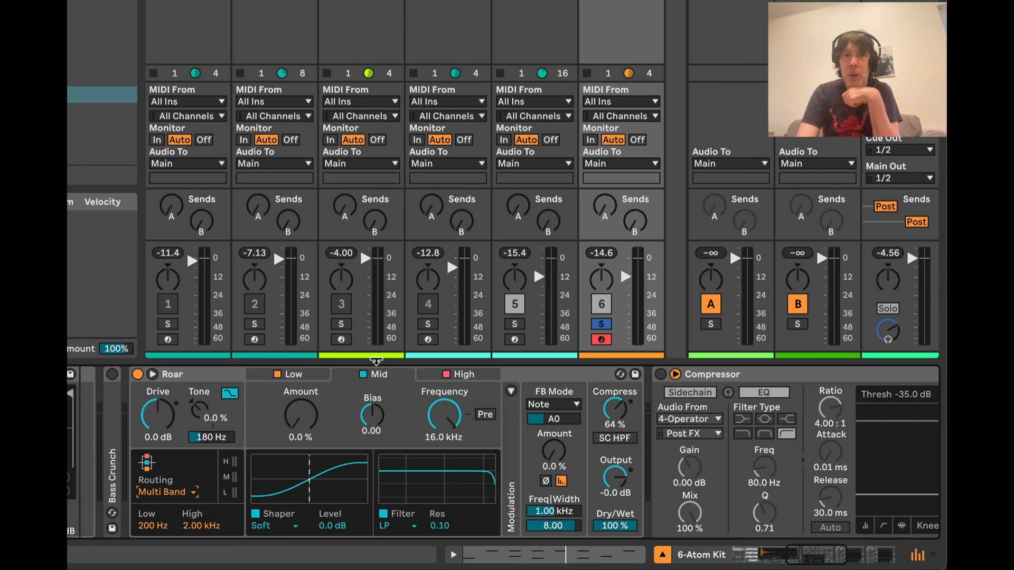
{"action": "left_click", "coordinate": [293, 374]}
{"action": "left_click", "coordinate": [378, 375]}
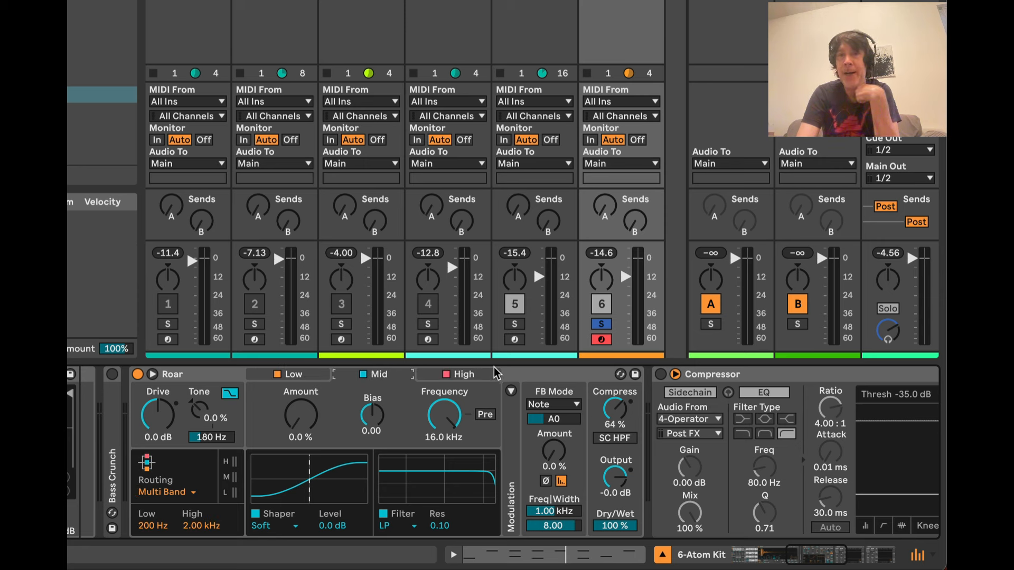
{"action": "left_click", "coordinate": [465, 375]}
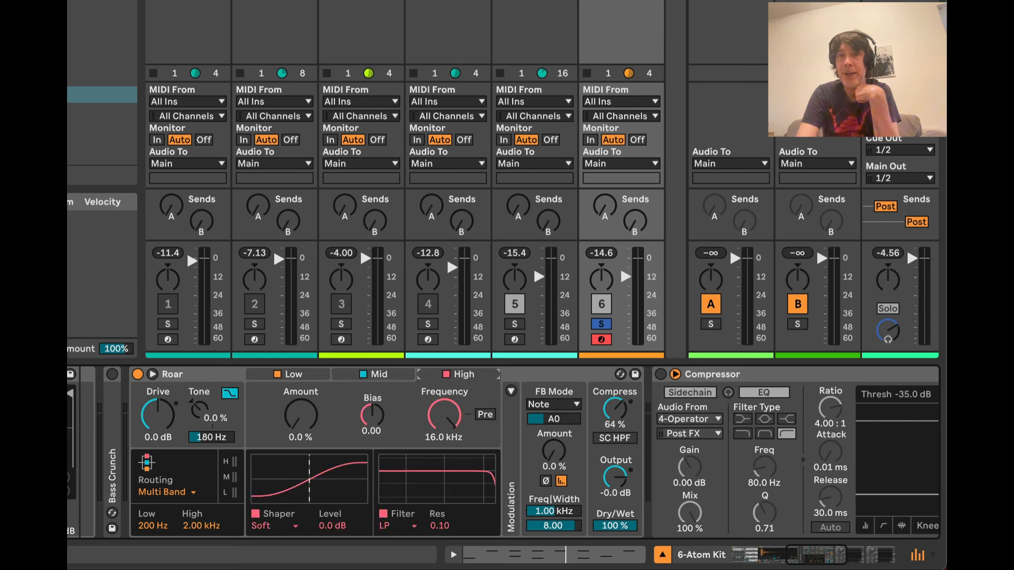
Set Roar's routing to Mid Side
{"action": "left_click", "coordinate": [188, 493]}
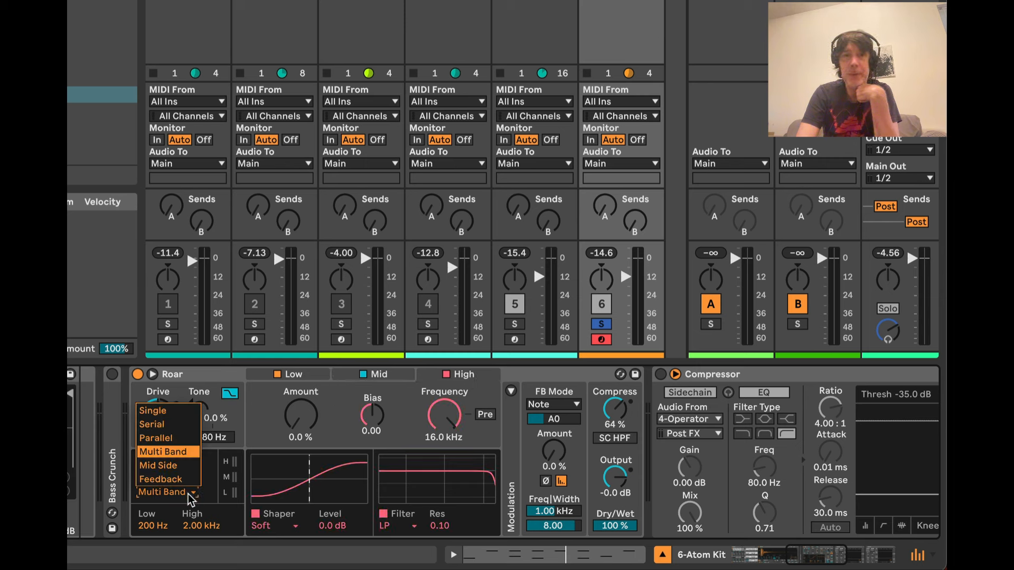
{"action": "left_click", "coordinate": [163, 465]}
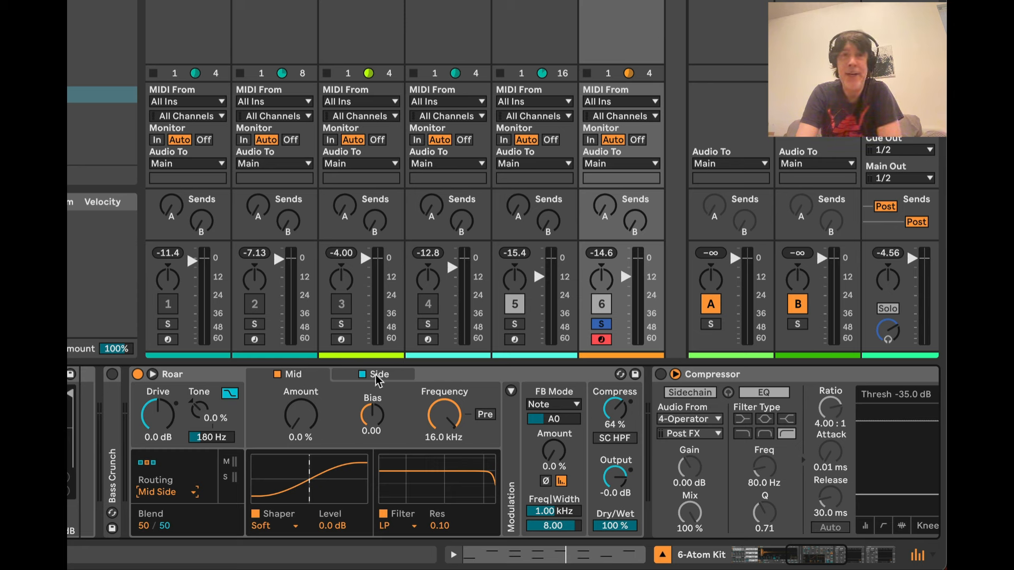
Show Roar's Side and Mid settings, and try the Feedback routing
{"action": "left_click", "coordinate": [391, 373]}
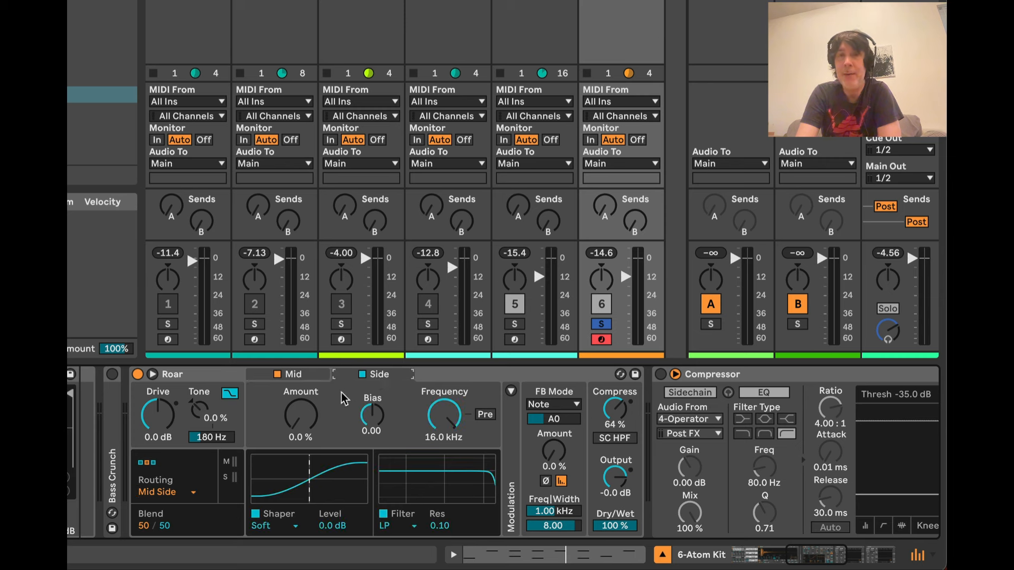
{"action": "left_click", "coordinate": [295, 373]}
{"action": "left_click", "coordinate": [158, 491]}
{"action": "left_click", "coordinate": [160, 478]}
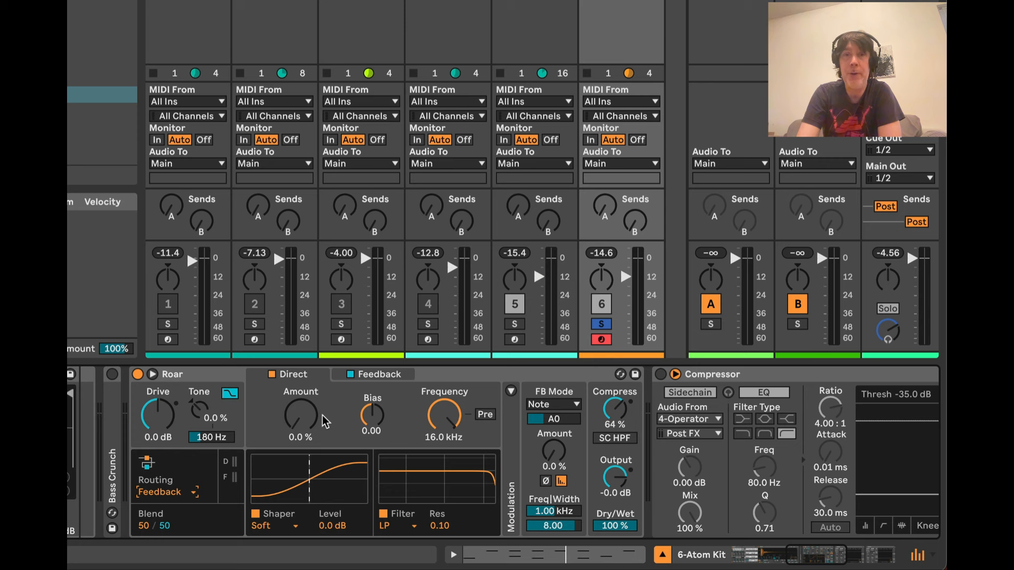
{"action": "left_click", "coordinate": [176, 492]}
{"action": "left_click", "coordinate": [175, 528]}
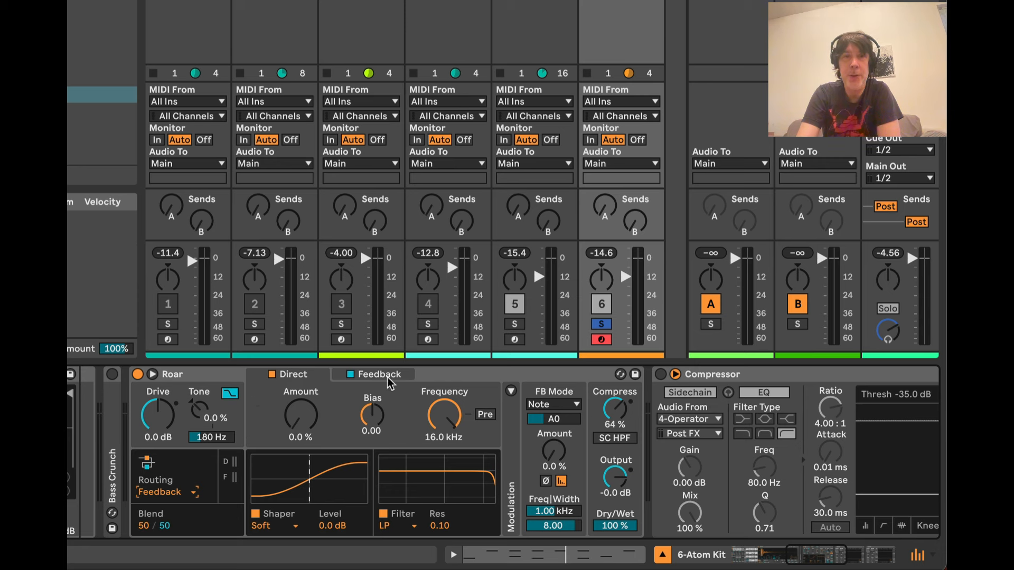
Try Roar's Multi Band routing again and settle on Serial
{"action": "left_click", "coordinate": [175, 496]}
{"action": "left_click", "coordinate": [169, 451]}
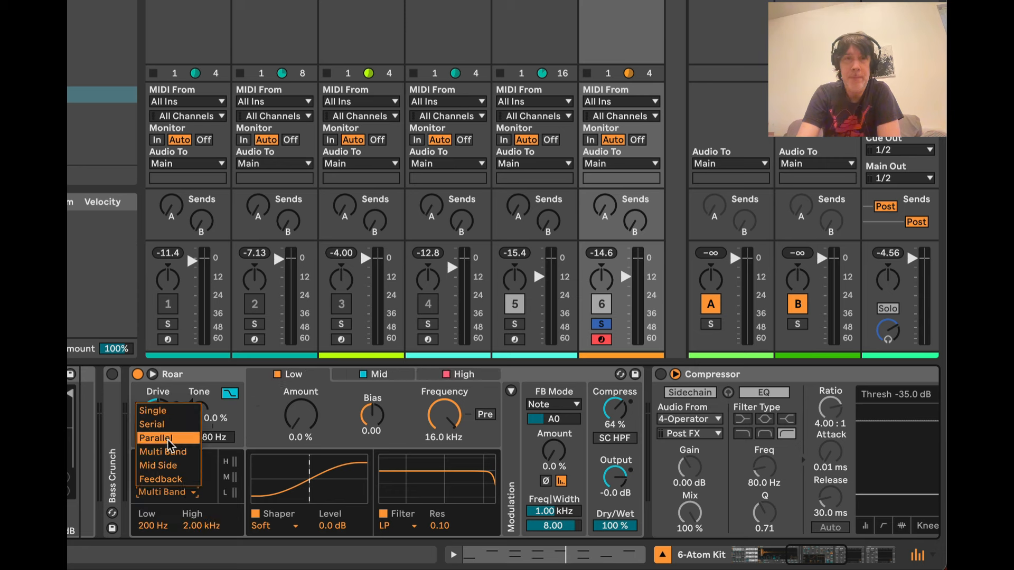
{"action": "left_click", "coordinate": [163, 423]}
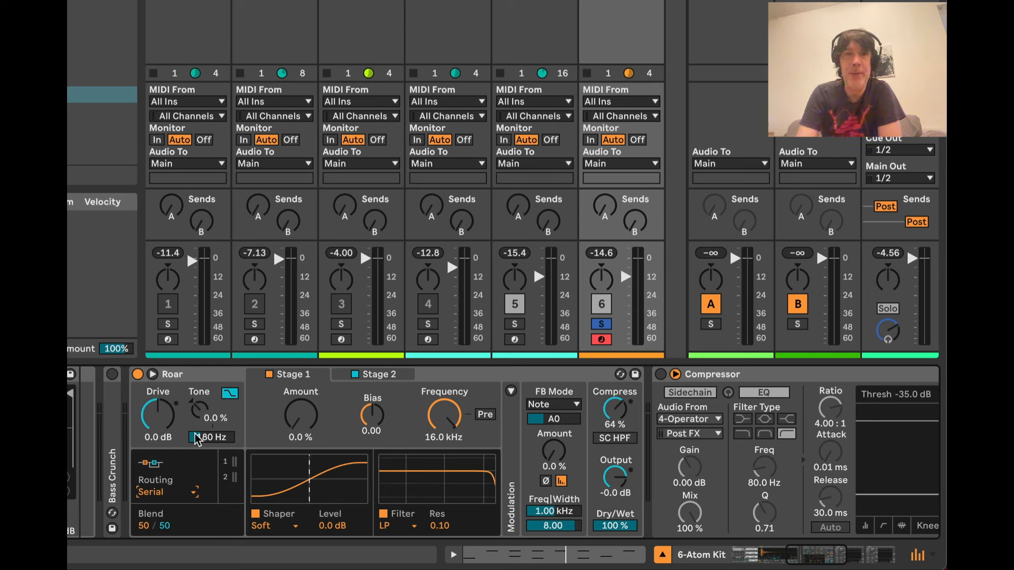
Play the track and raise Roar's Drive to 13 dB
{"action": "key", "text": "space"}
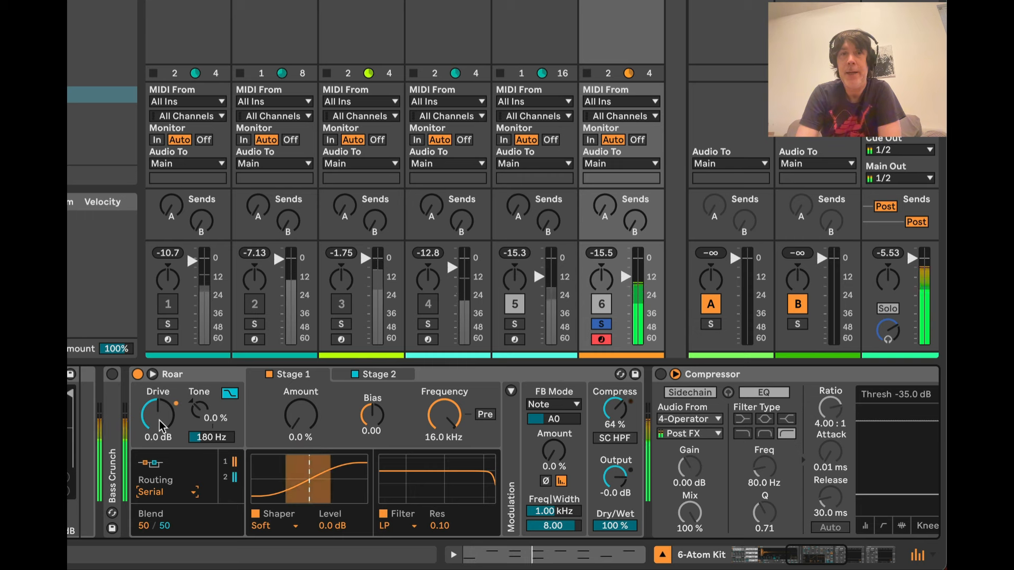
{"action": "left_click_drag", "start_coordinate": [160, 420], "coordinate": [160, 418]}
{"action": "scroll", "coordinate": [160, 420], "scroll_direction": "up", "scroll_amount": 8}
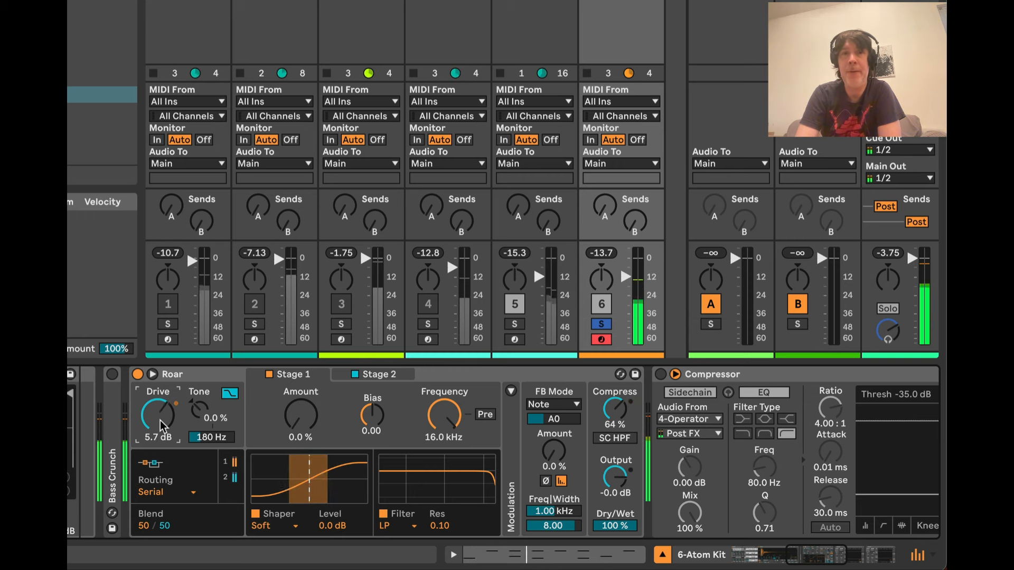
{"action": "scroll", "coordinate": [160, 420], "scroll_direction": "up", "scroll_amount": 7}
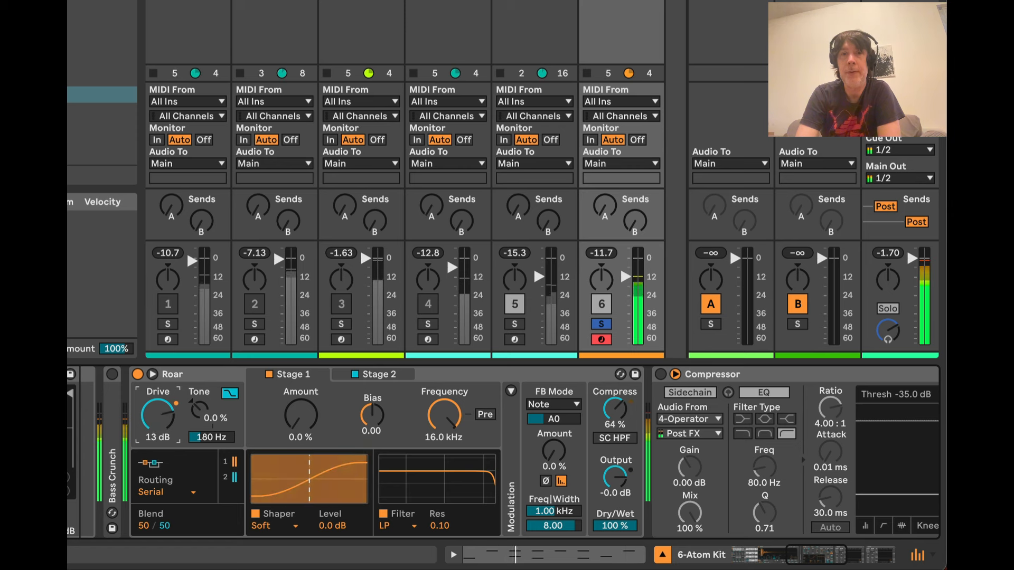
{"action": "scroll", "coordinate": [160, 420], "scroll_direction": "down", "scroll_amount": 3}
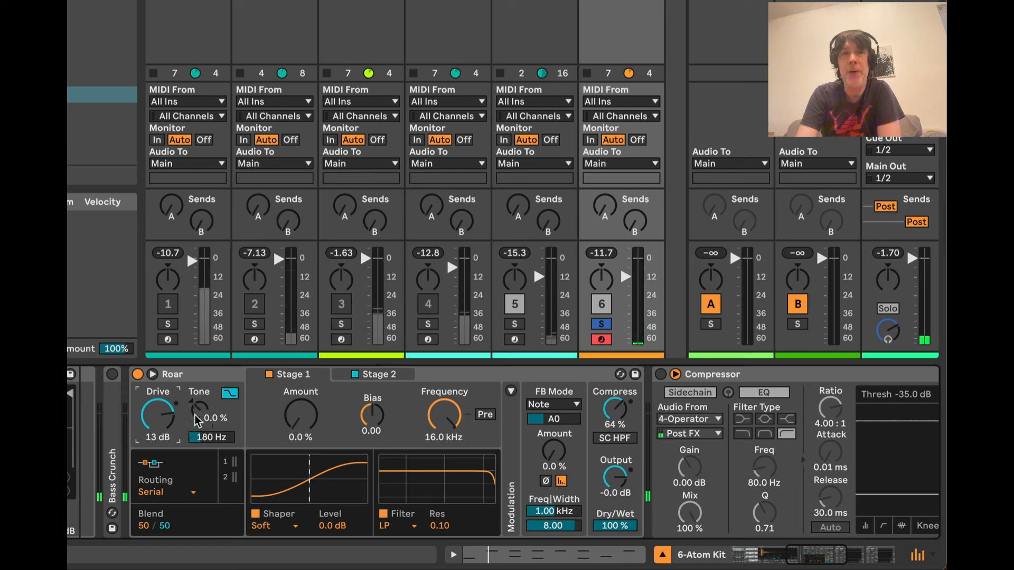
Adjust Roar's Tone amount to -73% during playback and toggle its tone color compensation
{"action": "left_click_drag", "start_coordinate": [199, 412], "coordinate": [201, 416]}
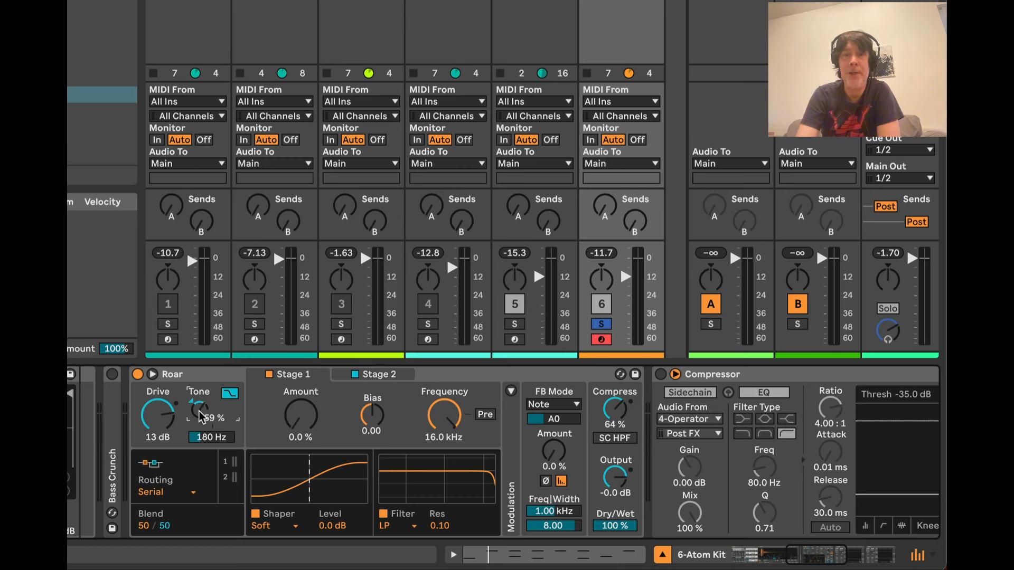
{"action": "left_click", "coordinate": [231, 396]}
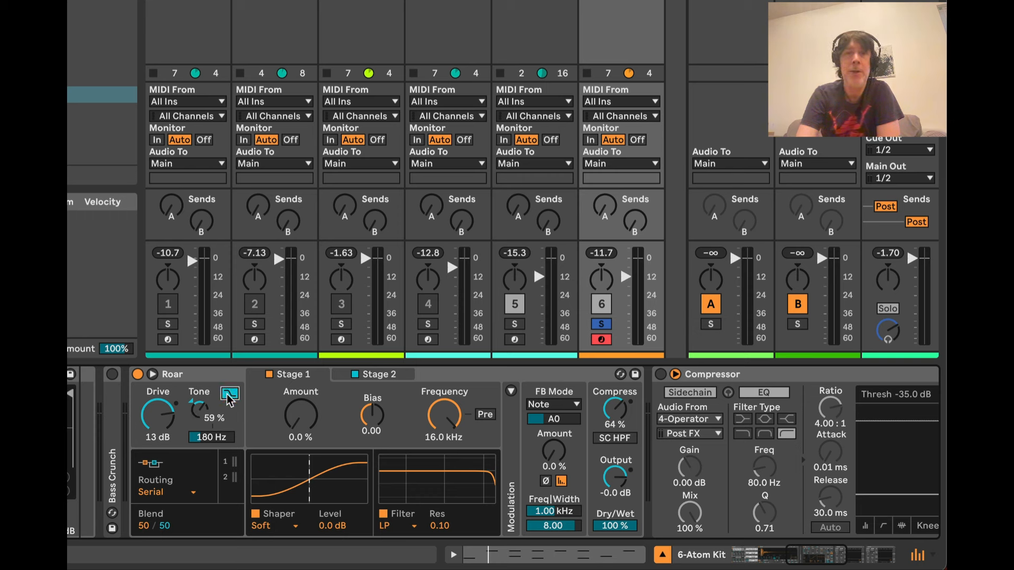
{"action": "key", "text": "space"}
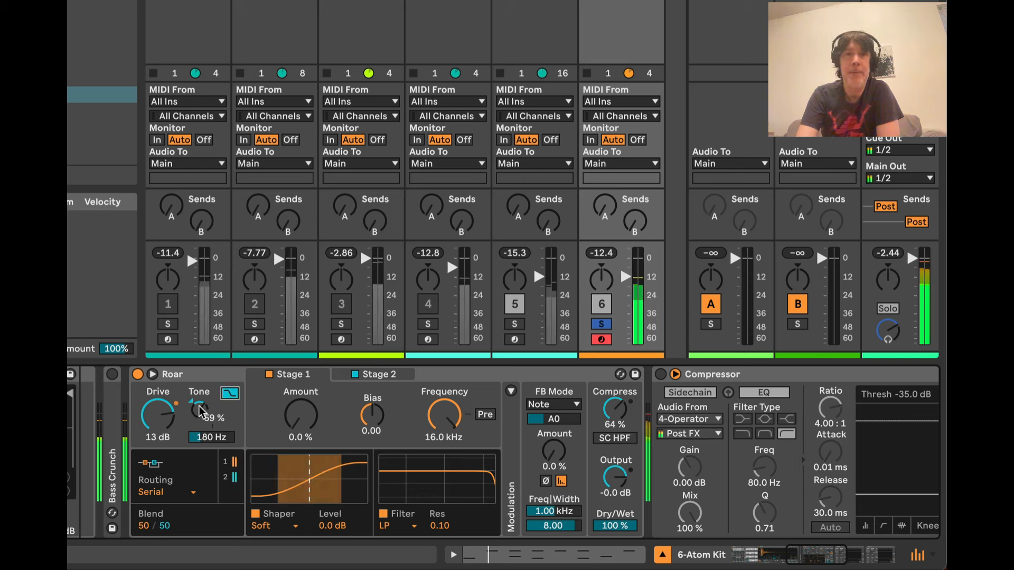
{"action": "mouse_move", "coordinate": [199, 410]}
{"action": "left_mouse_down"}
{"action": "mouse_move", "coordinate": [199, 390]}
{"action": "mouse_move", "coordinate": [199, 428]}
{"action": "mouse_move", "coordinate": [199, 403]}
{"action": "left_mouse_up"}
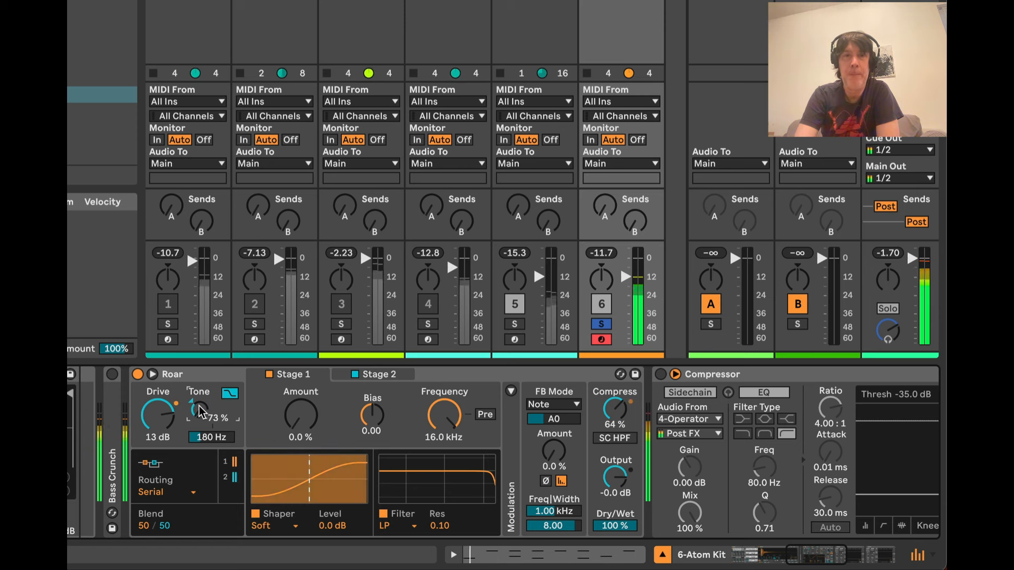
{"action": "left_click", "coordinate": [230, 394]}
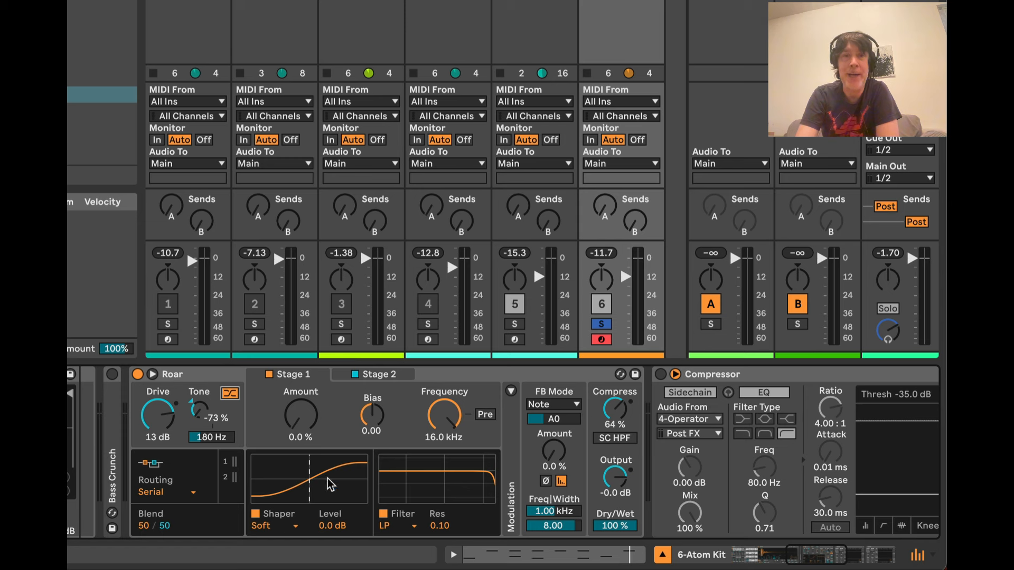
Review the shaper types available for Stage 1 and keep Soft Sine
{"action": "left_click", "coordinate": [289, 523]}
{"action": "left_click", "coordinate": [289, 525]}
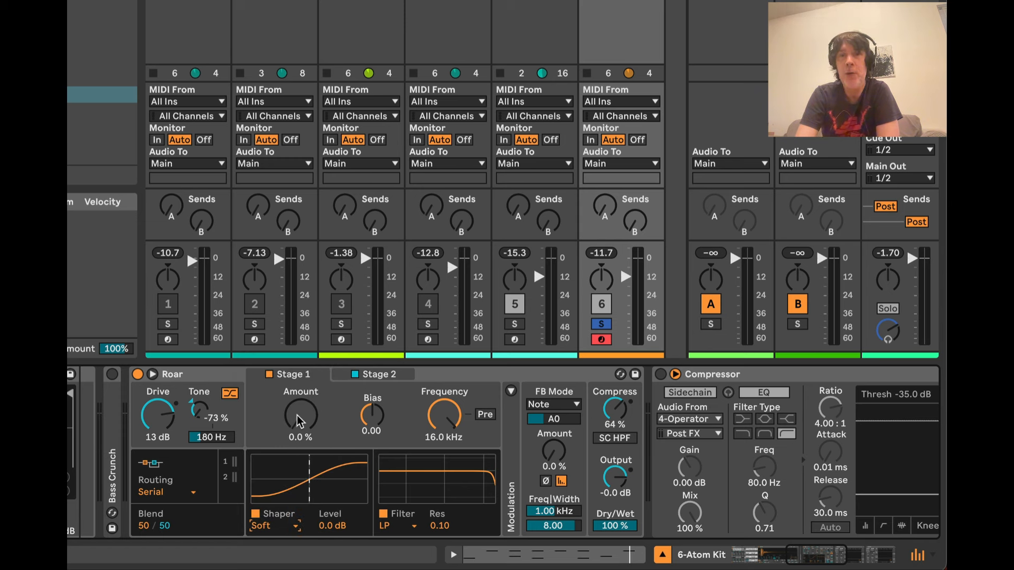
{"action": "left_click", "coordinate": [277, 526]}
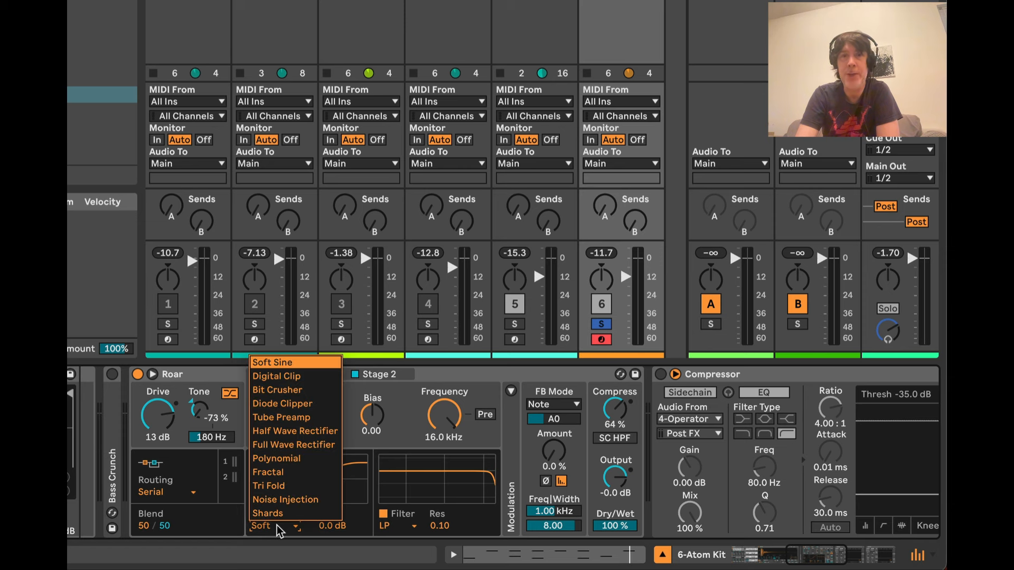
{"action": "left_click", "coordinate": [277, 362]}
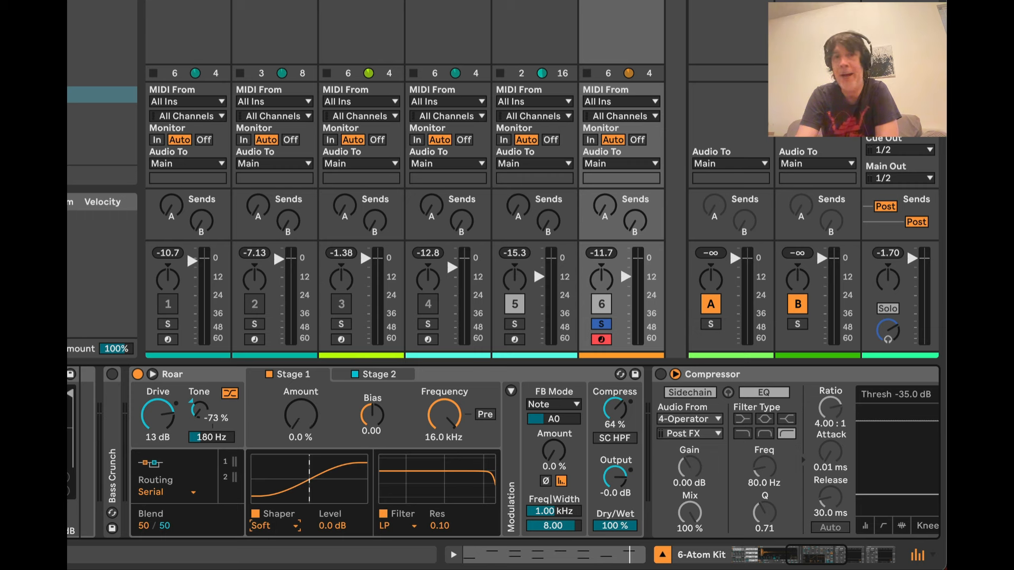
Raise Stage 1's shaper Amount to 72% and set its Bias to -0.13 during playback
{"action": "left_click_drag", "start_coordinate": [299, 421], "coordinate": [300, 422]}
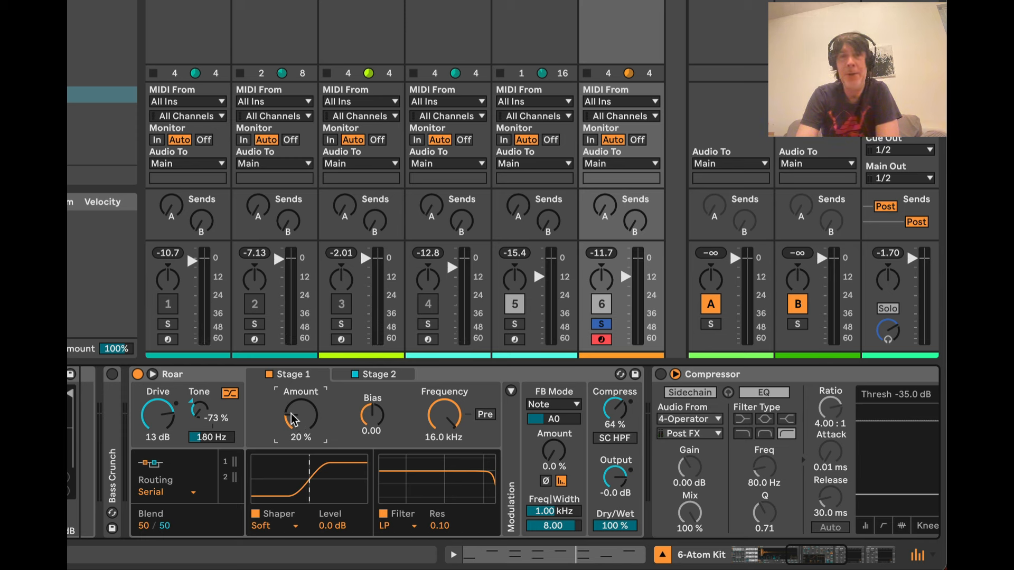
{"action": "mouse_move", "coordinate": [291, 414]}
{"action": "left_mouse_down"}
{"action": "mouse_move", "coordinate": [289, 396]}
{"action": "mouse_move", "coordinate": [291, 415]}
{"action": "left_mouse_up"}
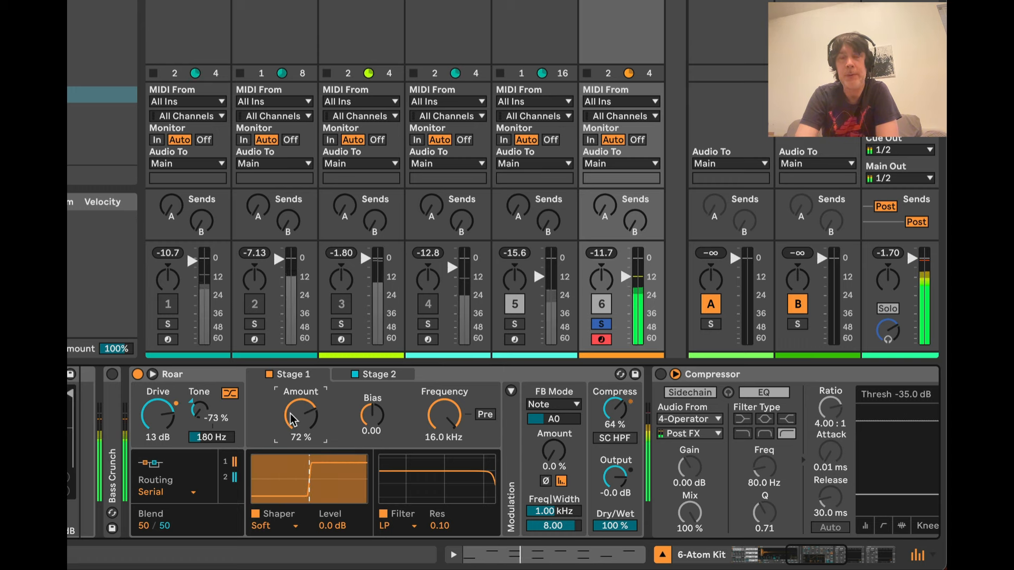
{"action": "left_click_drag", "start_coordinate": [368, 416], "coordinate": [369, 407]}
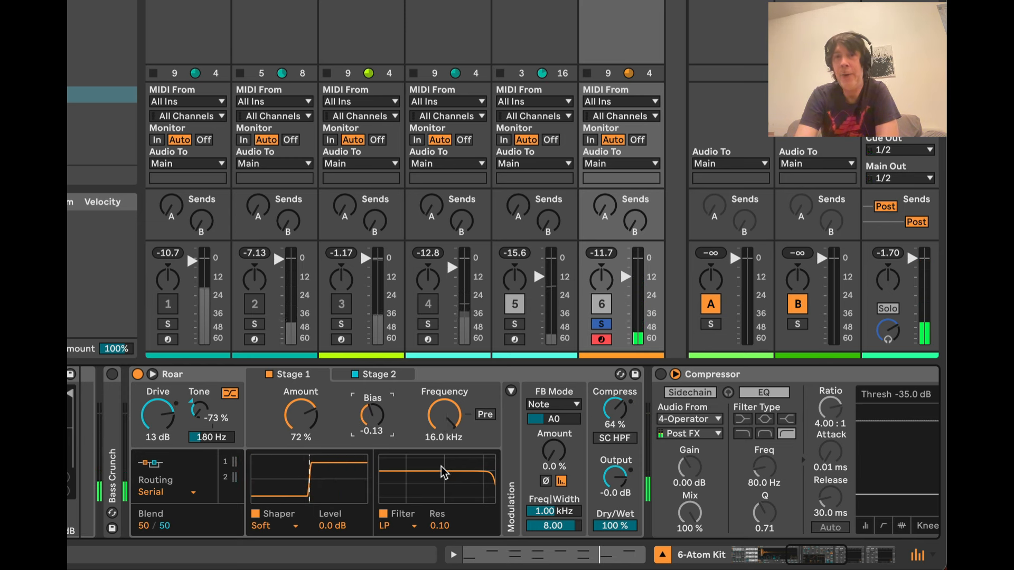
Try the Resampling filter type in Stage 1, lowering its Frequency to 10.4 kHz during playback
{"action": "left_click", "coordinate": [389, 528]}
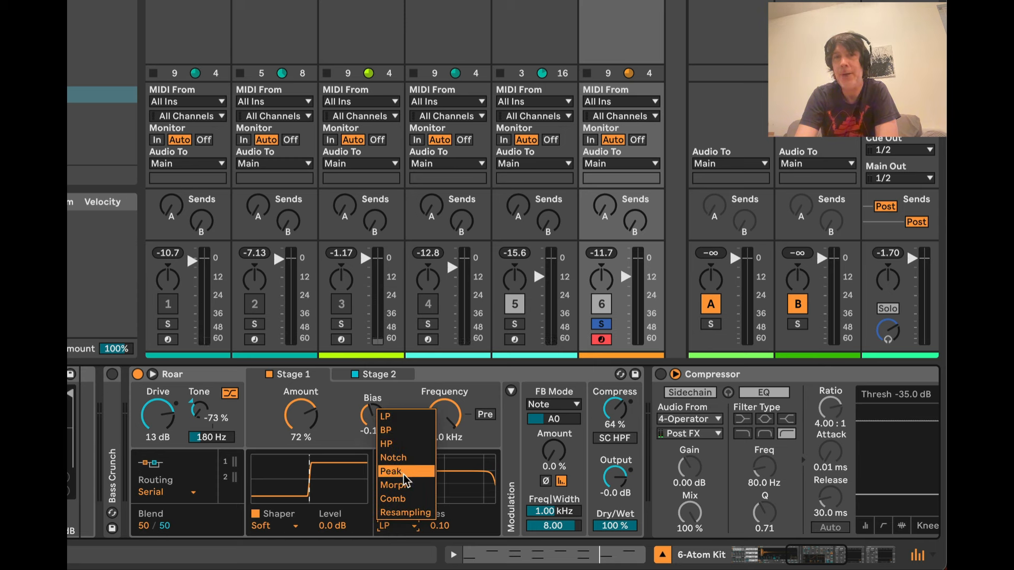
{"action": "left_click", "coordinate": [416, 513]}
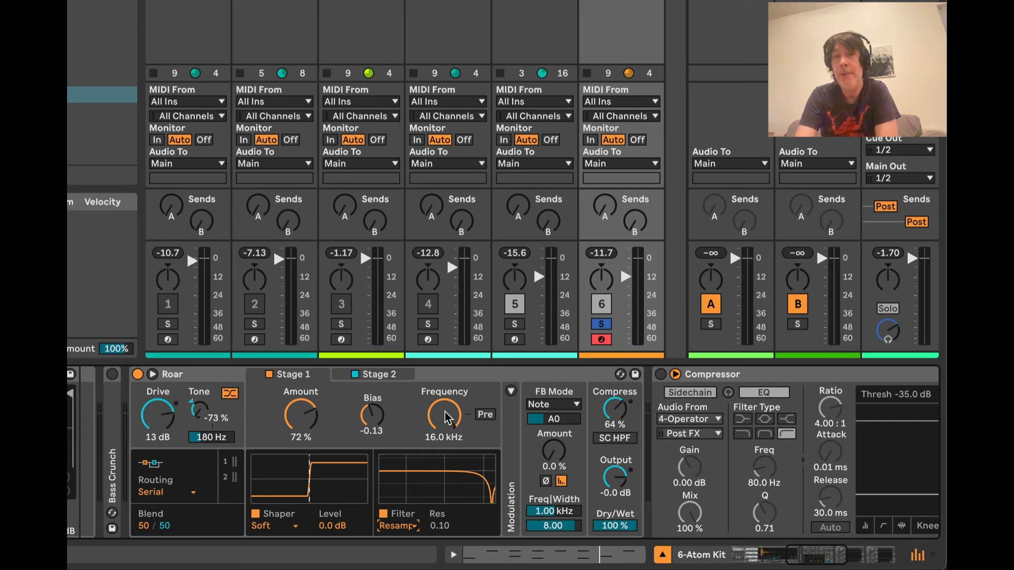
{"action": "key", "text": "space"}
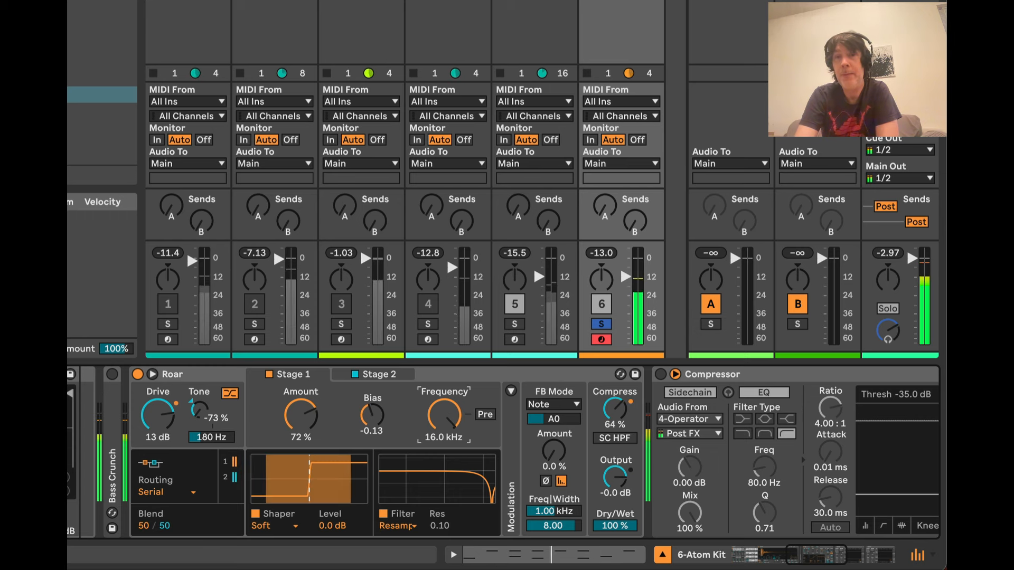
{"action": "mouse_move", "coordinate": [448, 419]}
{"action": "left_mouse_down"}
{"action": "mouse_move", "coordinate": [448, 444]}
{"action": "mouse_move", "coordinate": [448, 408]}
{"action": "mouse_move", "coordinate": [448, 419]}
{"action": "left_mouse_up"}
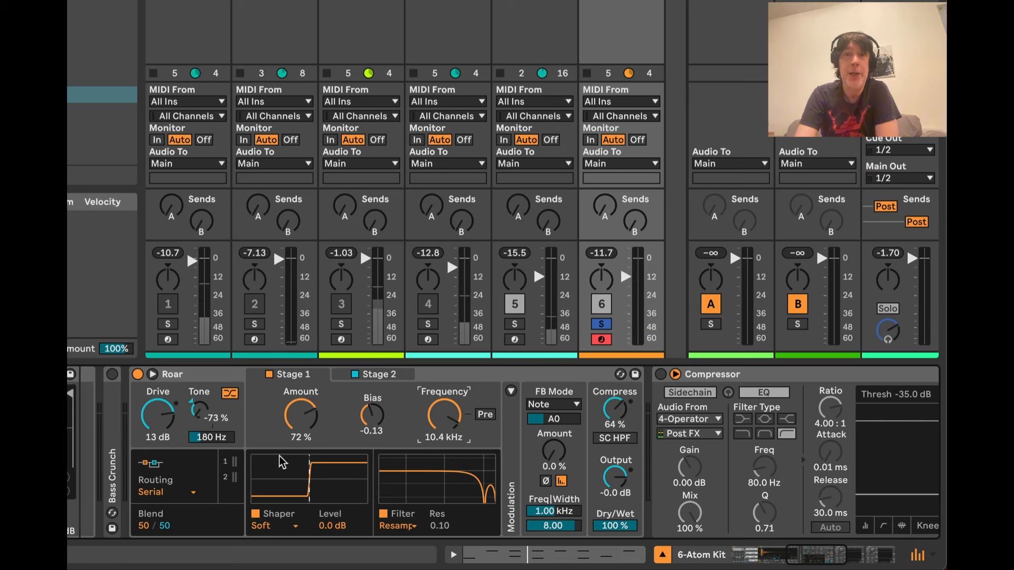
Set Stage 1's filter to Comb at 328 Hz, with the shaper Amount at 87% and Bias at -0.11
{"action": "left_click", "coordinate": [401, 527]}
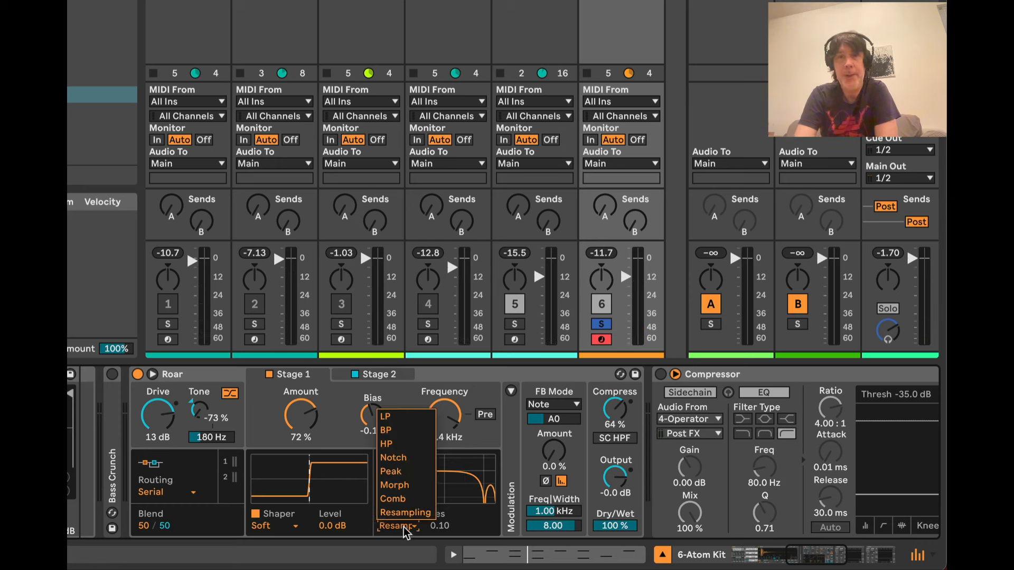
{"action": "left_click", "coordinate": [391, 498]}
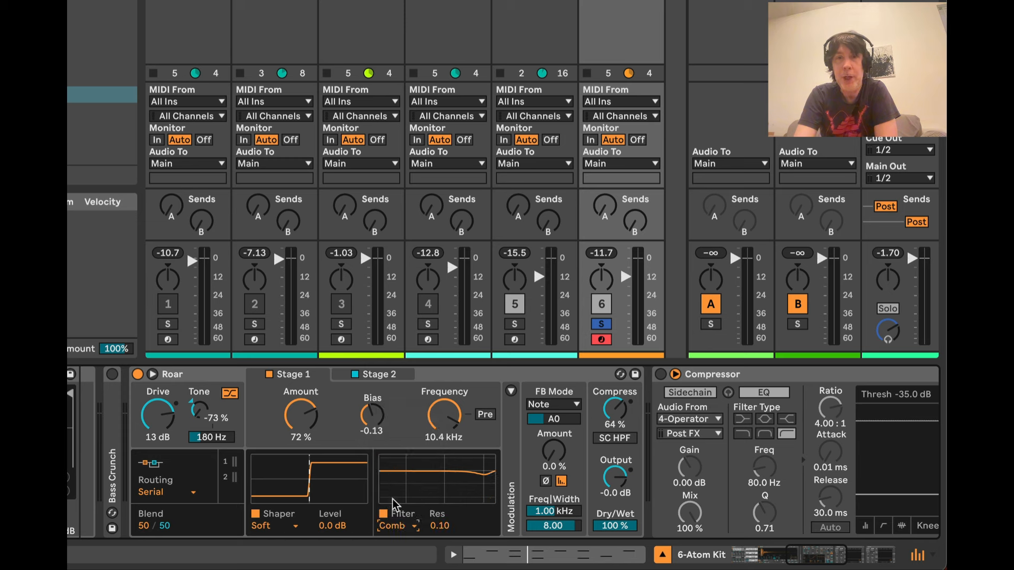
{"action": "mouse_move", "coordinate": [451, 419]}
{"action": "left_mouse_down"}
{"action": "mouse_move", "coordinate": [451, 438]}
{"action": "mouse_move", "coordinate": [451, 417]}
{"action": "left_mouse_up"}
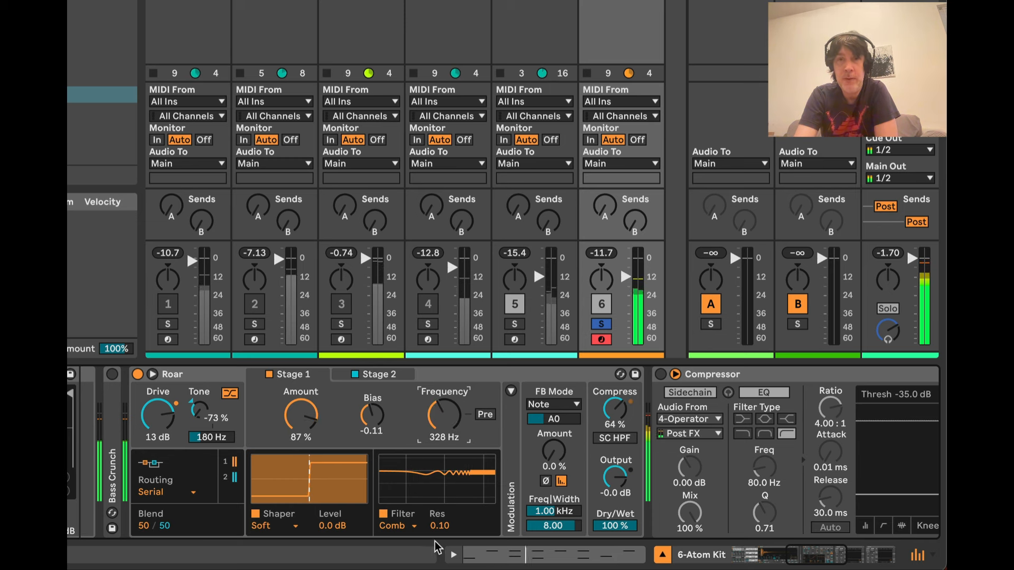
Raise the Comb filter's resonance to 0.91 and set its Frequency to 481 Hz
{"action": "left_click", "coordinate": [442, 525]}
{"action": "scroll", "coordinate": [447, 530], "scroll_direction": "up", "scroll_amount": 10}
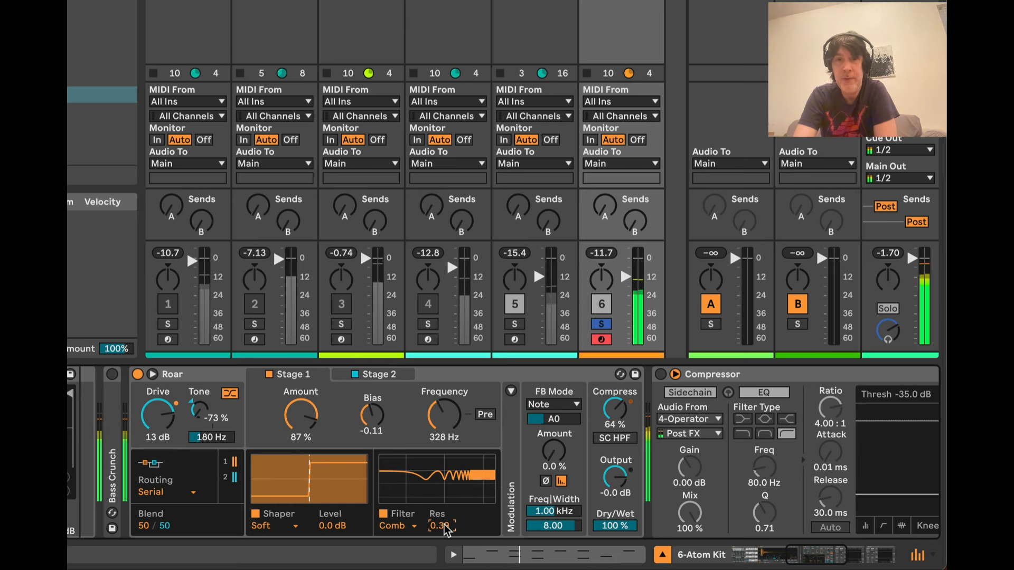
{"action": "scroll", "coordinate": [447, 530], "scroll_direction": "up", "scroll_amount": 4}
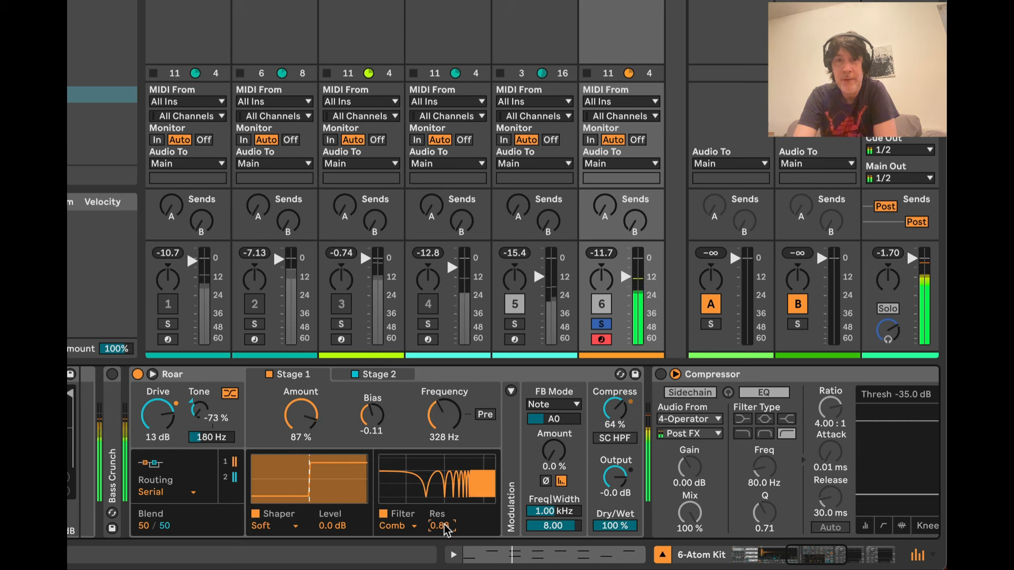
{"action": "left_click_drag", "start_coordinate": [448, 405], "coordinate": [450, 422]}
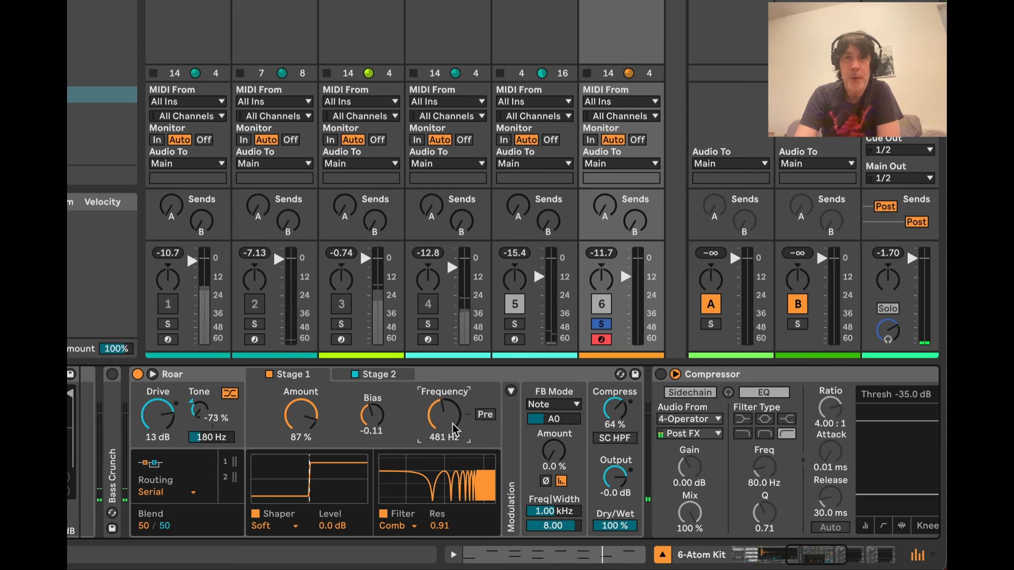
Set LFO 1's modulation of Flt 1 Freq to 16 in Roar's modulation matrix, and show the LFO 1 settings
{"action": "left_click", "coordinate": [510, 391]}
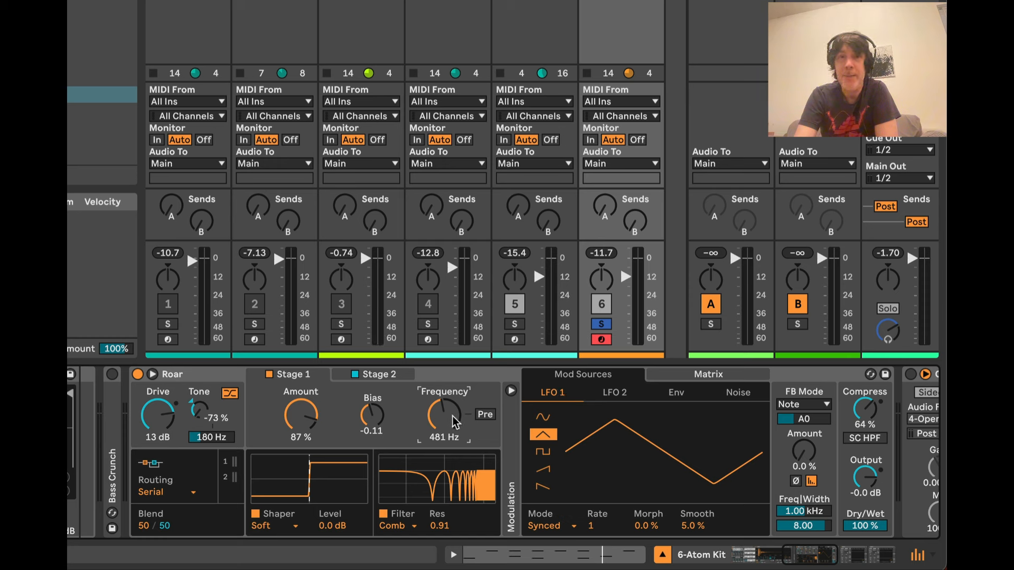
{"action": "left_click", "coordinate": [708, 375]}
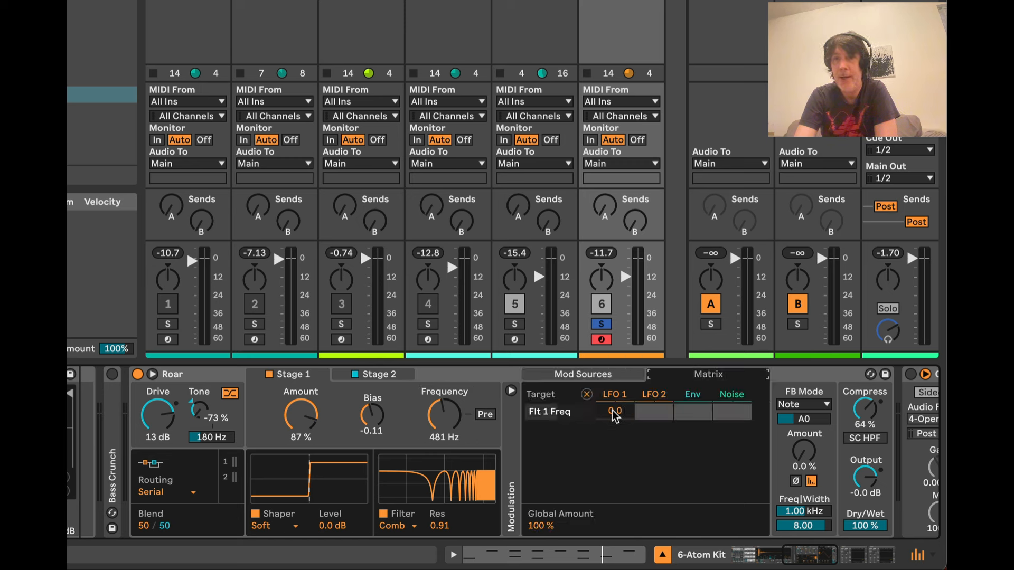
{"action": "key", "text": "space"}
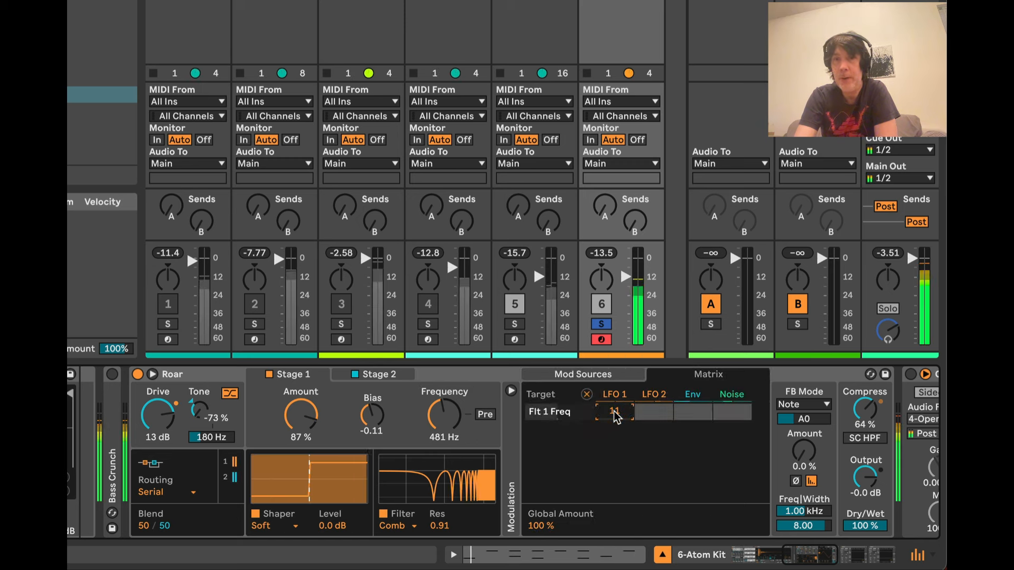
{"action": "left_click_drag", "start_coordinate": [614, 411], "coordinate": [614, 408]}
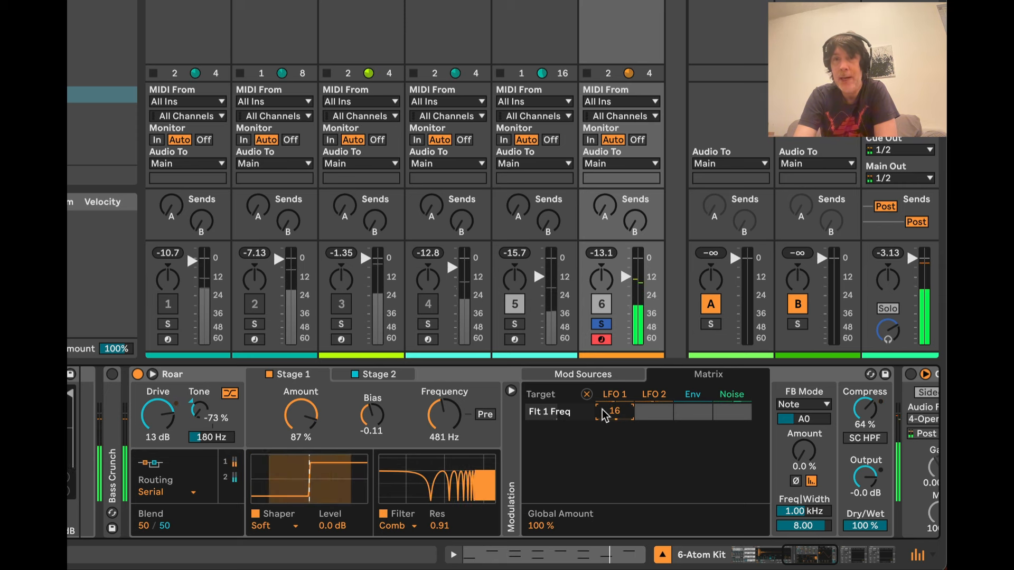
{"action": "left_click", "coordinate": [615, 395]}
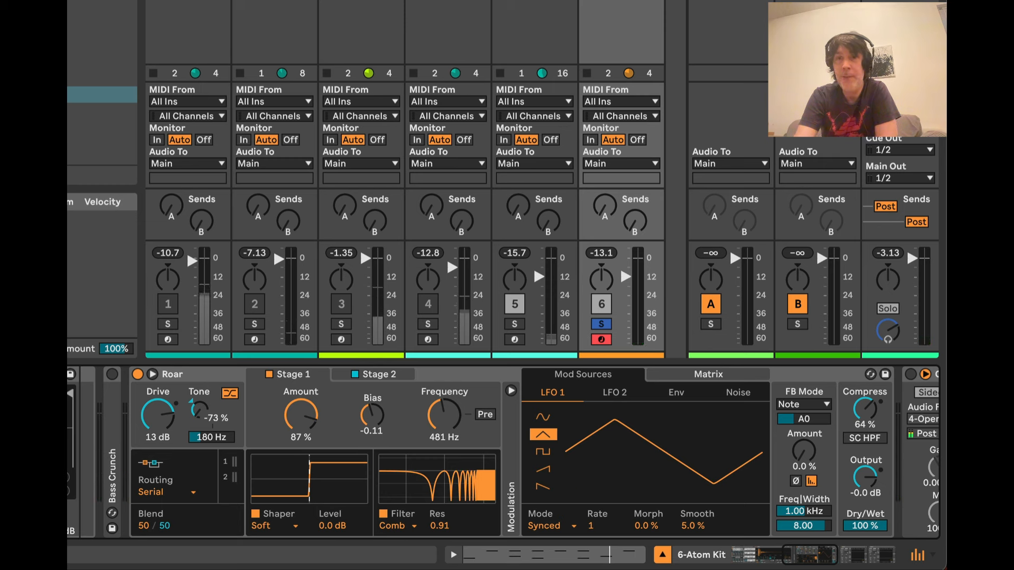
Set LFO 1 to Free mode with a Rate of 0.17 Hz during playback
{"action": "left_click", "coordinate": [569, 527]}
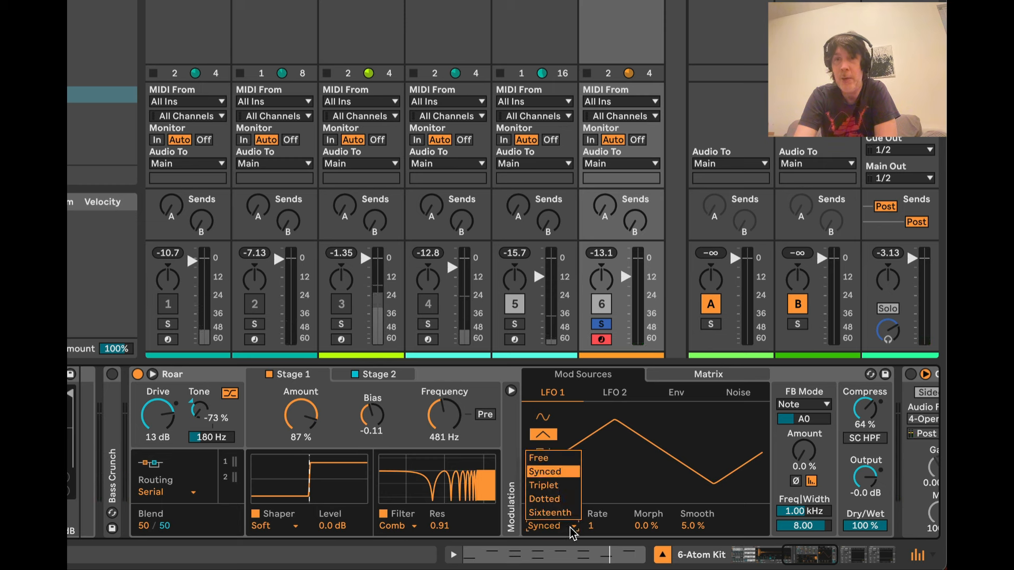
{"action": "left_click", "coordinate": [544, 460]}
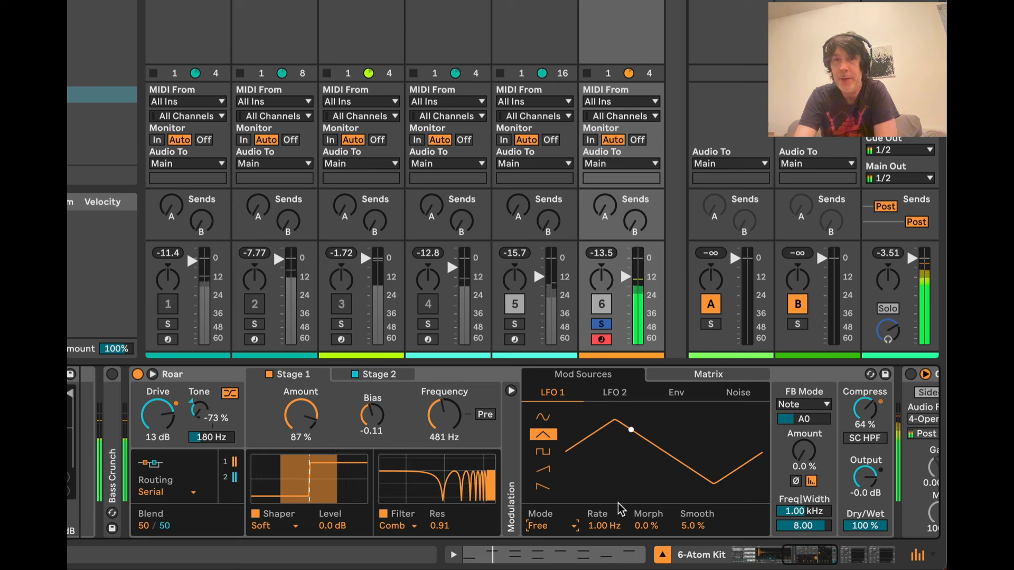
{"action": "left_click_drag", "start_coordinate": [614, 522], "coordinate": [615, 528]}
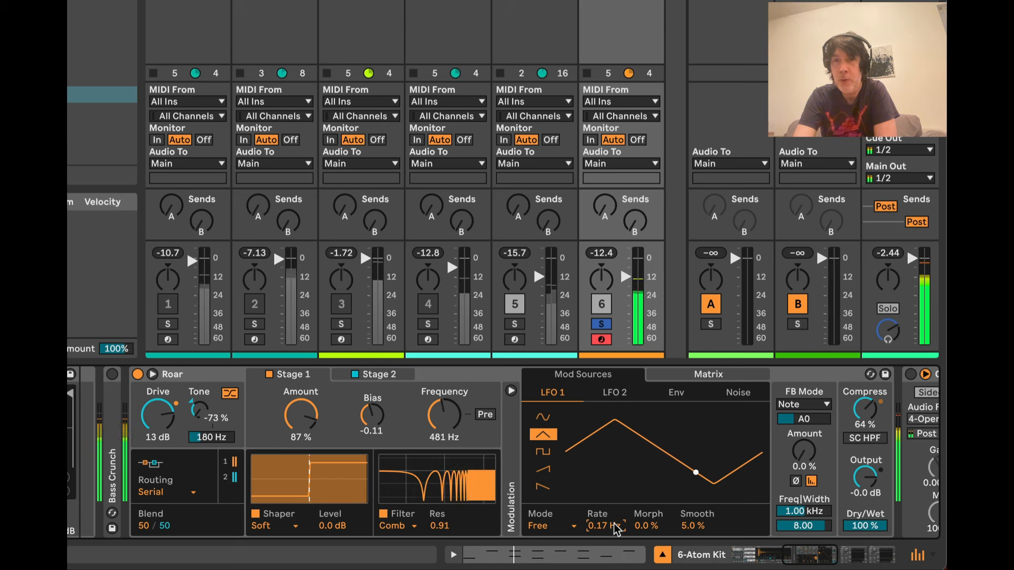
Sweep the Comb filter's Frequency up to 1.61 kHz and back down to 346 Hz during playback
{"action": "left_click", "coordinate": [446, 415]}
{"action": "left_click_drag", "start_coordinate": [446, 415], "coordinate": [448, 415]}
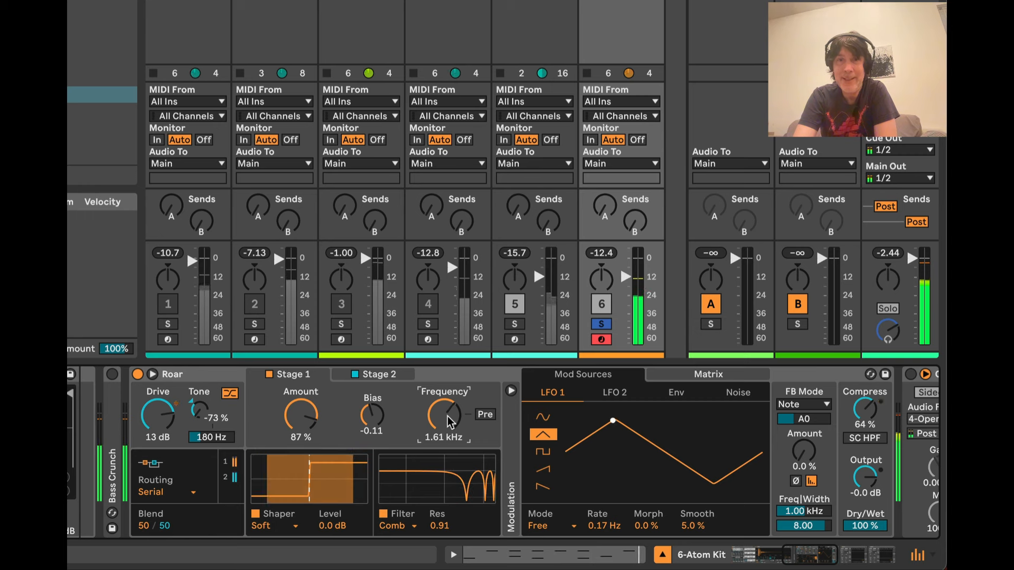
{"action": "left_click_drag", "start_coordinate": [448, 416], "coordinate": [448, 418]}
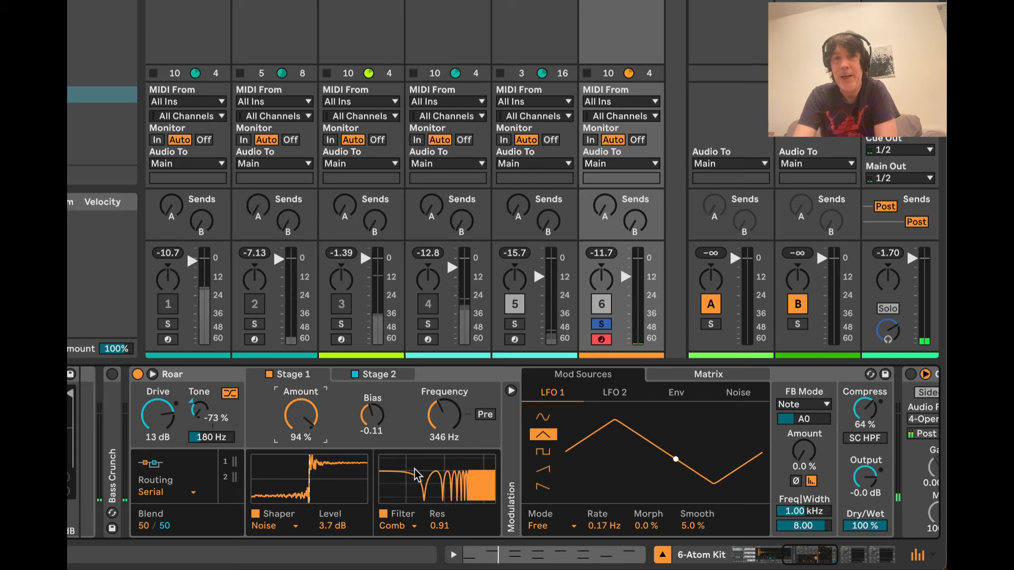
Switch Stage 1's filter to LP, show the modulation matrix, and set the filter Frequency to 16.1 kHz
{"action": "left_click", "coordinate": [409, 524]}
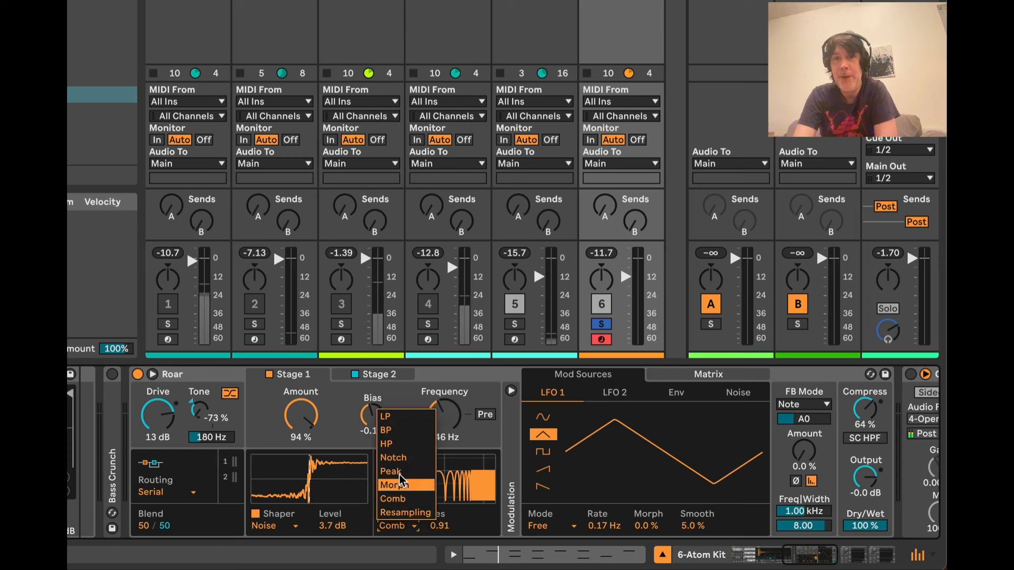
{"action": "left_click", "coordinate": [393, 416]}
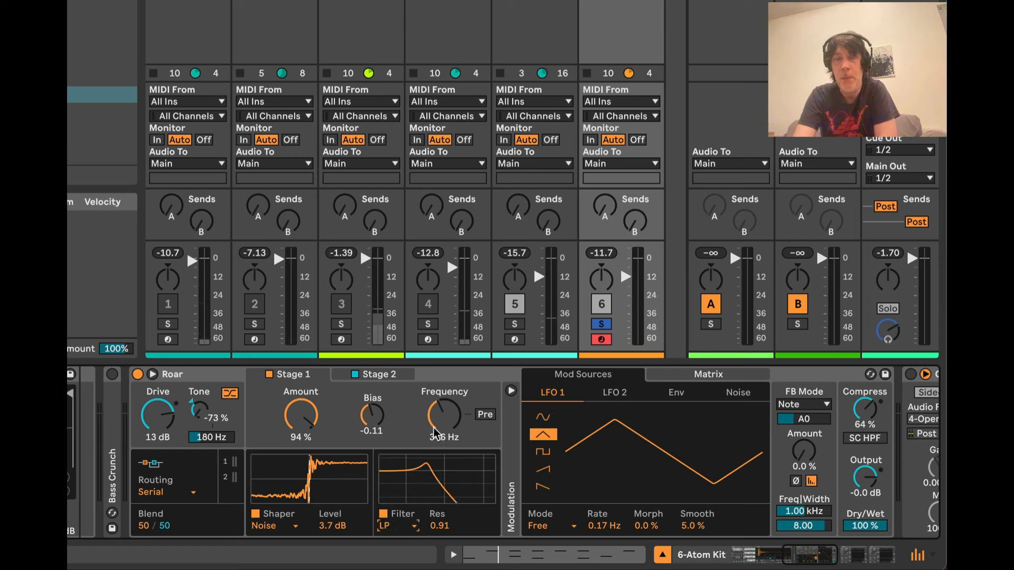
{"action": "left_click", "coordinate": [700, 378]}
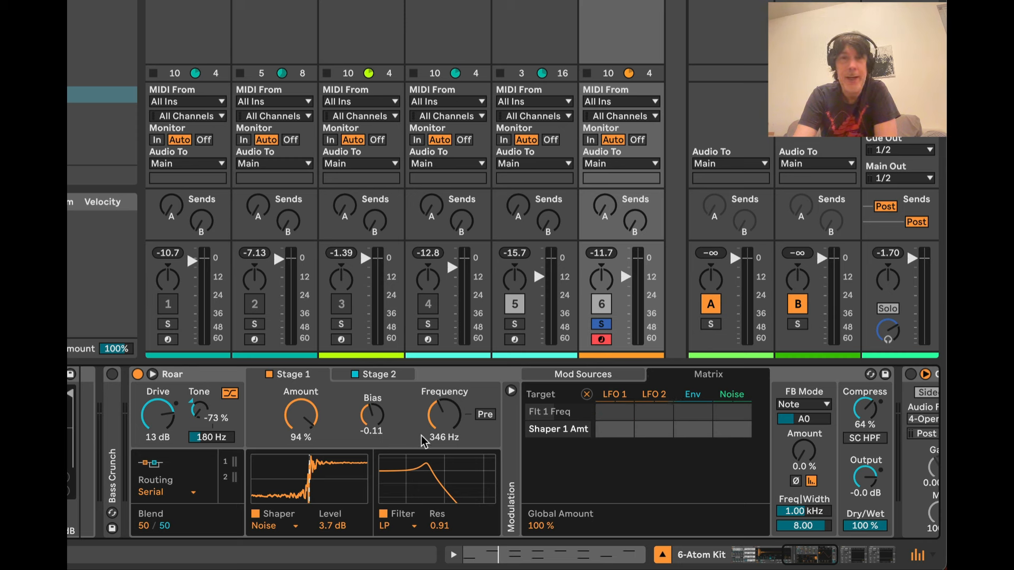
{"action": "left_click_drag", "start_coordinate": [442, 419], "coordinate": [442, 420]}
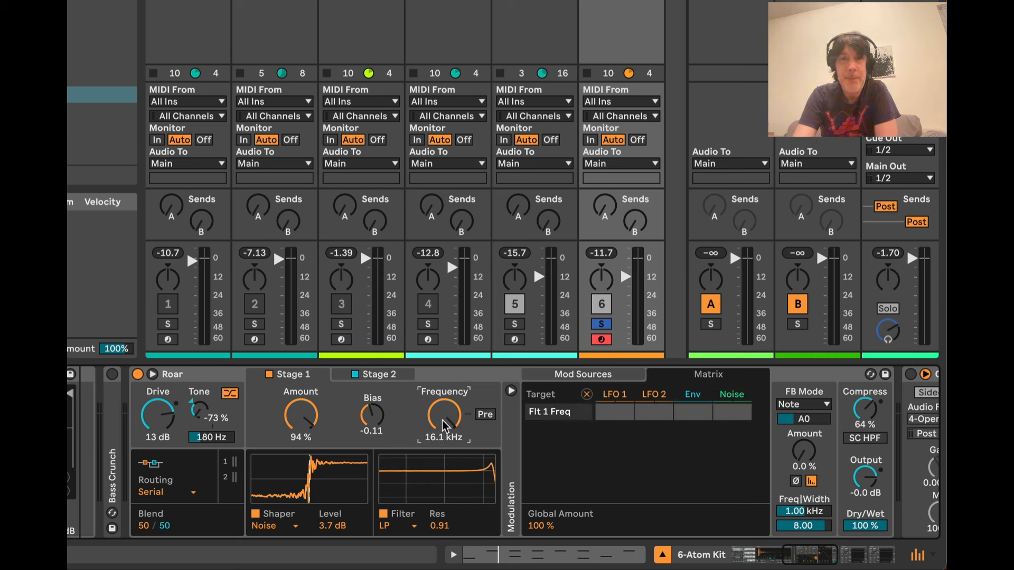
Audition the Shards and Tri Fold shapers in Stage 1, setting Tri Fold's Amount to 60% and Bias to -0.33
{"action": "left_click", "coordinate": [284, 530]}
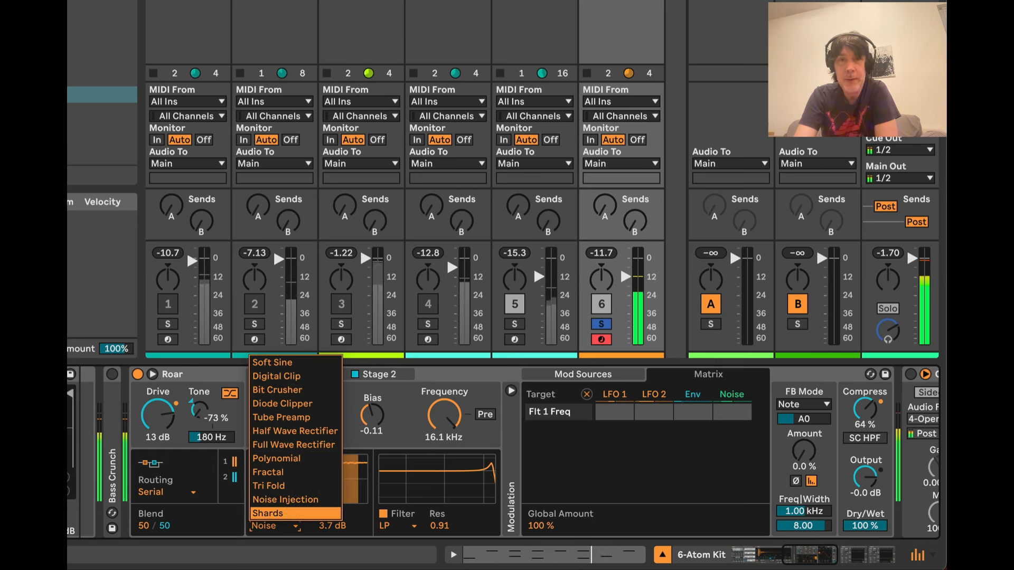
{"action": "left_click", "coordinate": [286, 515]}
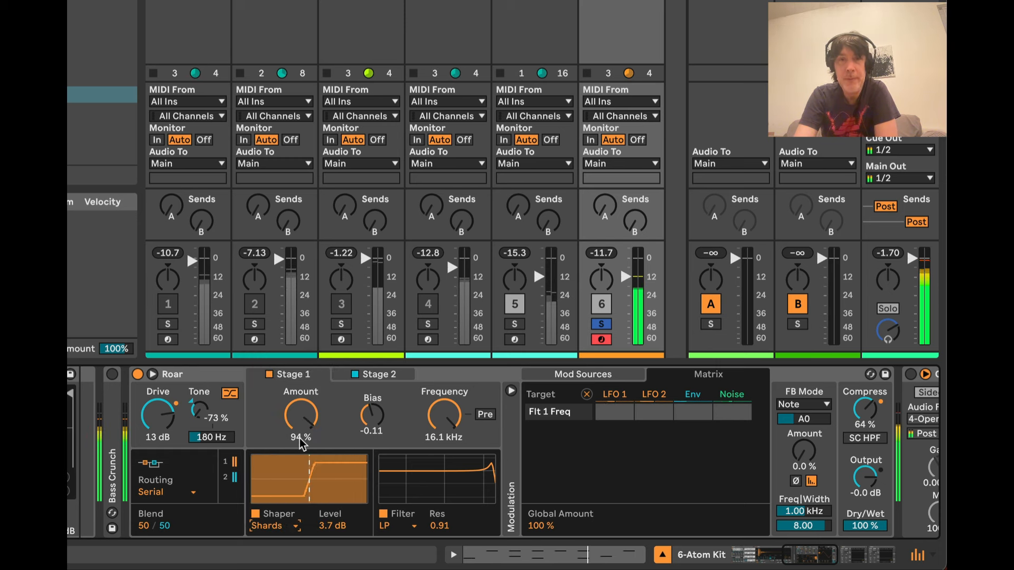
{"action": "left_click", "coordinate": [273, 525]}
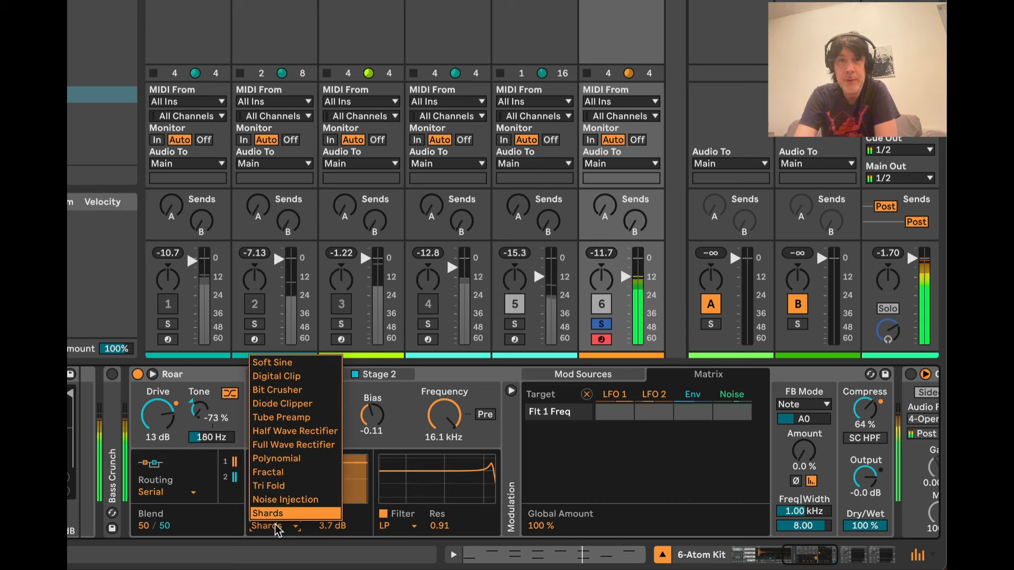
{"action": "left_click", "coordinate": [273, 484]}
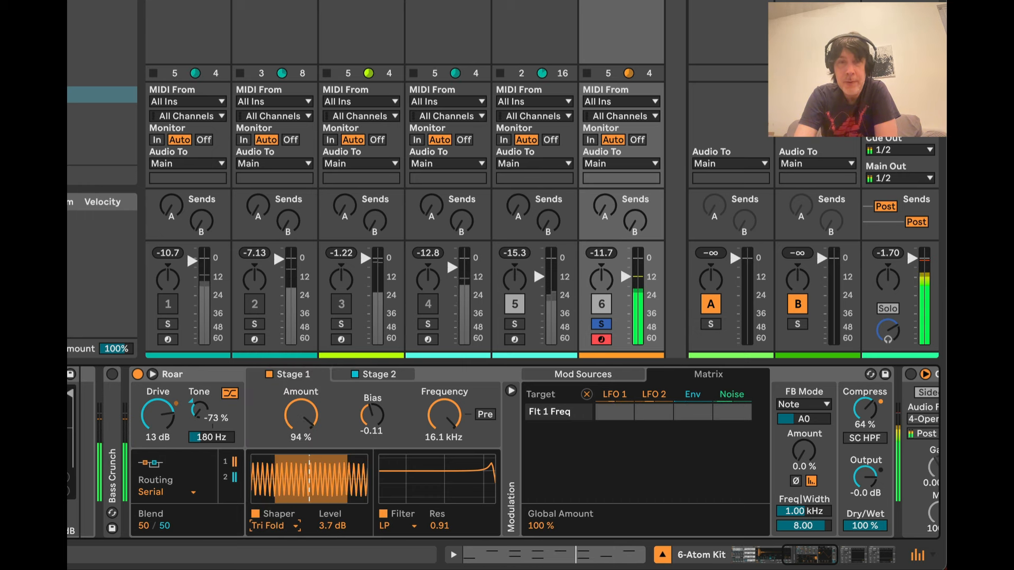
{"action": "mouse_move", "coordinate": [308, 420]}
{"action": "left_mouse_down"}
{"action": "mouse_move", "coordinate": [310, 448]}
{"action": "mouse_move", "coordinate": [309, 412]}
{"action": "left_mouse_up"}
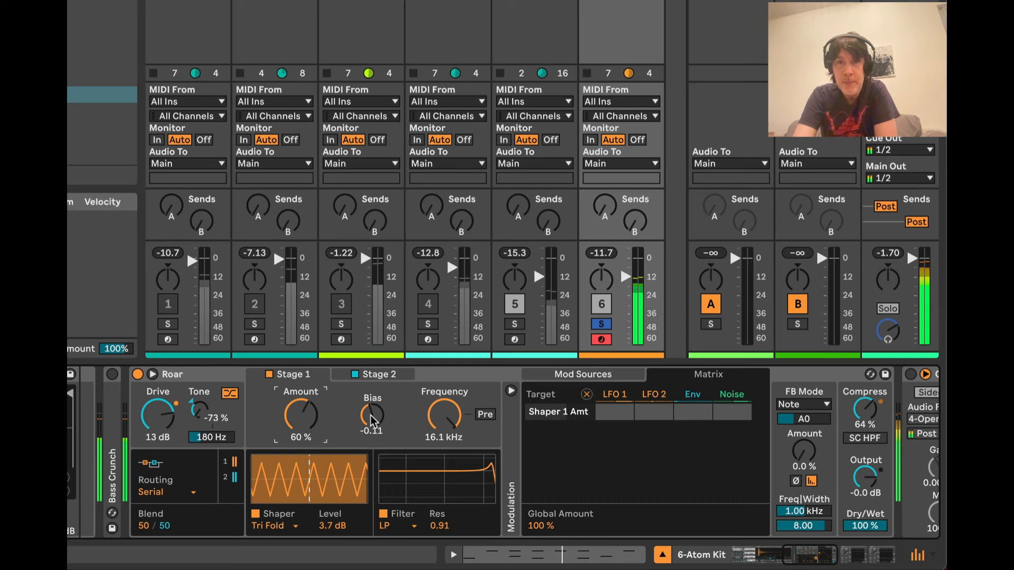
{"action": "left_click_drag", "start_coordinate": [371, 412], "coordinate": [373, 421]}
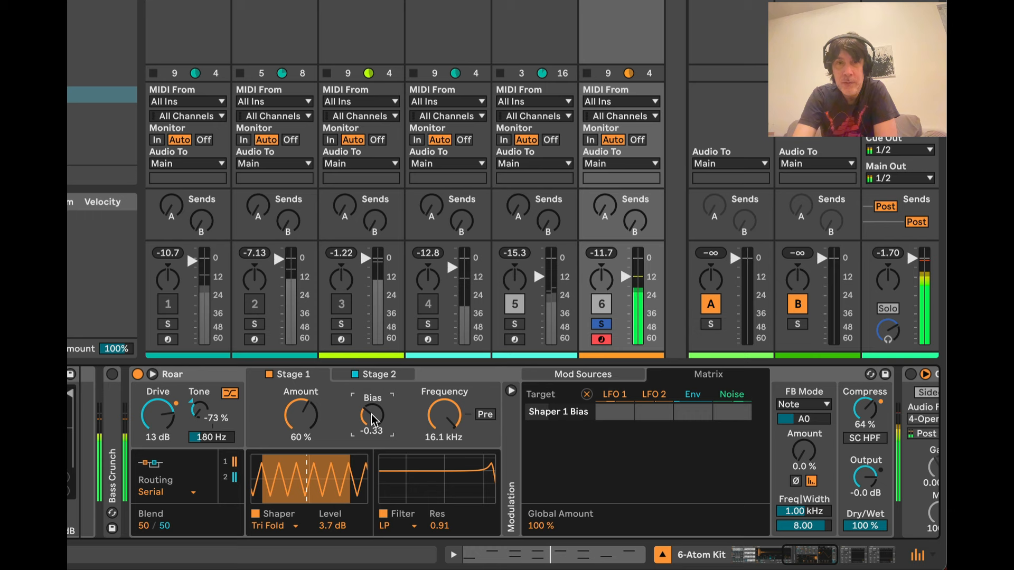
{"action": "left_click", "coordinate": [308, 411]}
Audition the Fractal shaper with Amount at 71% and the Polynomial shaper with Bias at 0.44
{"action": "left_click", "coordinate": [271, 525]}
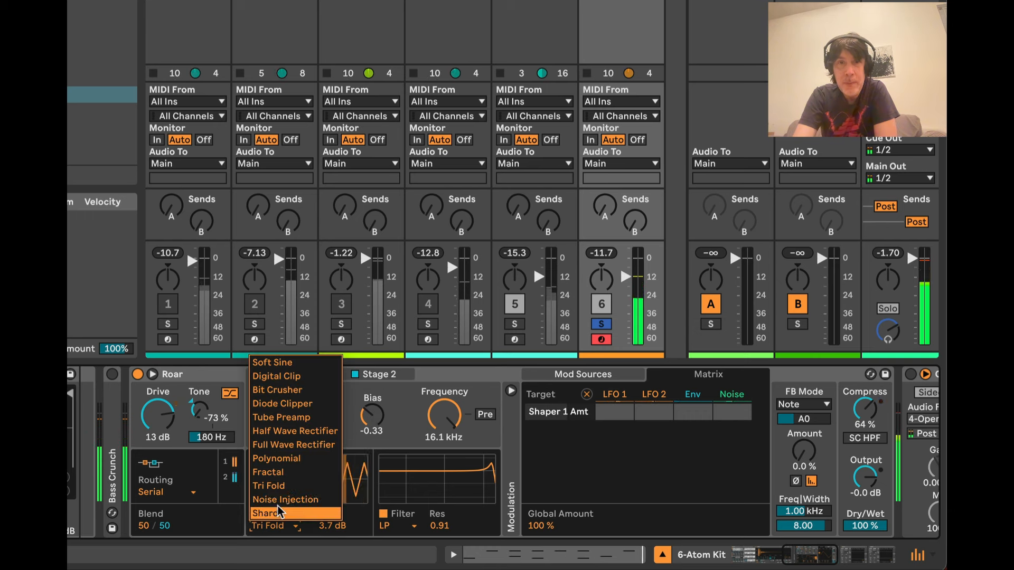
{"action": "left_click", "coordinate": [280, 472]}
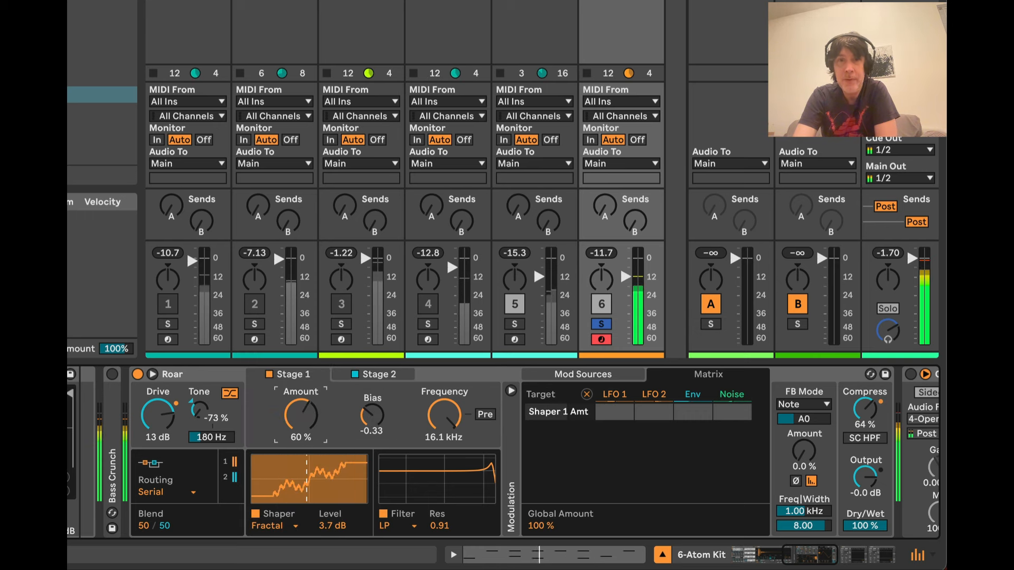
{"action": "left_click_drag", "start_coordinate": [301, 410], "coordinate": [301, 422]}
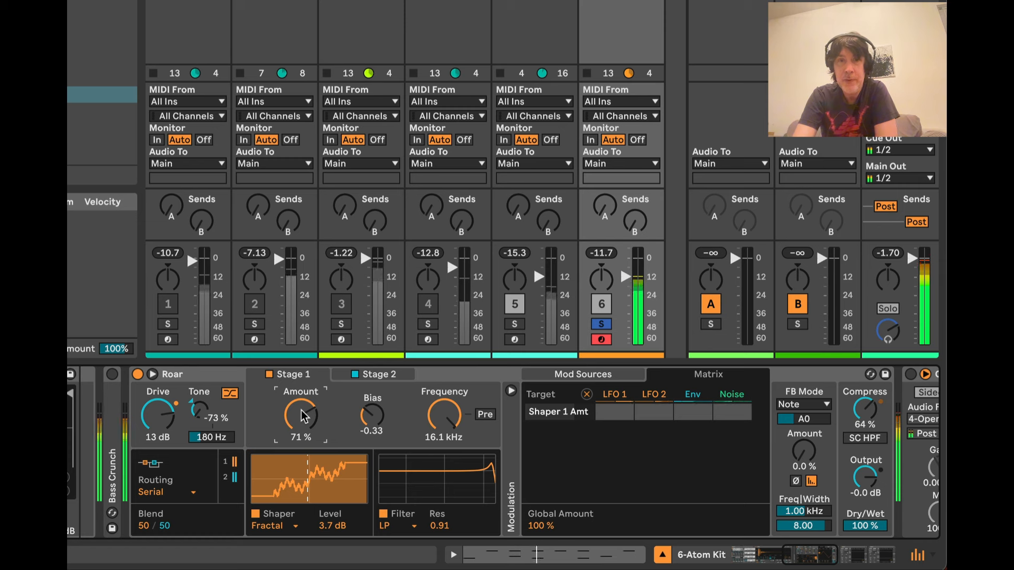
{"action": "left_click", "coordinate": [279, 527]}
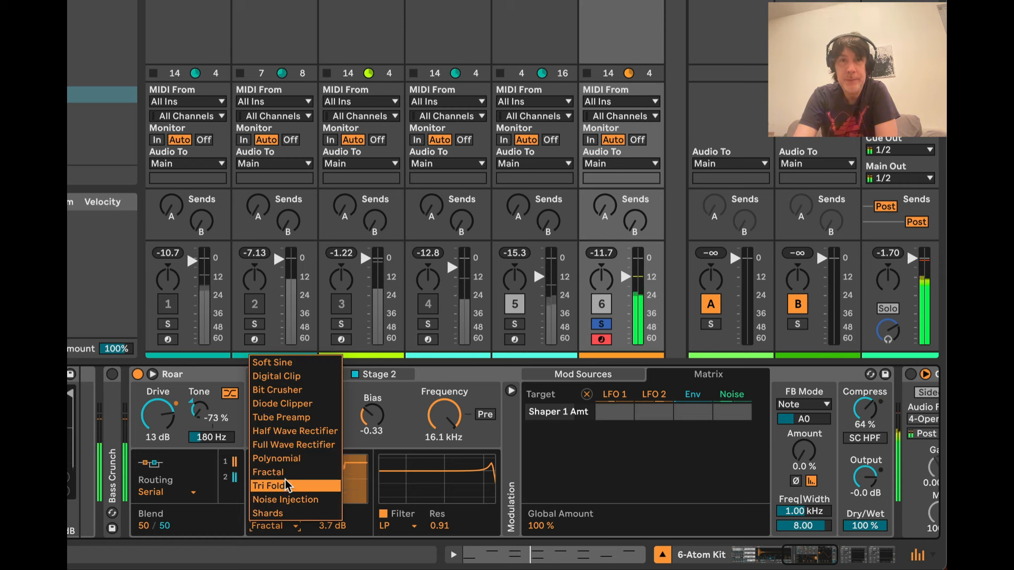
{"action": "left_click", "coordinate": [287, 458]}
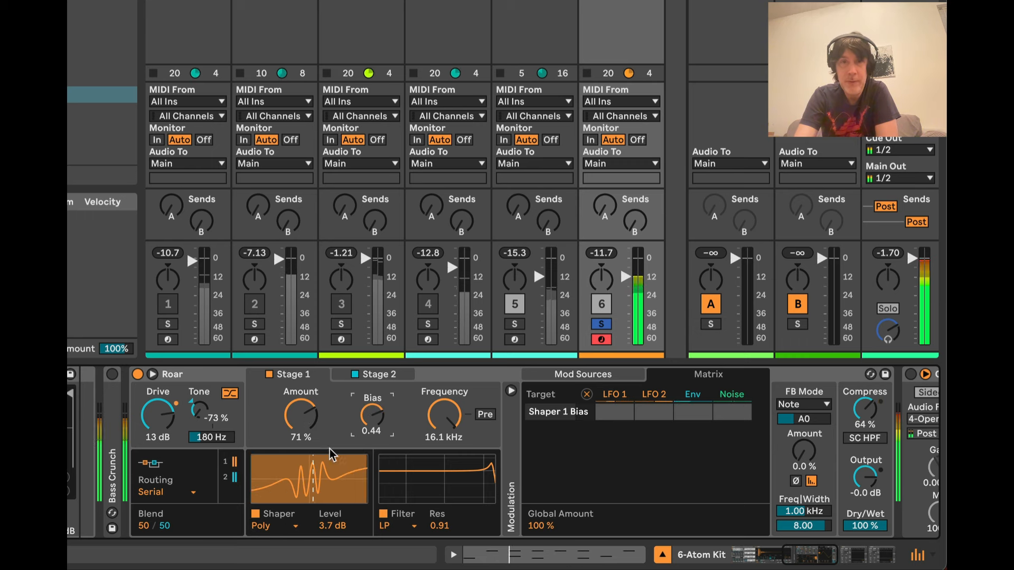
Audition the Full Wave Rectifier shaper with Amount at 72% and Bias at -0.21, and the Half Wave Rectifier
{"action": "left_click", "coordinate": [272, 525]}
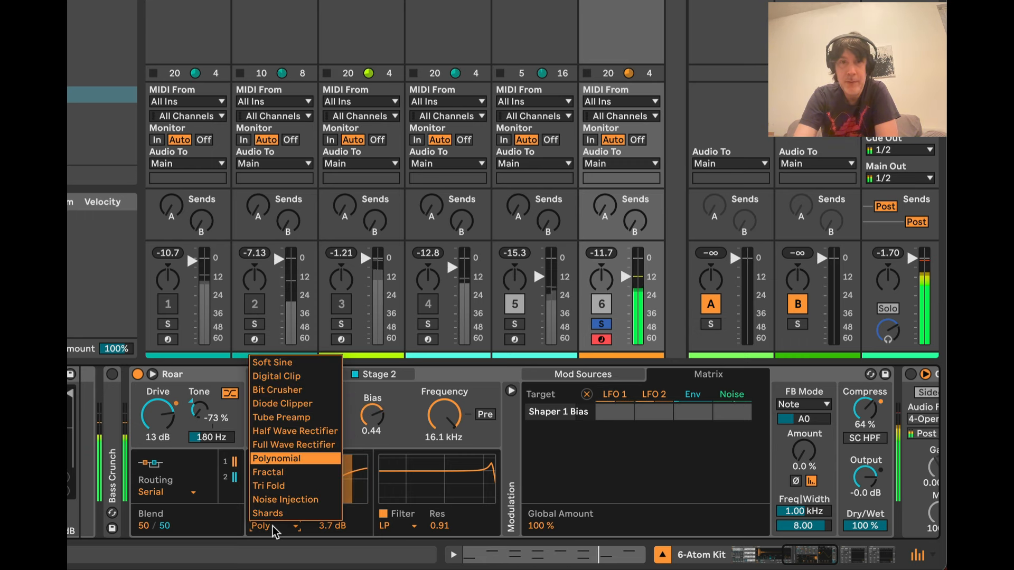
{"action": "left_click", "coordinate": [274, 446]}
{"action": "left_click", "coordinate": [302, 415]}
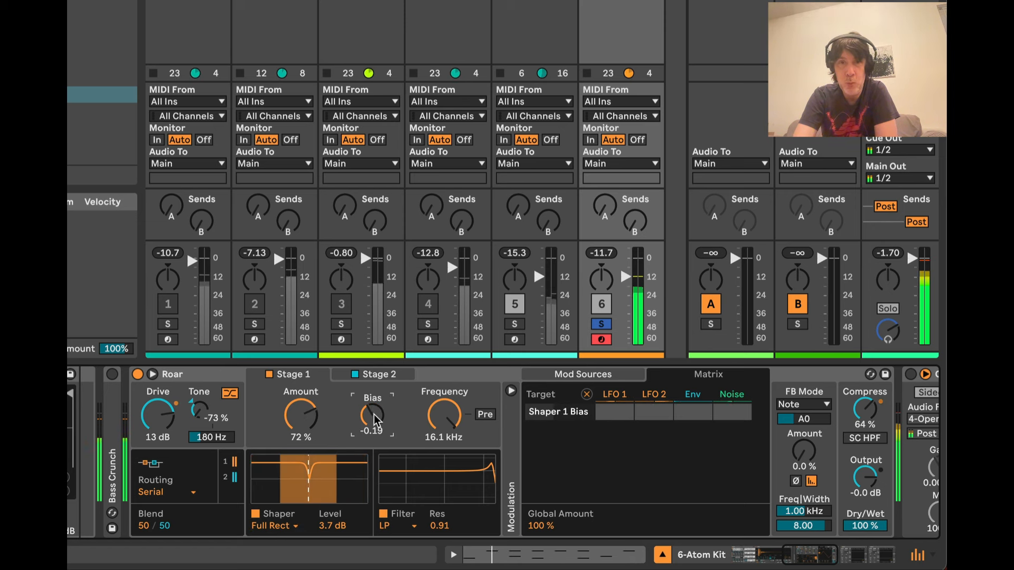
{"action": "mouse_move", "coordinate": [374, 414]}
{"action": "left_mouse_down"}
{"action": "mouse_move", "coordinate": [373, 435]}
{"action": "mouse_move", "coordinate": [374, 408]}
{"action": "left_mouse_up"}
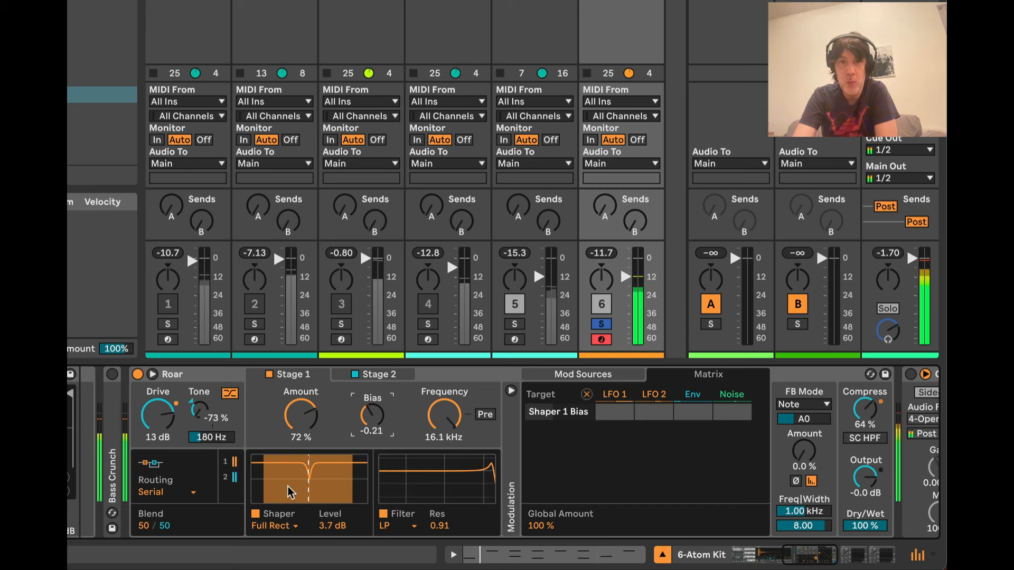
{"action": "left_click", "coordinate": [273, 526]}
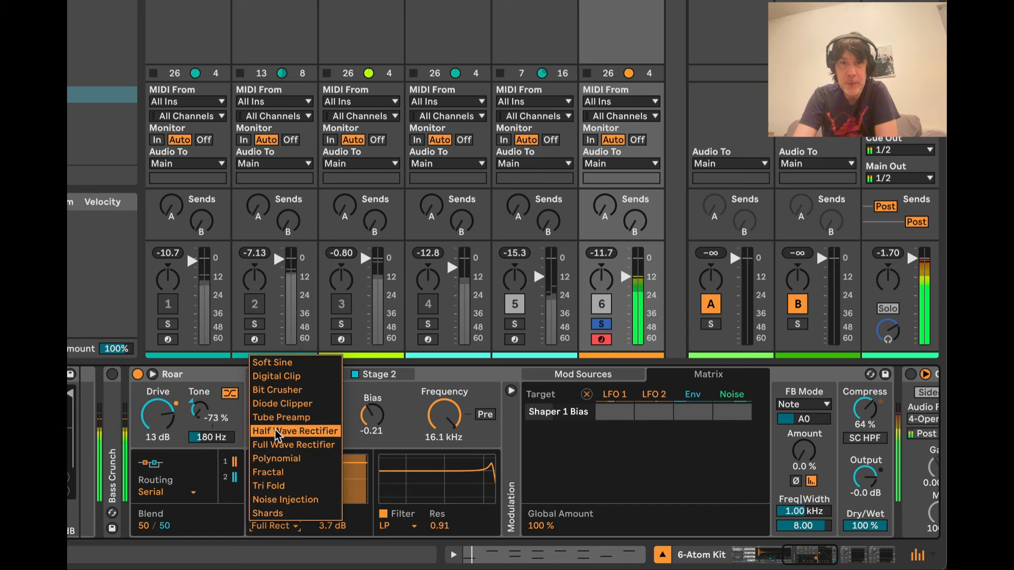
{"action": "left_click", "coordinate": [274, 430]}
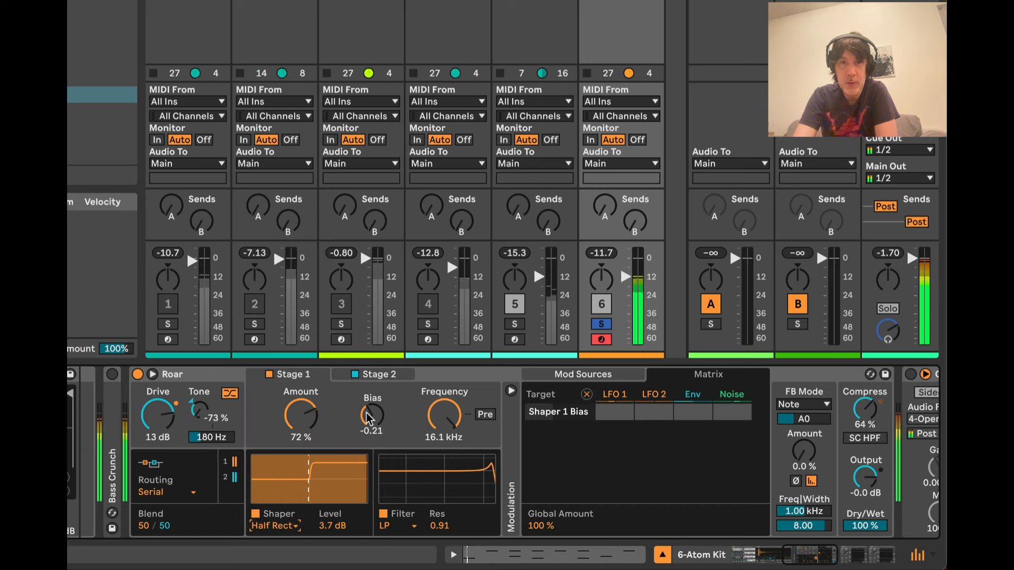
Audition the Tube Preamp shaper, raising Amount to 76%, and the Diode Clipper shaper at the same Amount
{"action": "left_click", "coordinate": [285, 525]}
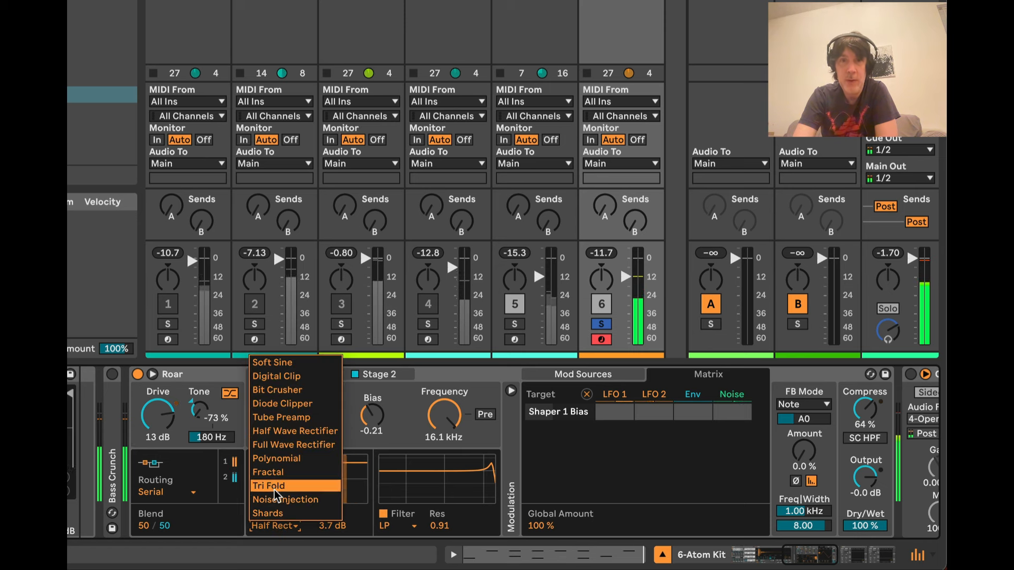
{"action": "left_click", "coordinate": [274, 417]}
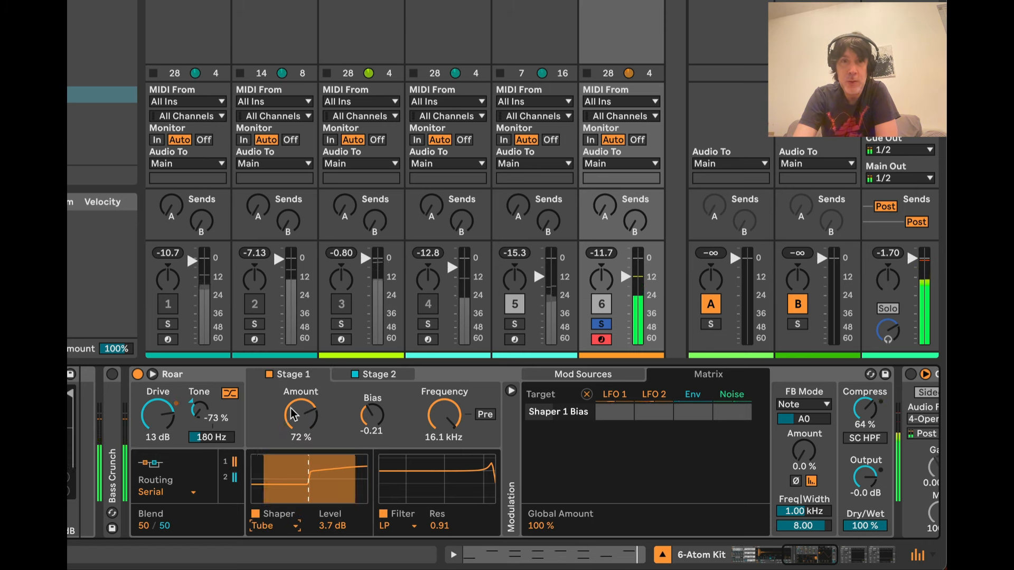
{"action": "left_click_drag", "start_coordinate": [291, 416], "coordinate": [299, 418]}
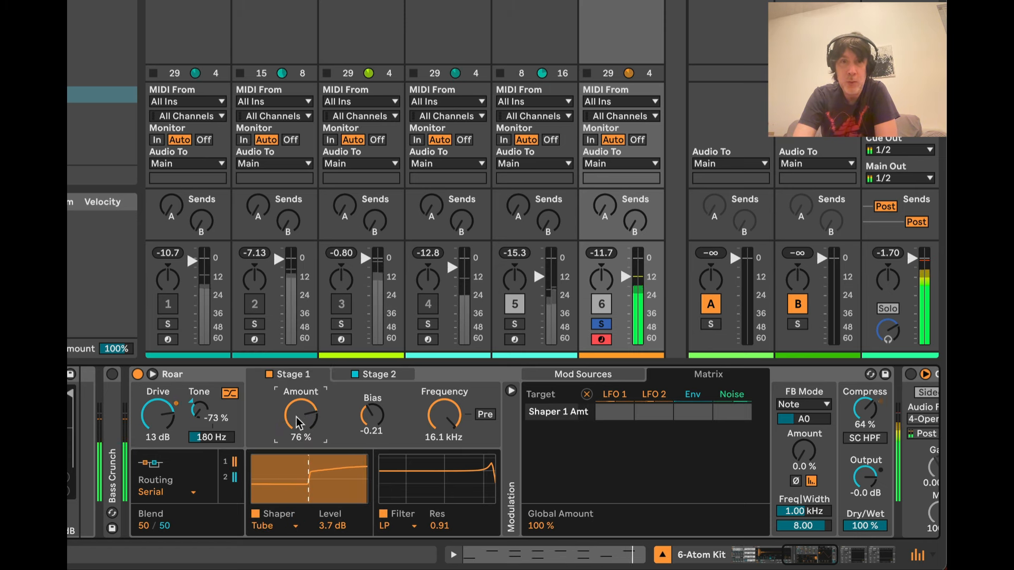
{"action": "left_click", "coordinate": [286, 527]}
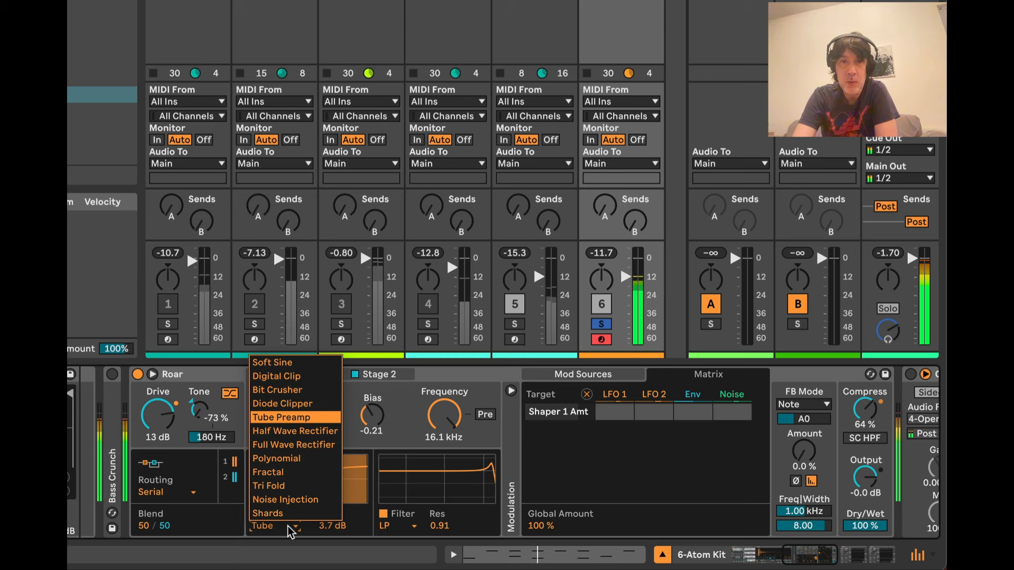
{"action": "left_click", "coordinate": [282, 404]}
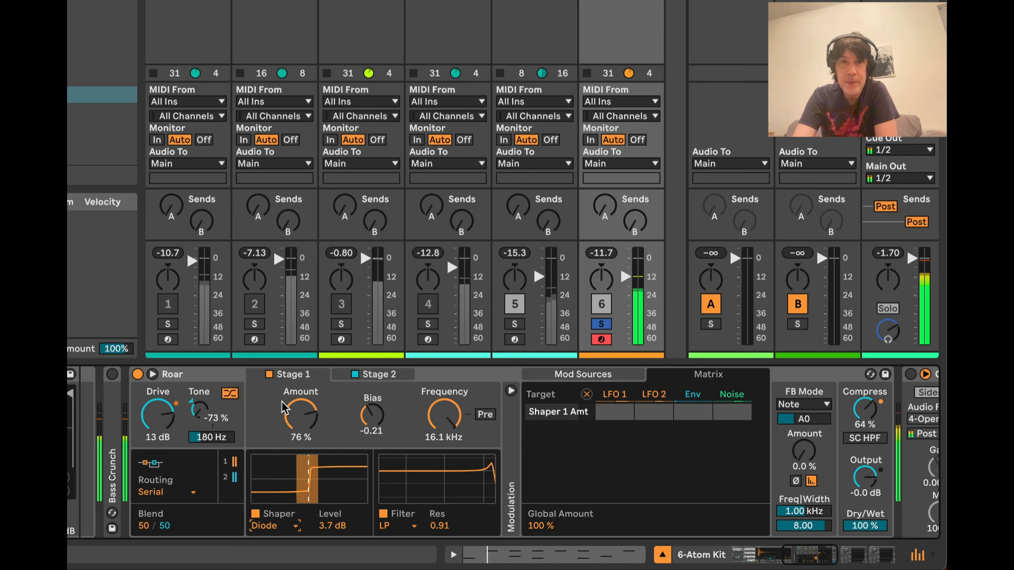
Switch Stage 1's shaper to Bit Crusher and set its Amount to 84%
{"action": "left_click", "coordinate": [278, 526]}
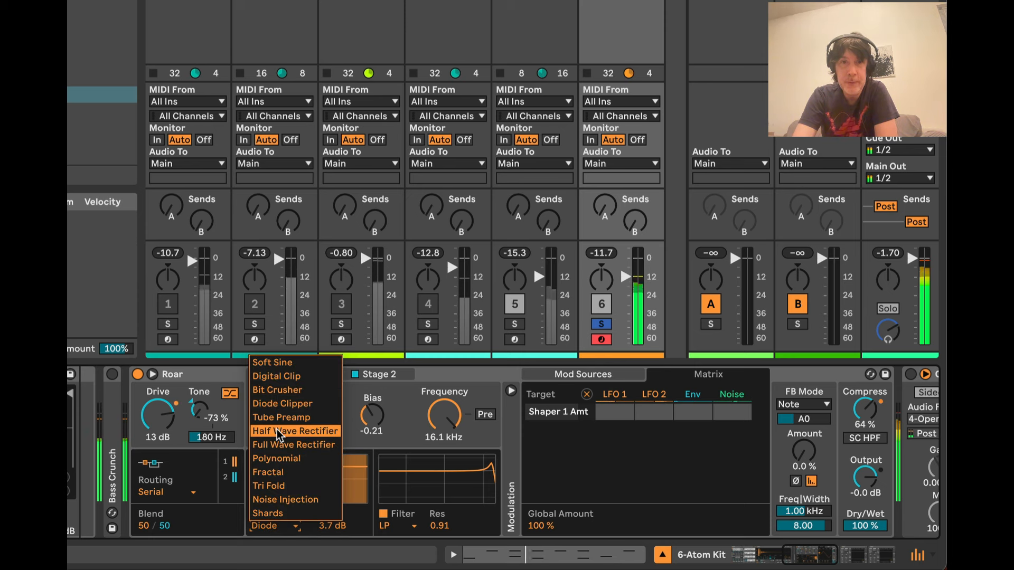
{"action": "left_click", "coordinate": [280, 390]}
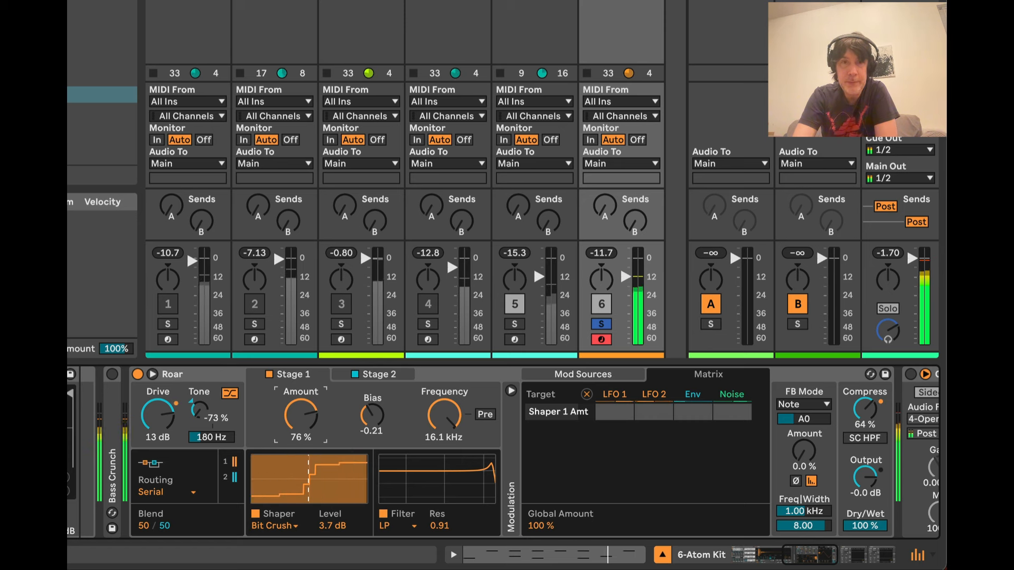
{"action": "left_click_drag", "start_coordinate": [296, 410], "coordinate": [296, 409]}
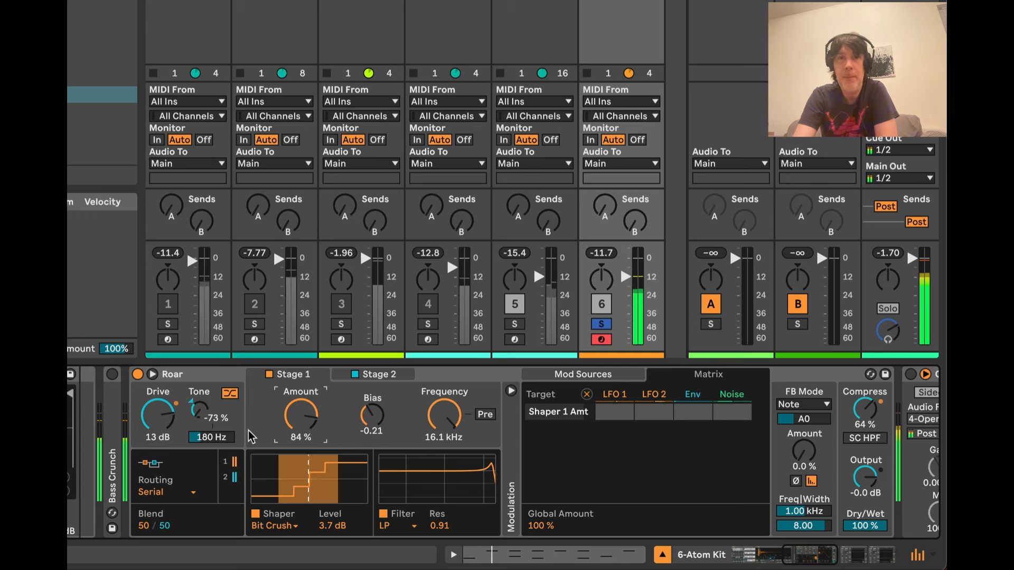
Set Roar's Tone to 32% and Drive to 11 dB, and stop playback
{"action": "left_click", "coordinate": [199, 410]}
{"action": "left_click_drag", "start_coordinate": [199, 410], "coordinate": [157, 414]}
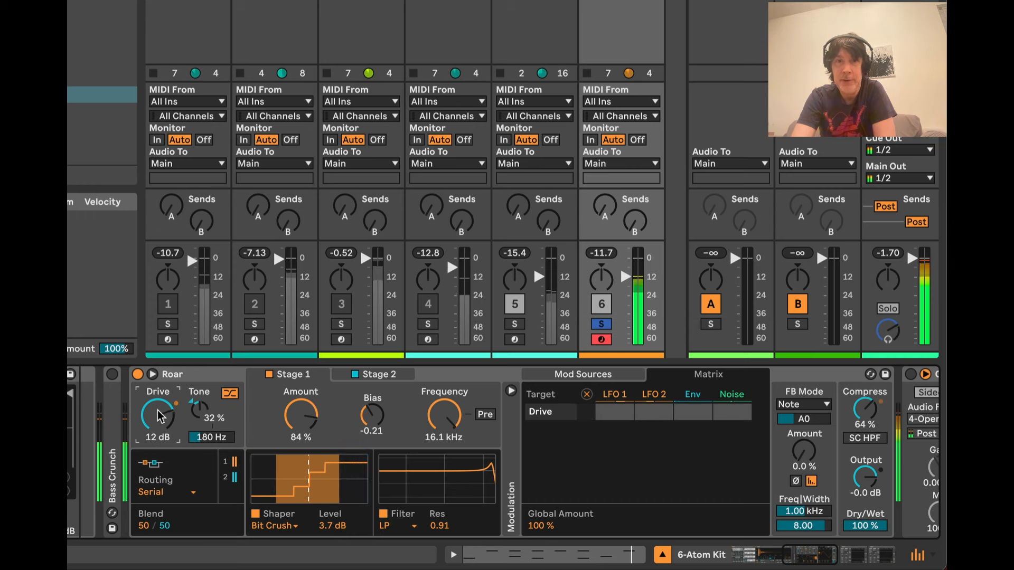
{"action": "key", "text": "space"}
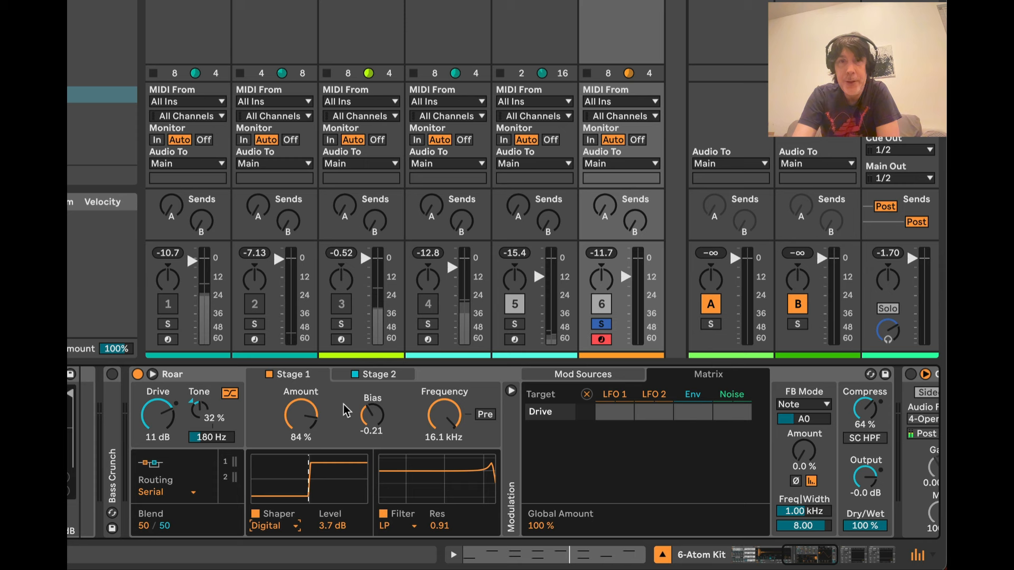
While playing the track, switch Stage 1's shaper to Soft Sine and set Roar's Tone to -22%
{"action": "key", "text": "space"}
{"action": "left_click", "coordinate": [306, 417]}
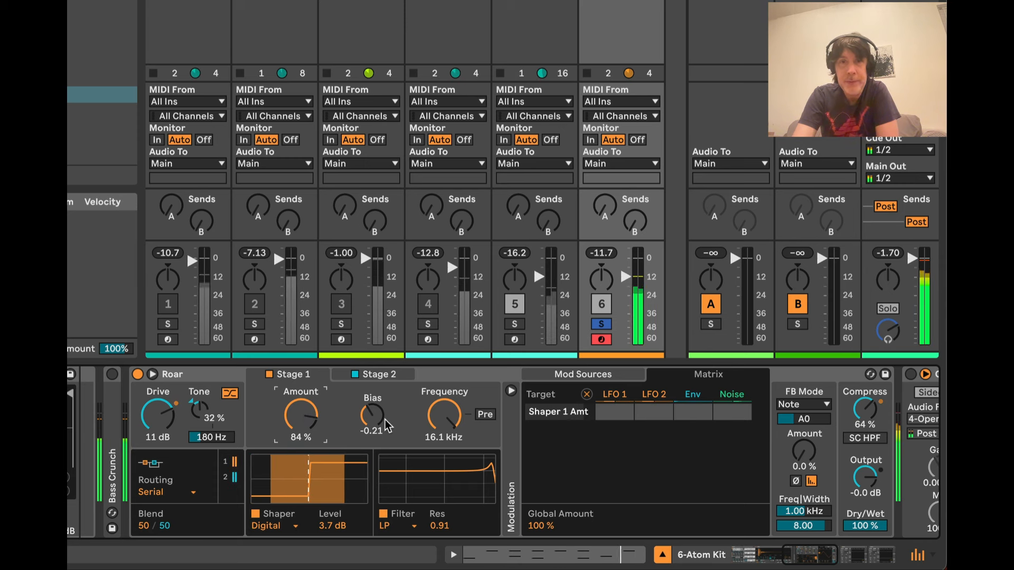
{"action": "left_click", "coordinate": [281, 526]}
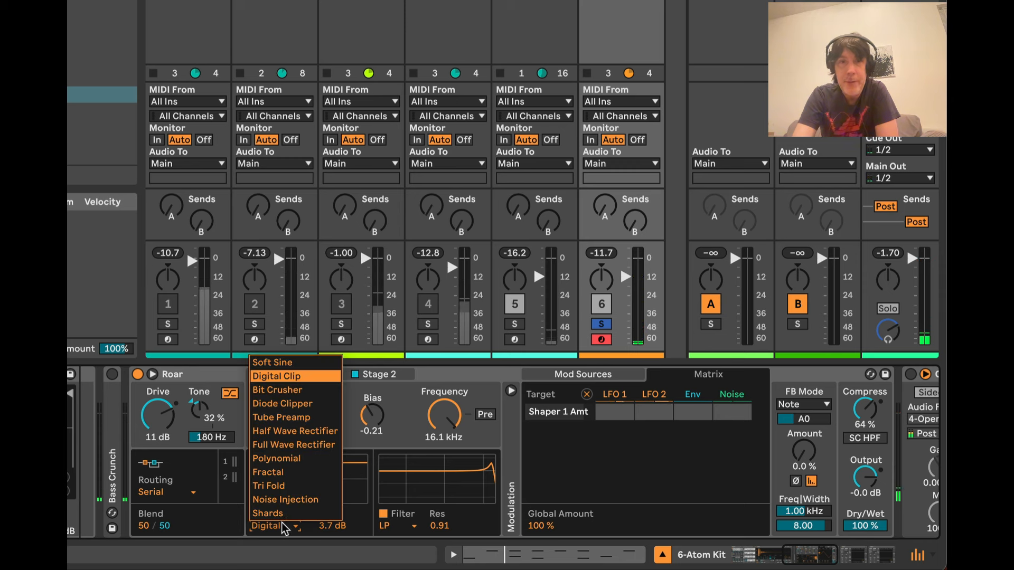
{"action": "left_click", "coordinate": [277, 361]}
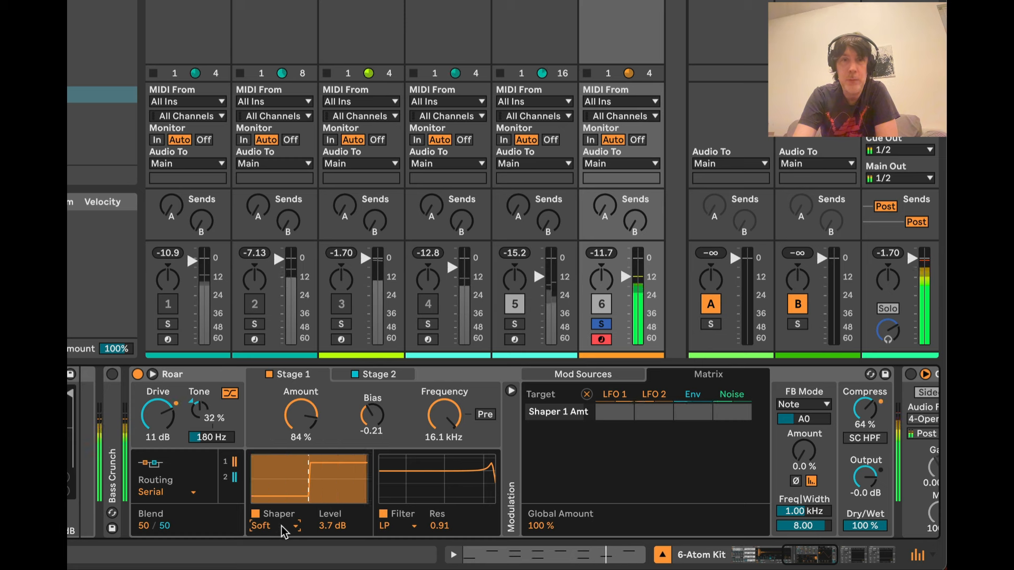
{"action": "left_click", "coordinate": [204, 414]}
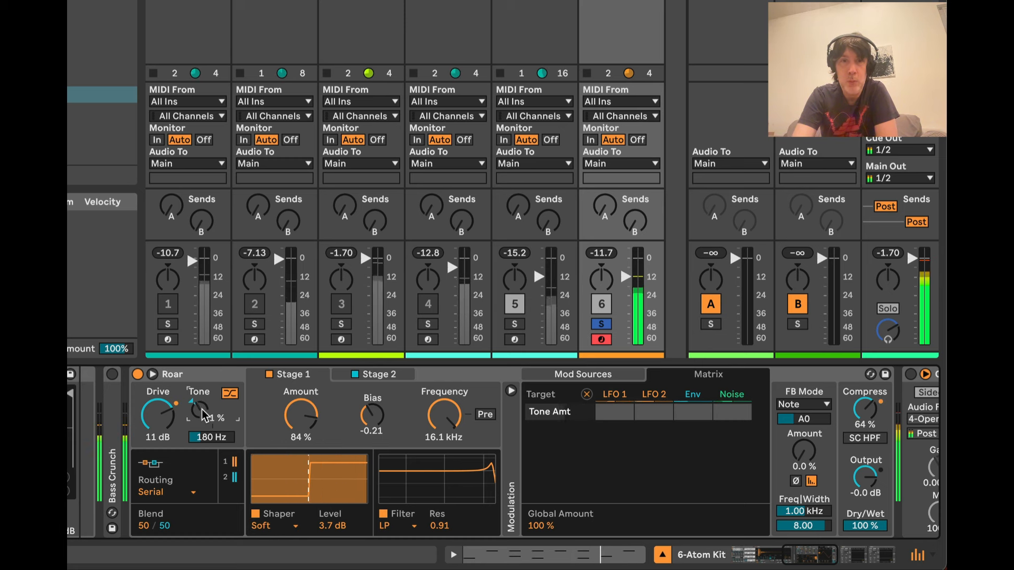
{"action": "mouse_move", "coordinate": [204, 414]}
{"action": "left_mouse_down"}
{"action": "mouse_move", "coordinate": [204, 426]}
{"action": "mouse_move", "coordinate": [204, 413]}
{"action": "left_mouse_up"}
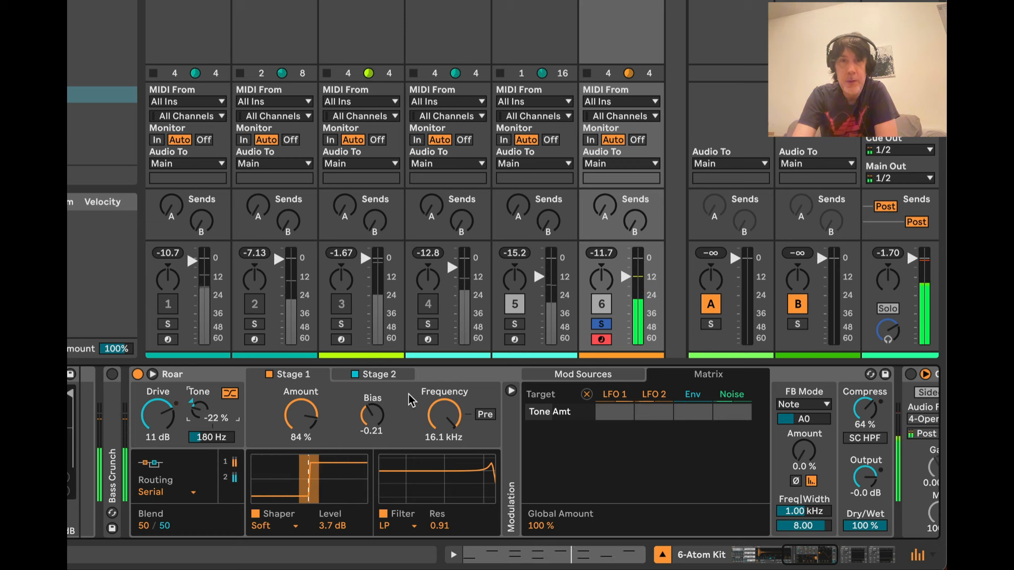
Set Stage 2's shaper to Fractal and audition it with Amount at 67% and Bias at 0.05
{"action": "left_click", "coordinate": [376, 376]}
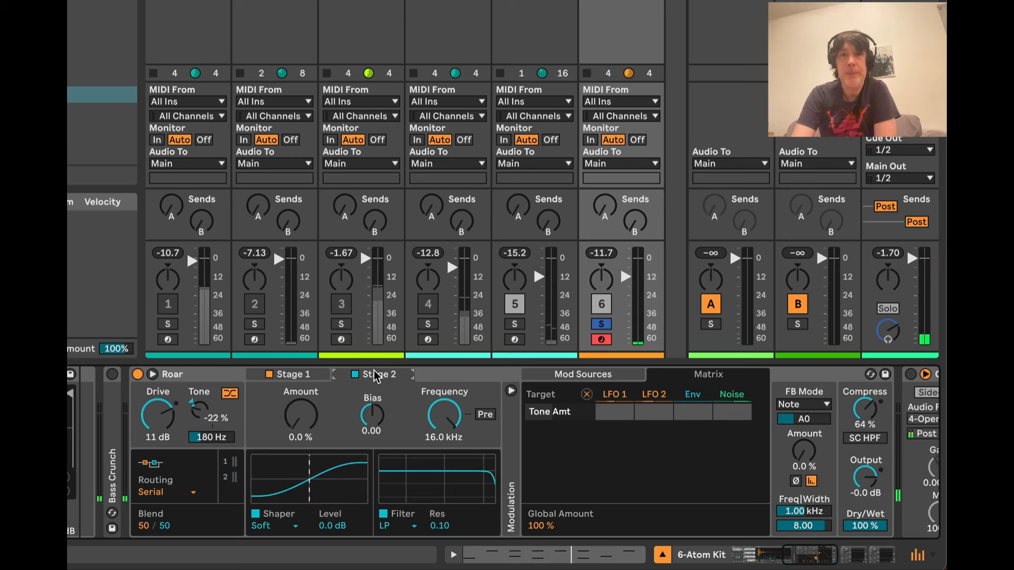
{"action": "left_click", "coordinate": [299, 376]}
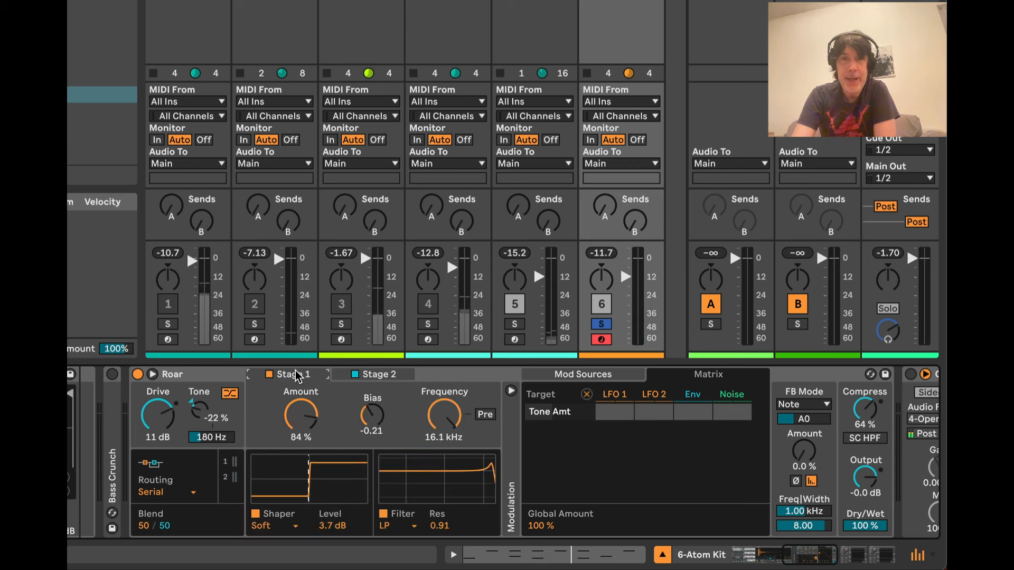
{"action": "left_click", "coordinate": [389, 378]}
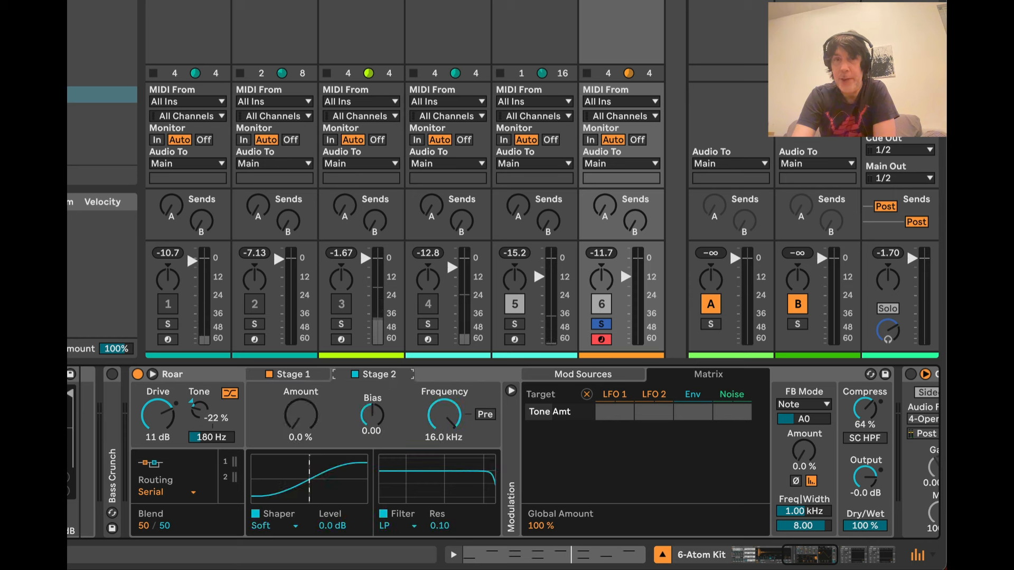
{"action": "left_click", "coordinate": [283, 526]}
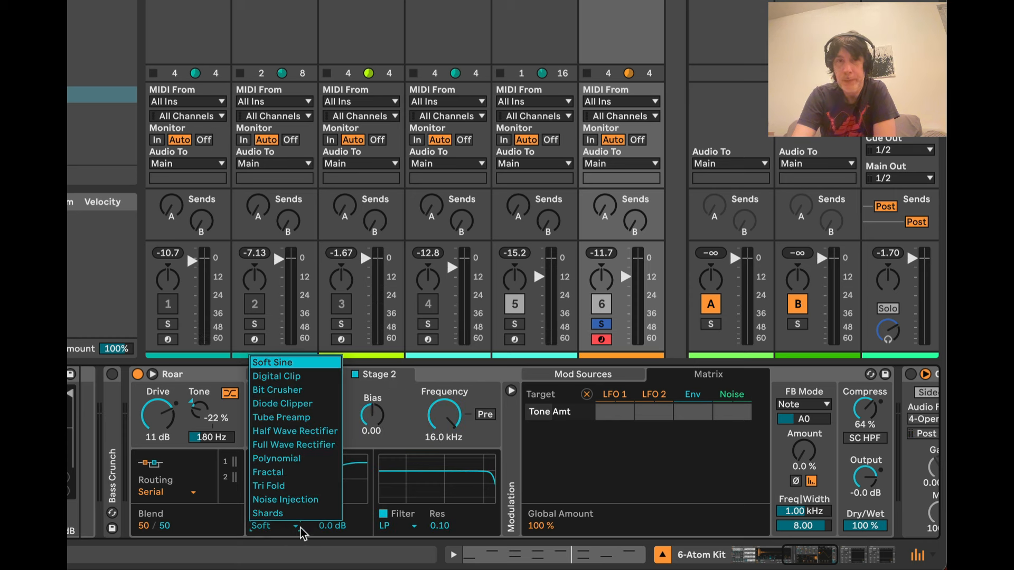
{"action": "left_click", "coordinate": [290, 473]}
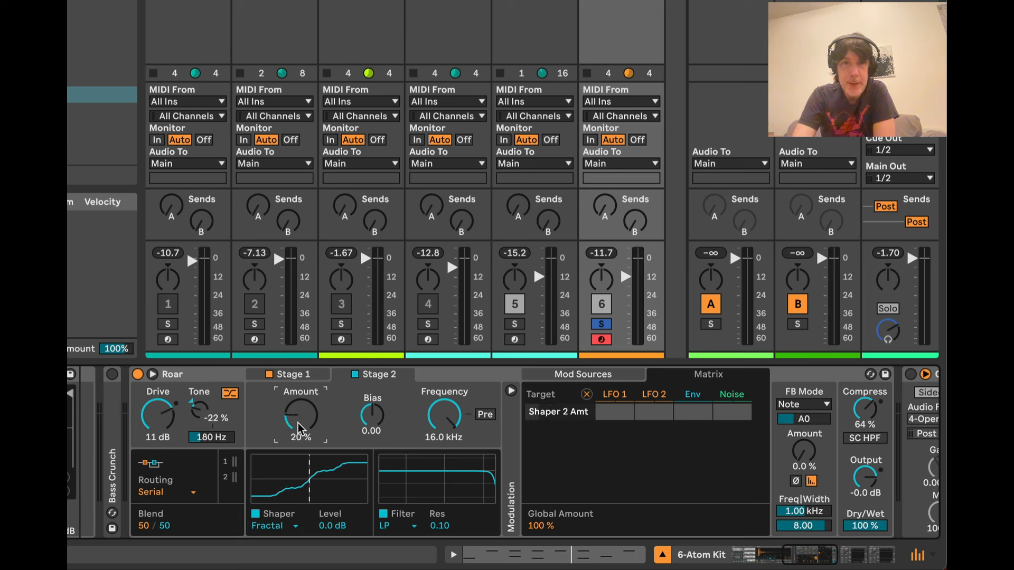
{"action": "left_click_drag", "start_coordinate": [298, 422], "coordinate": [298, 421]}
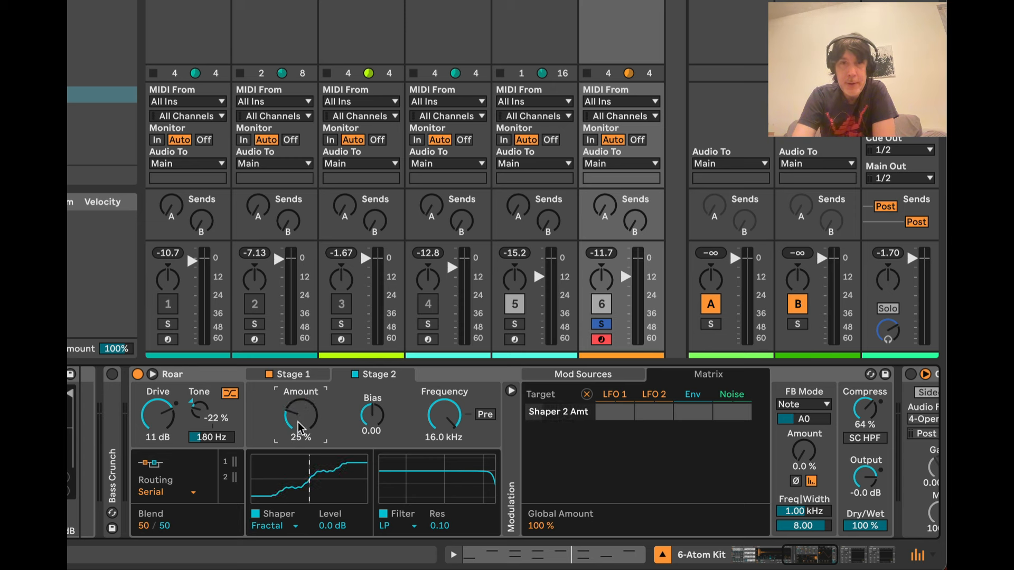
{"action": "key", "text": "space"}
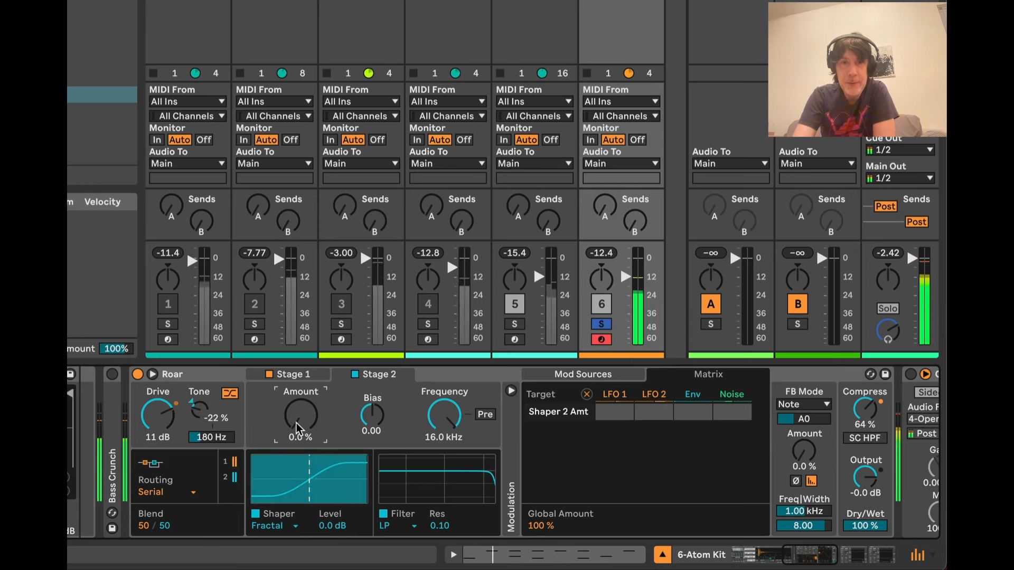
{"action": "left_click_drag", "start_coordinate": [297, 427], "coordinate": [298, 427]}
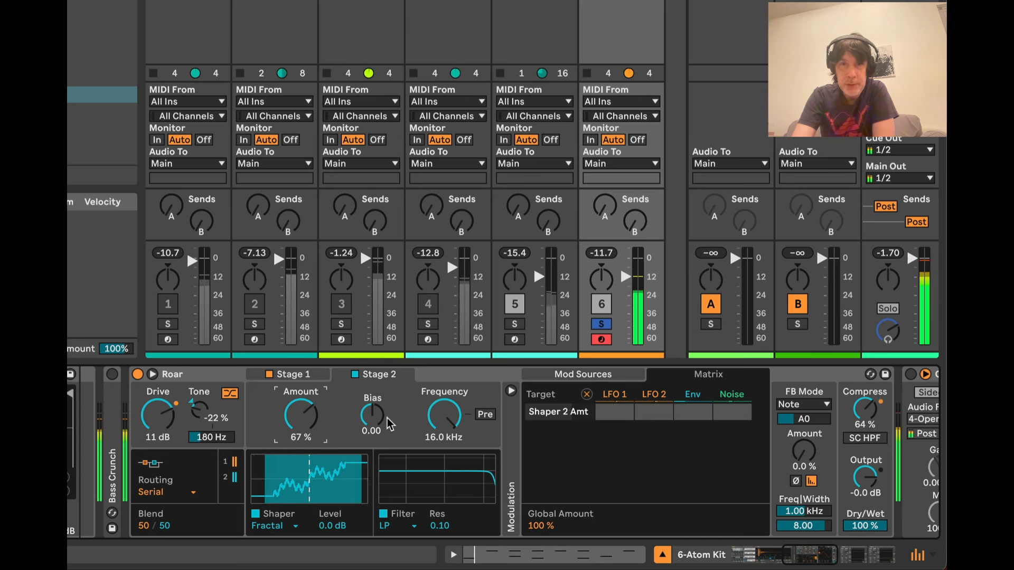
{"action": "left_click_drag", "start_coordinate": [371, 419], "coordinate": [369, 420]}
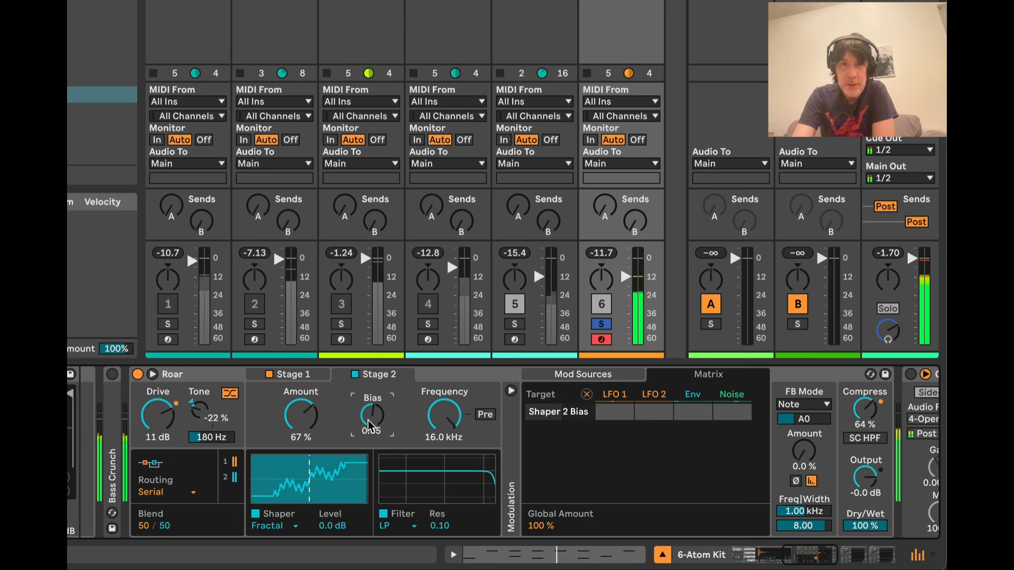
Switch Stage 2's shaper to Bit Crusher and audition it with Amount at 70% and Bias at -0.32
{"action": "left_click", "coordinate": [274, 526]}
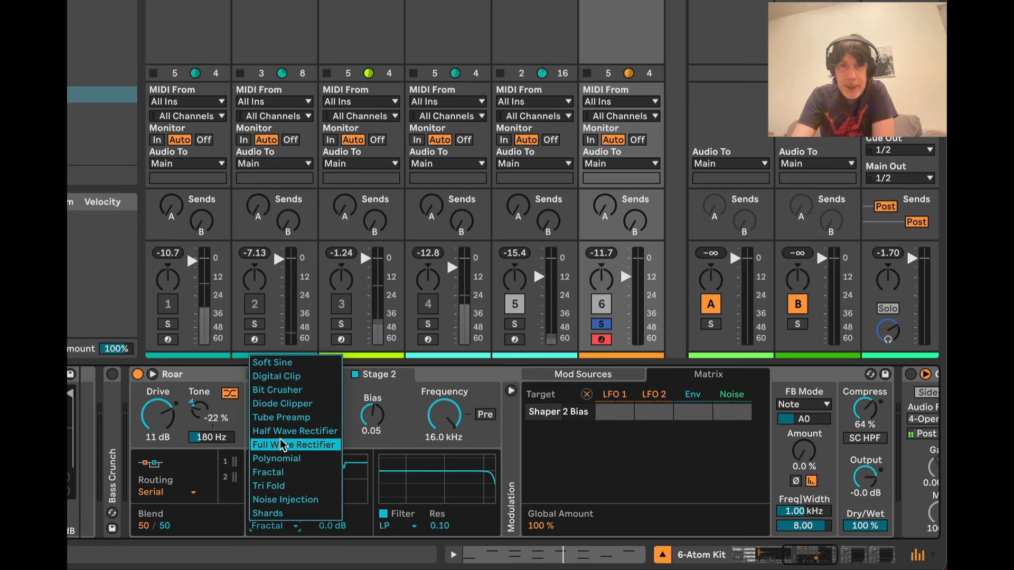
{"action": "left_click", "coordinate": [280, 390]}
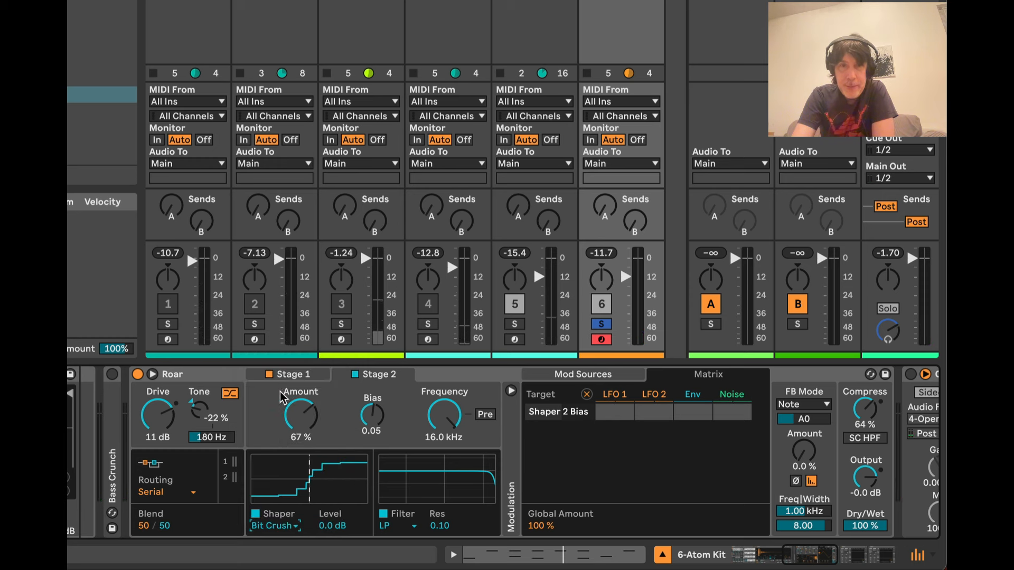
{"action": "key", "text": "space"}
{"action": "left_click_drag", "start_coordinate": [302, 408], "coordinate": [305, 416]}
{"action": "left_click_drag", "start_coordinate": [376, 417], "coordinate": [376, 415]}
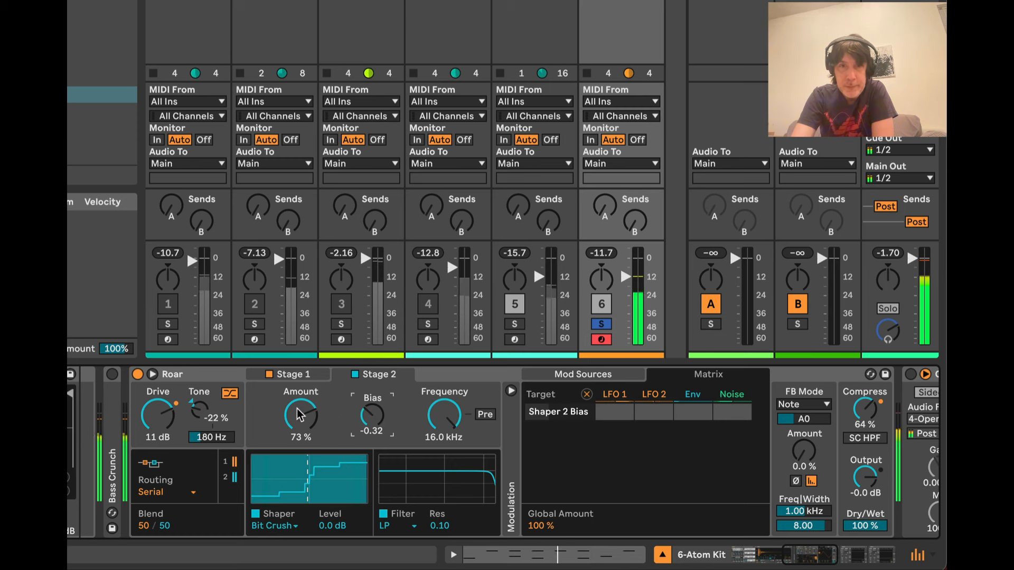
{"action": "left_click_drag", "start_coordinate": [299, 415], "coordinate": [299, 417]}
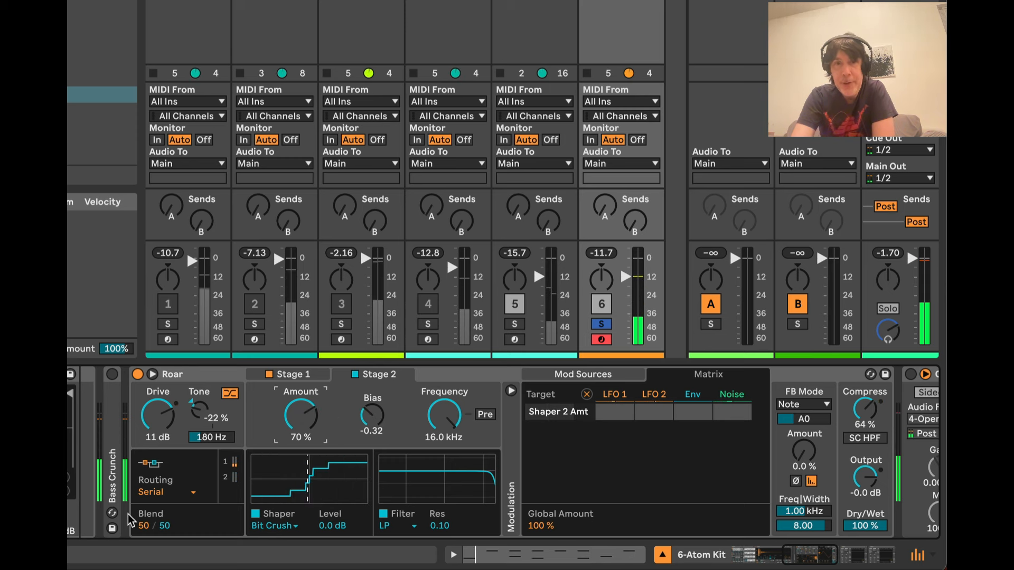
Change Roar's routing to Parallel, then set Stage 2's Amount to 89% and reset its Bias to 0.00
{"action": "left_click", "coordinate": [157, 495]}
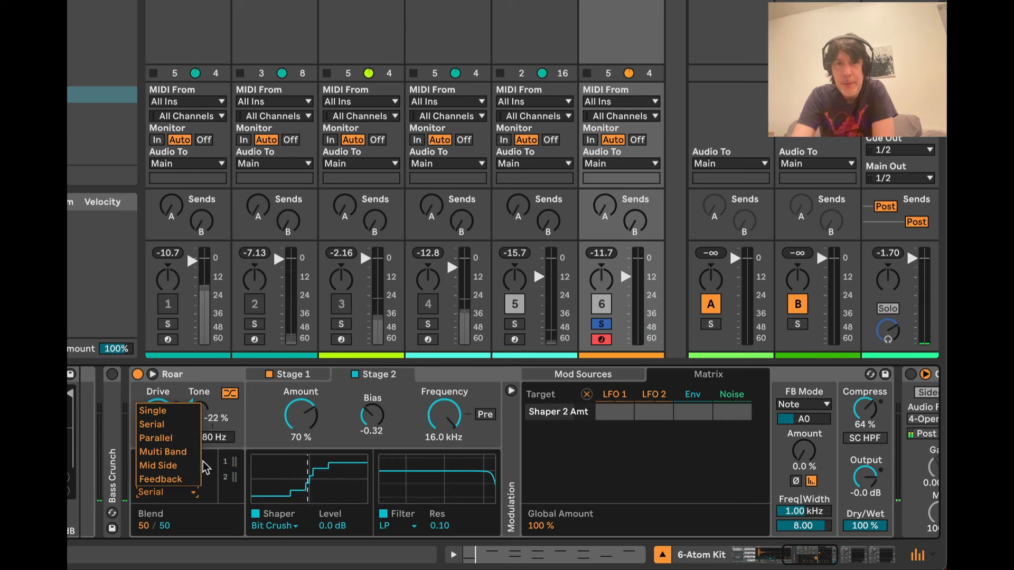
{"action": "left_click", "coordinate": [182, 437]}
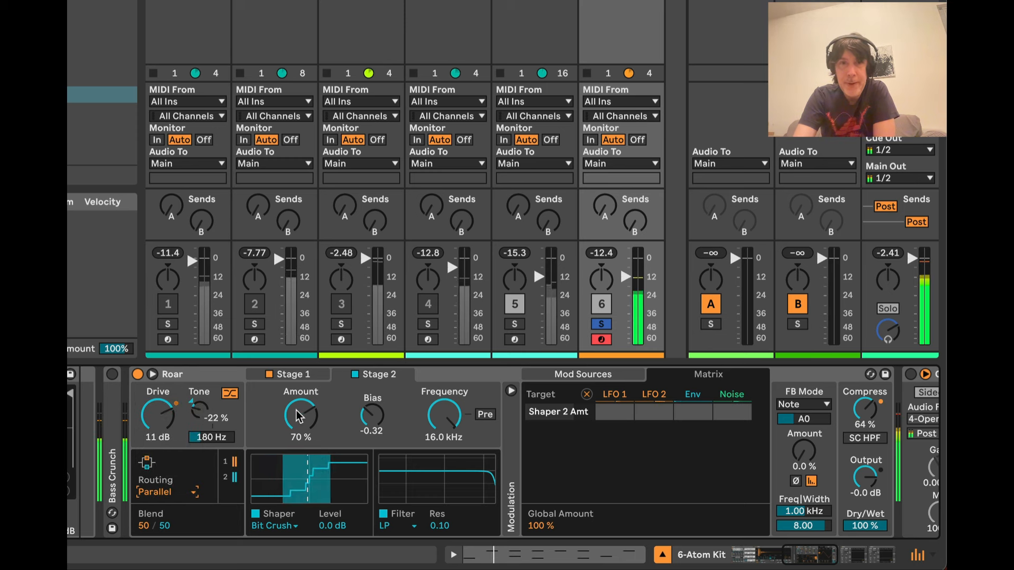
{"action": "mouse_move", "coordinate": [302, 413]}
{"action": "left_mouse_down"}
{"action": "mouse_move", "coordinate": [303, 401]}
{"action": "mouse_move", "coordinate": [303, 415]}
{"action": "left_mouse_up"}
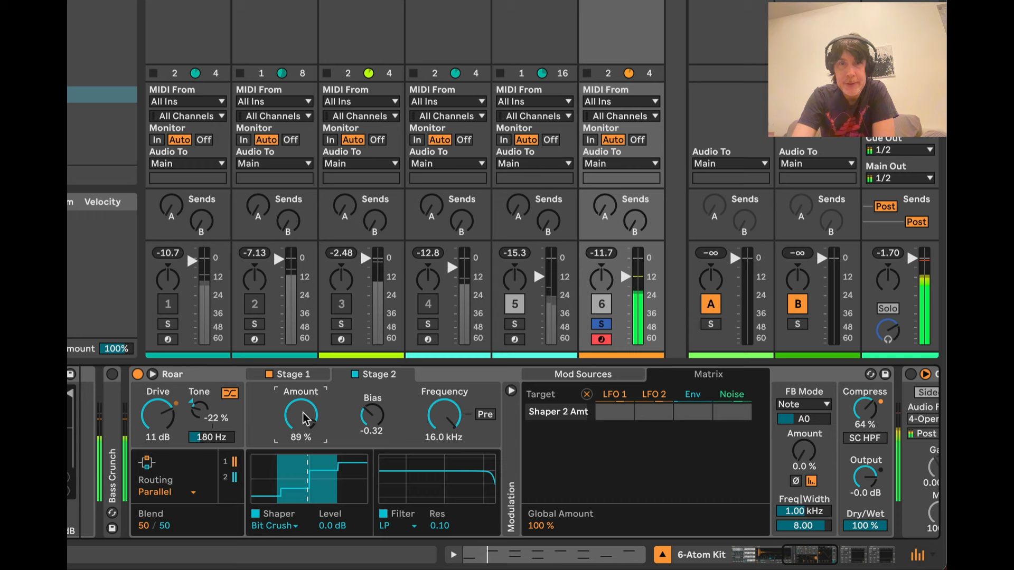
{"action": "left_click_drag", "start_coordinate": [367, 413], "coordinate": [372, 403]}
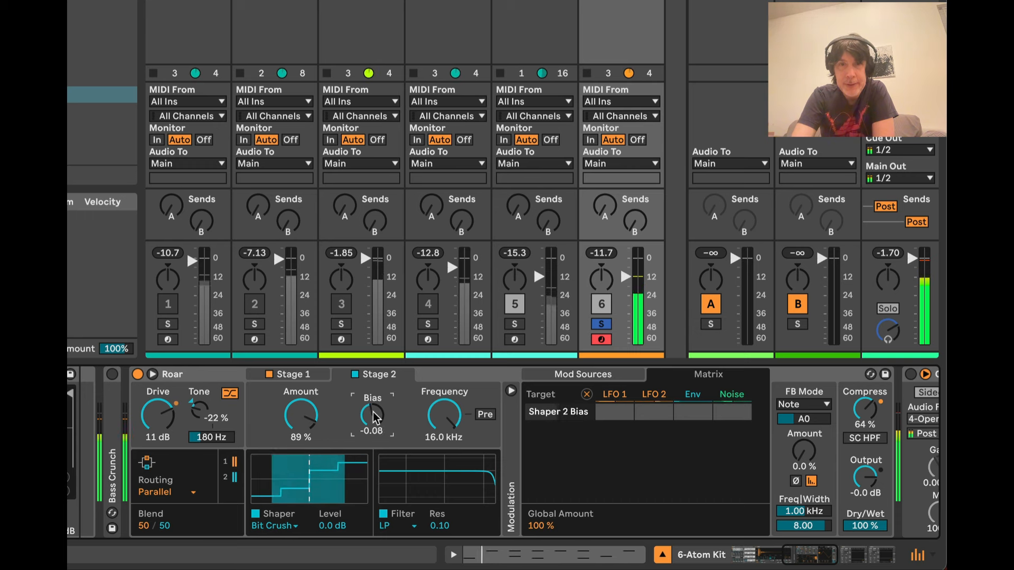
{"action": "double_click", "coordinate": [373, 413]}
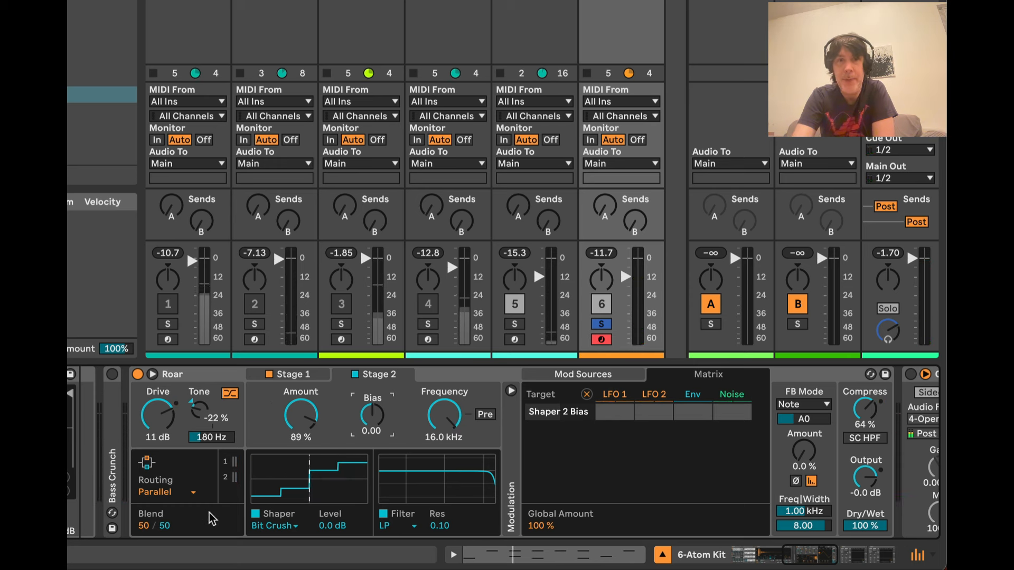
Shift the Blend to 7/93 and set Tone to 30%, comparing the sound with the tone compensation switched off and on
{"action": "left_click_drag", "start_coordinate": [161, 525], "coordinate": [161, 530]}
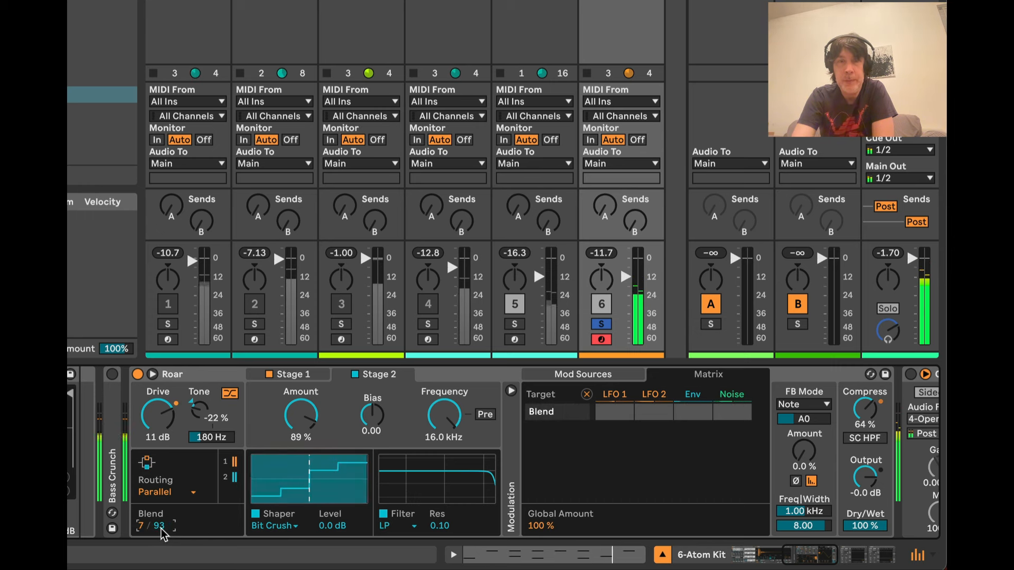
{"action": "left_click", "coordinate": [201, 410]}
{"action": "left_click_drag", "start_coordinate": [201, 411], "coordinate": [202, 422]}
{"action": "left_click", "coordinate": [230, 394]}
{"action": "left_click", "coordinate": [229, 396]}
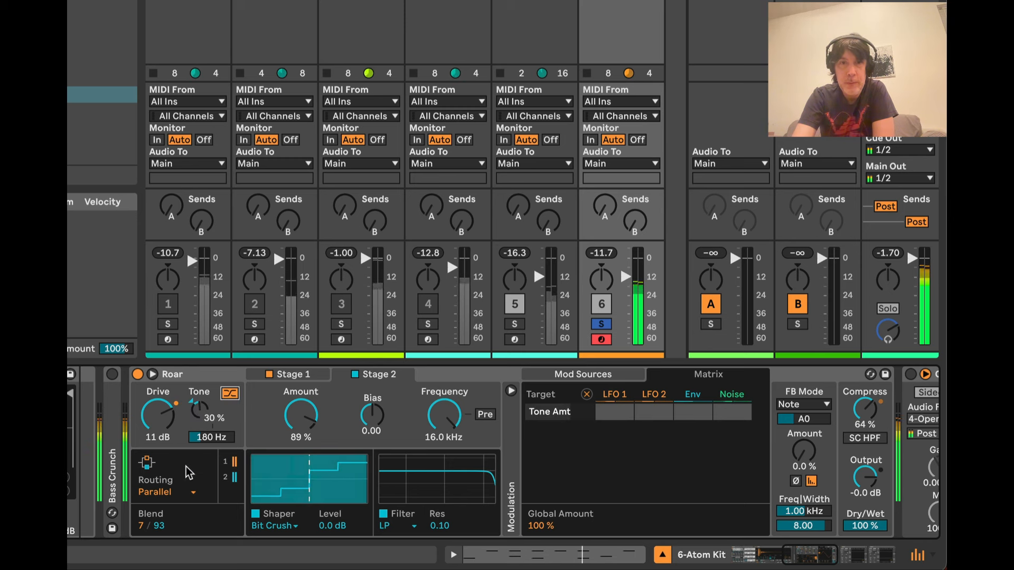
Set the Blend to 46/54 and modulate it with LFO 1 at an amount of 52 during playback
{"action": "left_click", "coordinate": [159, 525]}
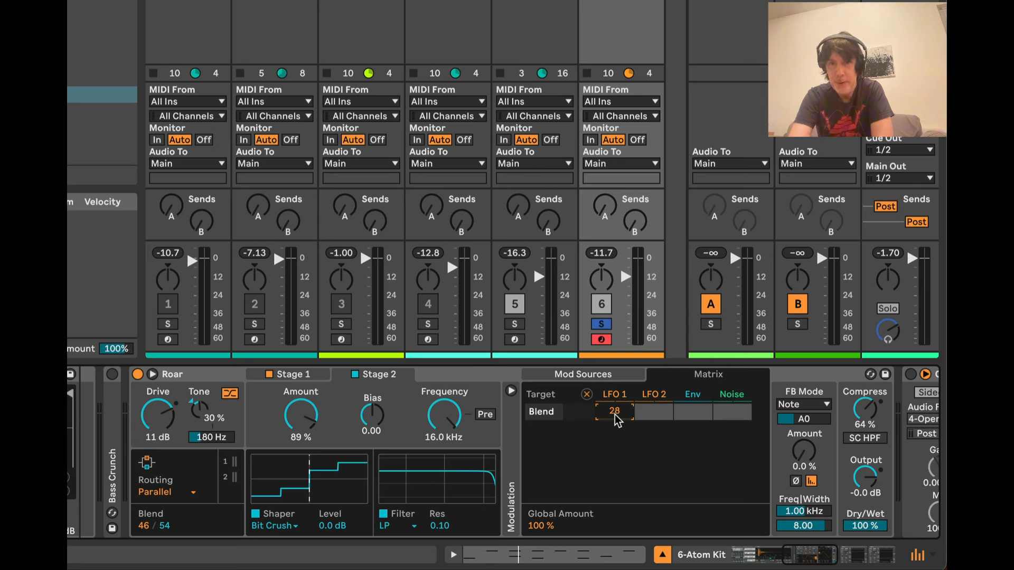
{"action": "key", "text": "space"}
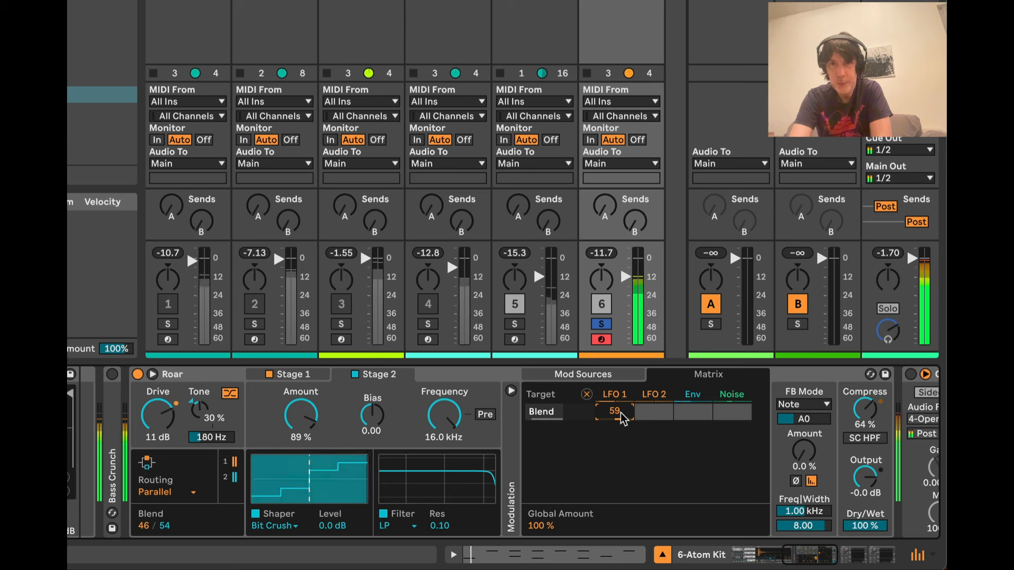
{"action": "left_click_drag", "start_coordinate": [618, 420], "coordinate": [621, 416]}
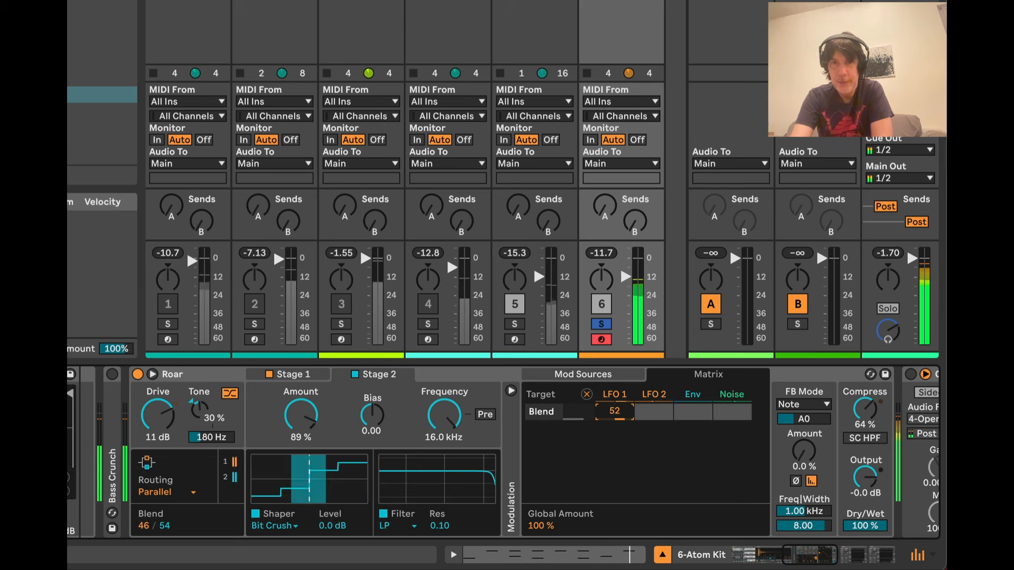
Configure the Noise modulation source as Brown in Free mode at a rate of 0.37 Hz and play the track
{"action": "left_click", "coordinate": [734, 396]}
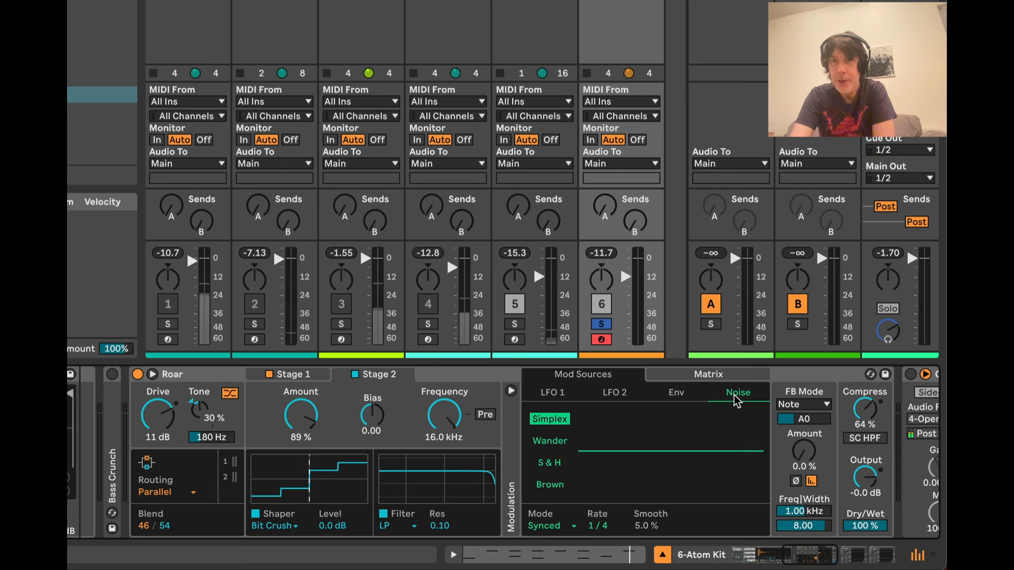
{"action": "left_click", "coordinate": [557, 487]}
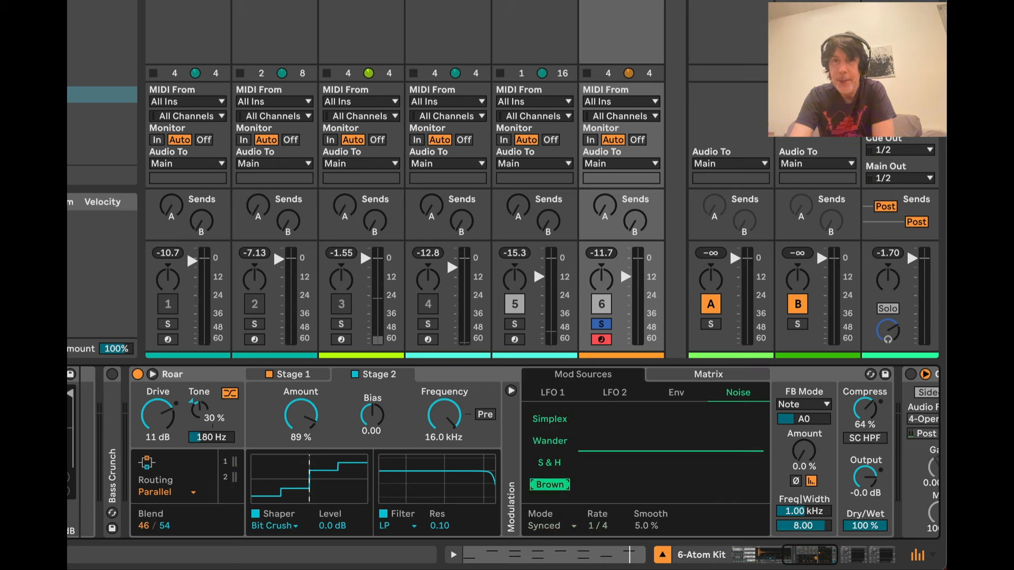
{"action": "left_click", "coordinate": [556, 532]}
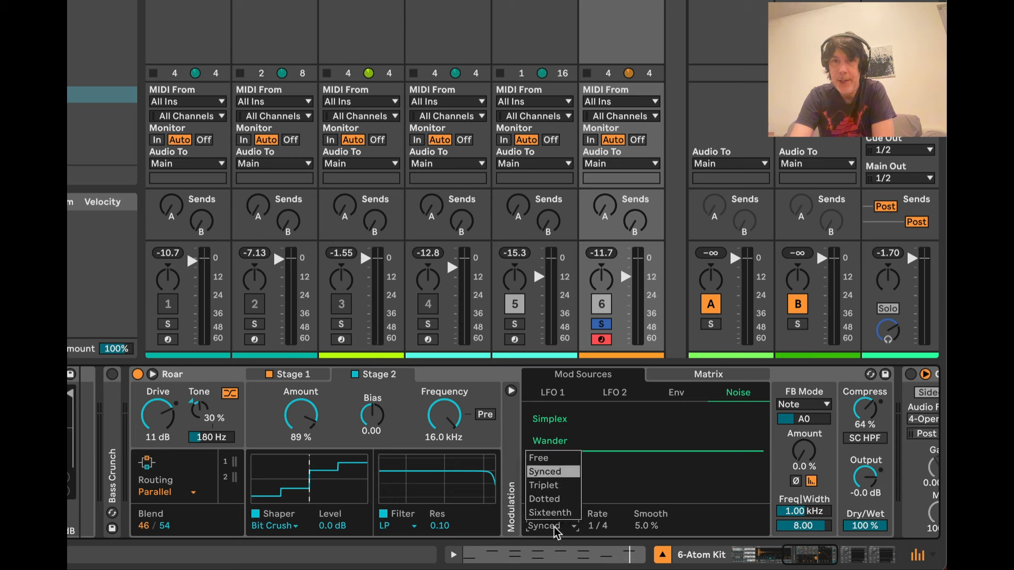
{"action": "left_click", "coordinate": [534, 463]}
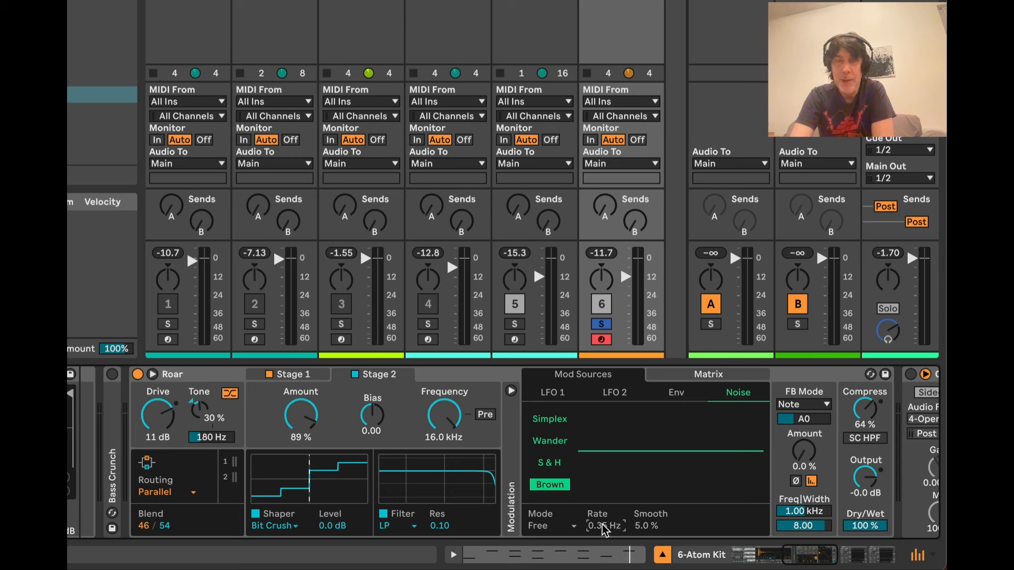
{"action": "key", "text": "space"}
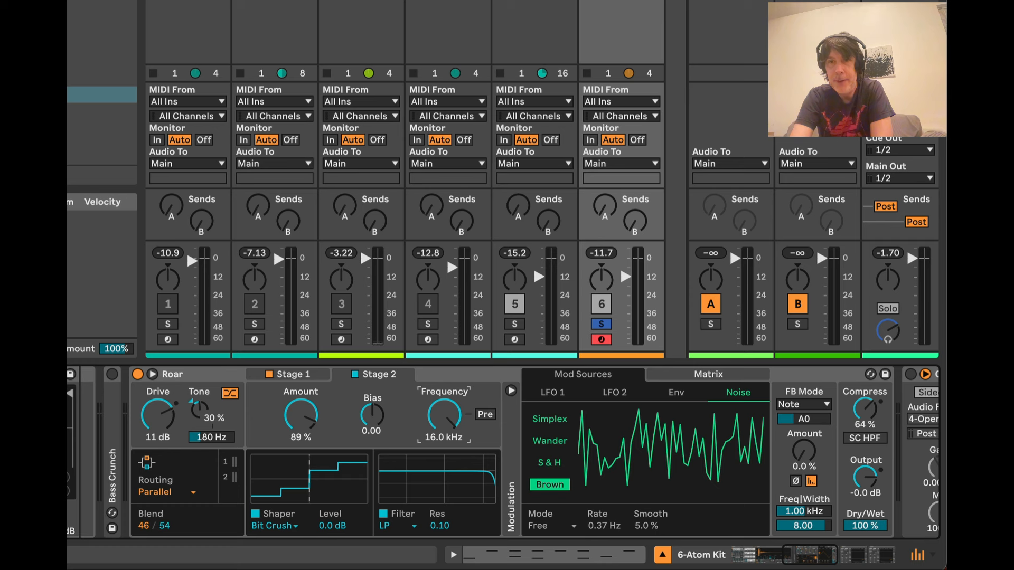
Modulate Stage 2's filter frequency with Noise at an amount of -83 in the modulation matrix
{"action": "left_click", "coordinate": [708, 374]}
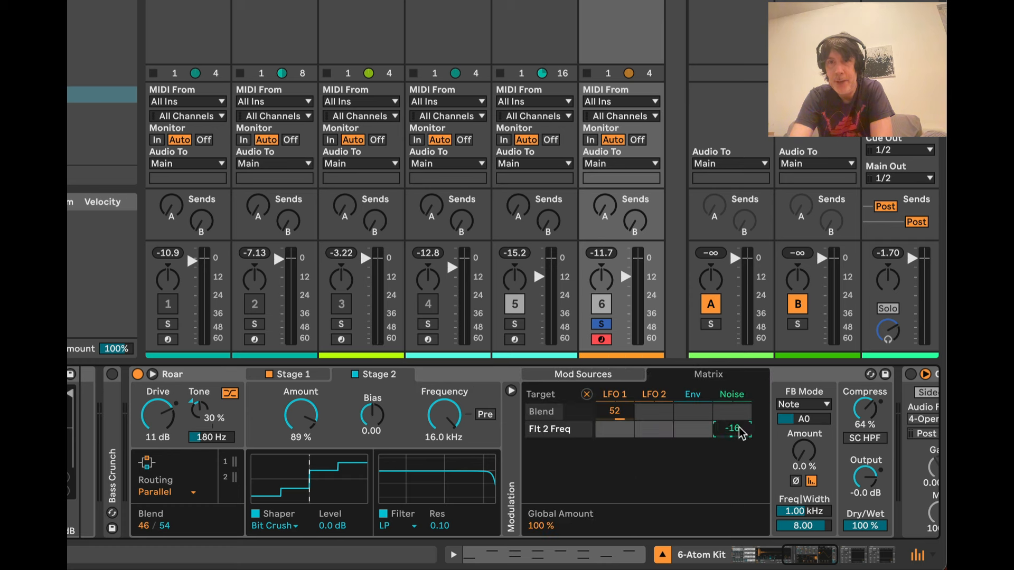
{"action": "left_click_drag", "start_coordinate": [741, 433], "coordinate": [742, 430]}
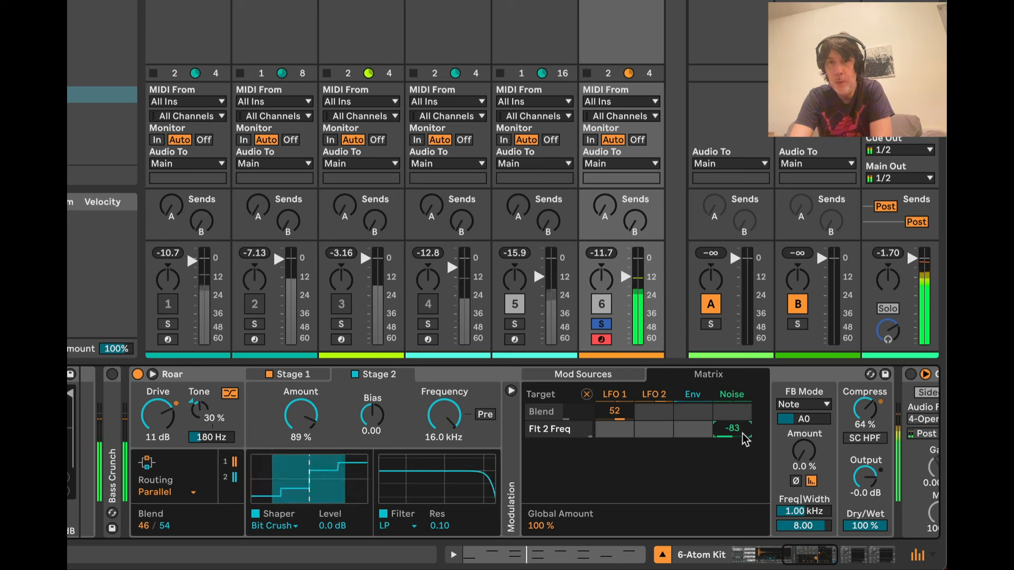
Set the Blend to 43/57 and the Noise modulation of Stage 2's filter frequency to 64
{"action": "left_click_drag", "start_coordinate": [167, 524], "coordinate": [166, 522]}
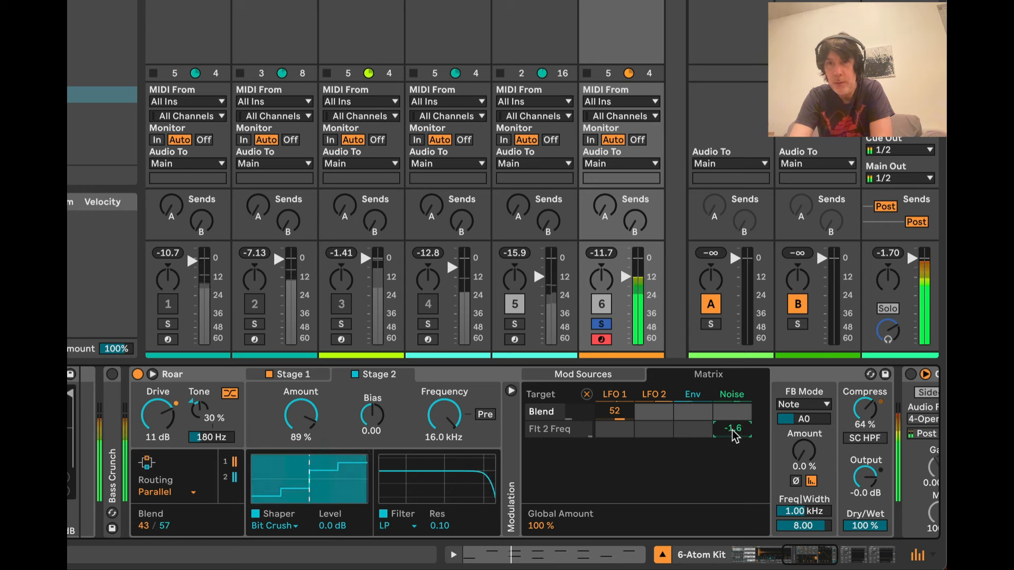
{"action": "left_click_drag", "start_coordinate": [731, 433], "coordinate": [733, 438]}
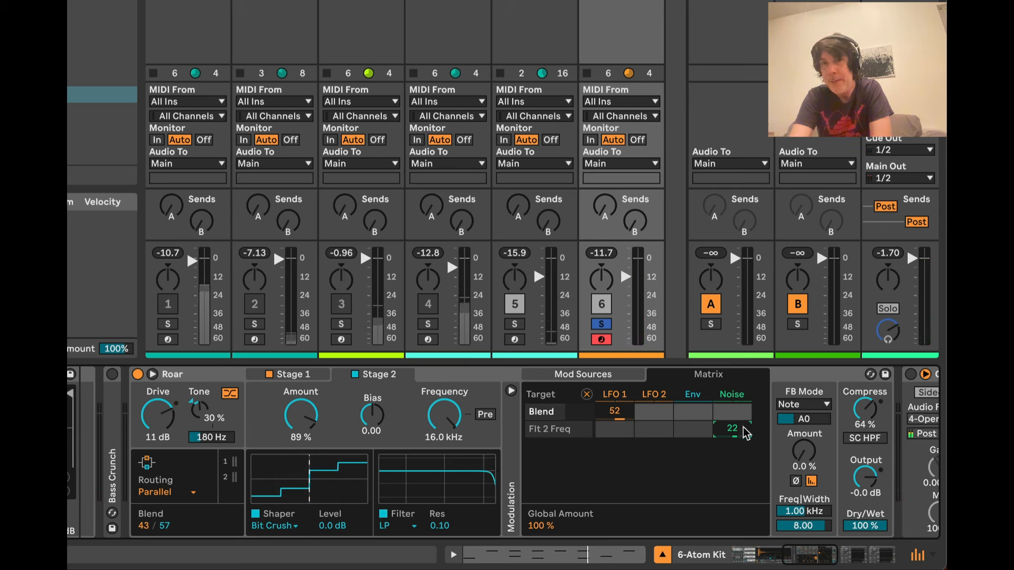
{"action": "left_click_drag", "start_coordinate": [740, 430], "coordinate": [739, 429]}
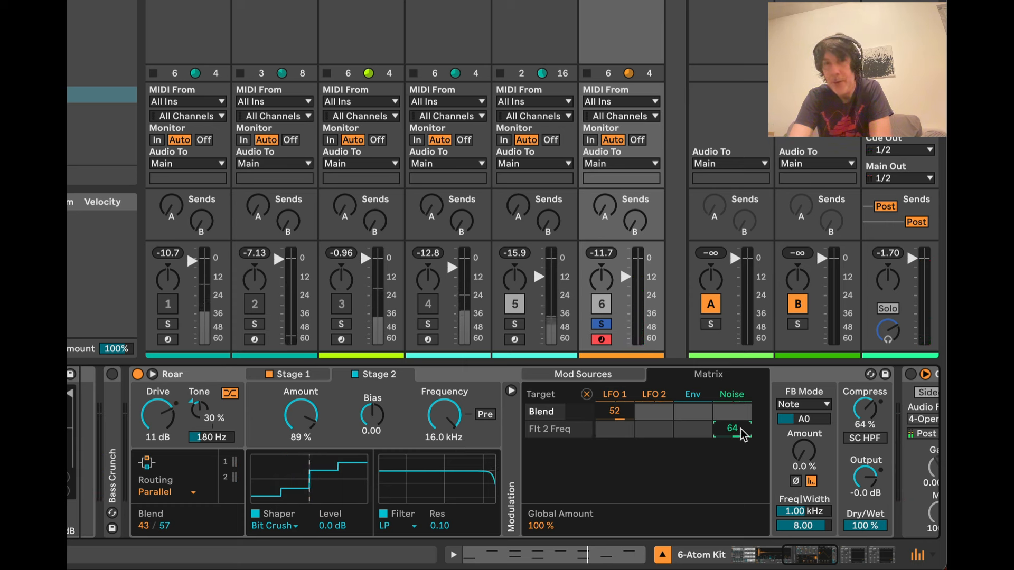
Lower Stage 2's filter frequency to 668 Hz and set its Noise modulation amount to 20 while the track plays
{"action": "mouse_move", "coordinate": [443, 420]}
{"action": "left_mouse_down"}
{"action": "mouse_move", "coordinate": [443, 449]}
{"action": "mouse_move", "coordinate": [441, 412]}
{"action": "left_mouse_up"}
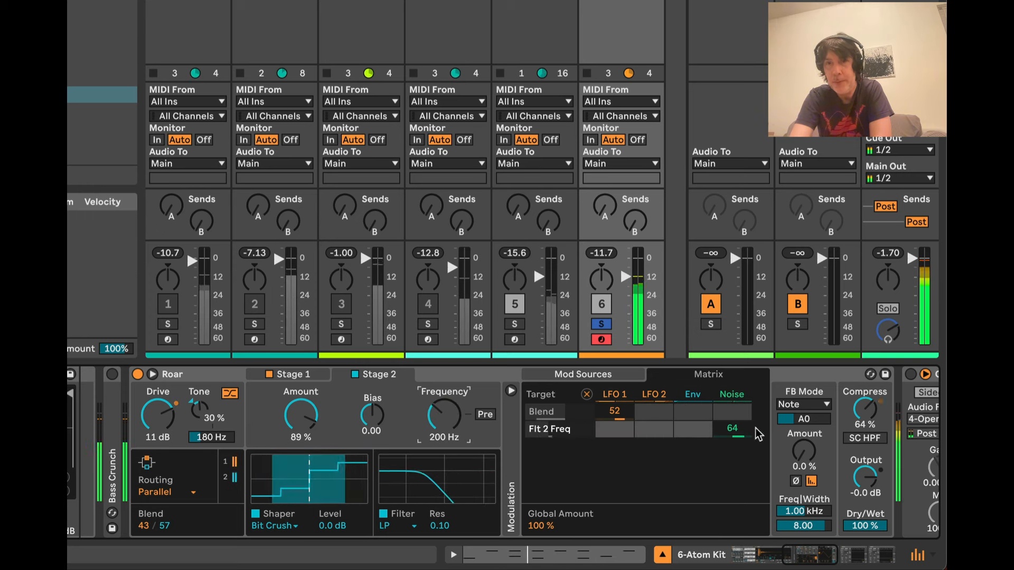
{"action": "mouse_move", "coordinate": [733, 430]}
{"action": "left_mouse_down"}
{"action": "mouse_move", "coordinate": [732, 415]}
{"action": "mouse_move", "coordinate": [734, 455]}
{"action": "mouse_move", "coordinate": [735, 439]}
{"action": "left_mouse_up"}
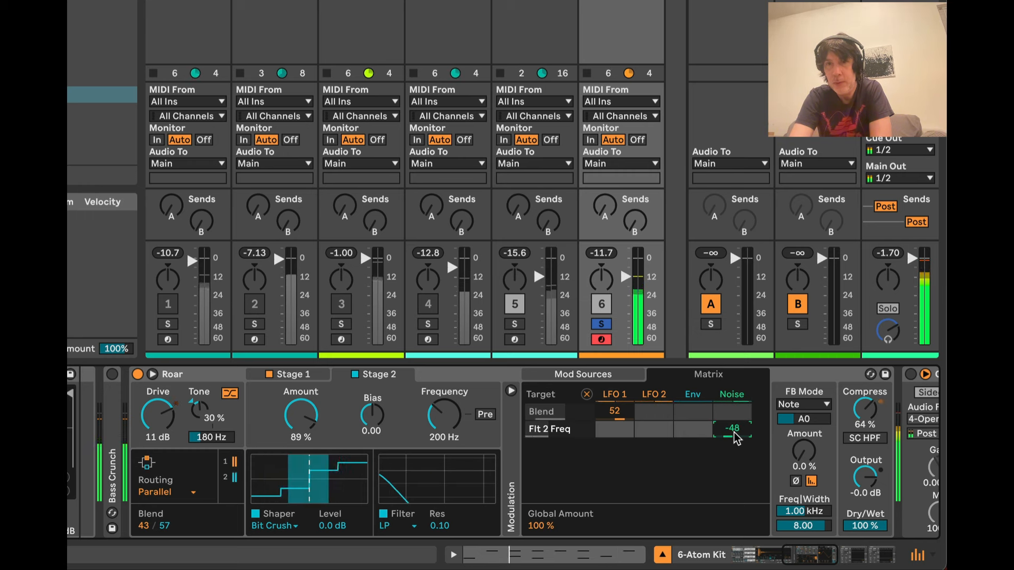
Audition the S & H and Wander noise types, then use Simplex for the Noise source at a rate of 1.09 Hz
{"action": "left_click", "coordinate": [732, 394]}
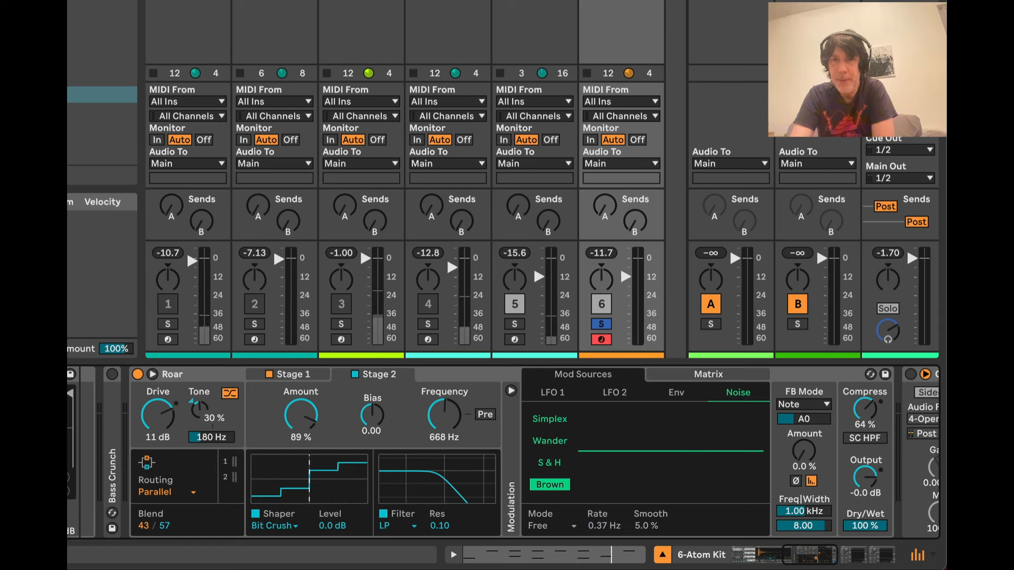
{"action": "left_click", "coordinate": [549, 463]}
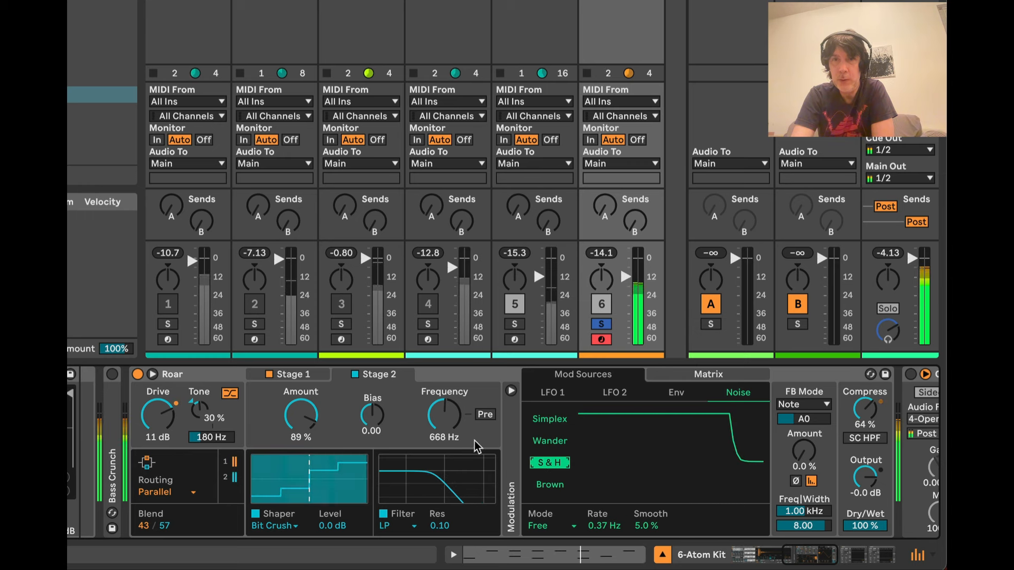
{"action": "left_click", "coordinate": [558, 442]}
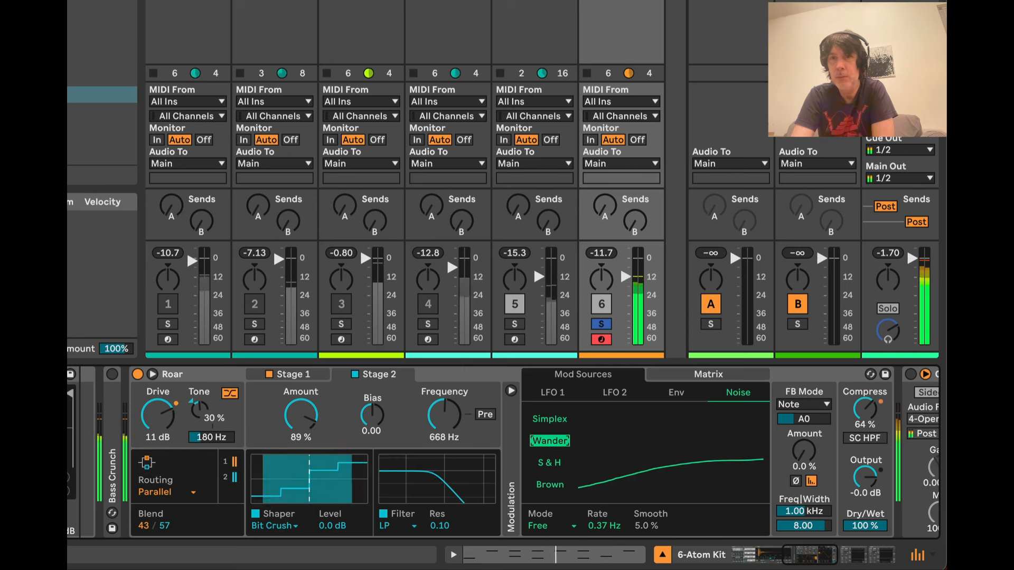
{"action": "left_click", "coordinate": [549, 421]}
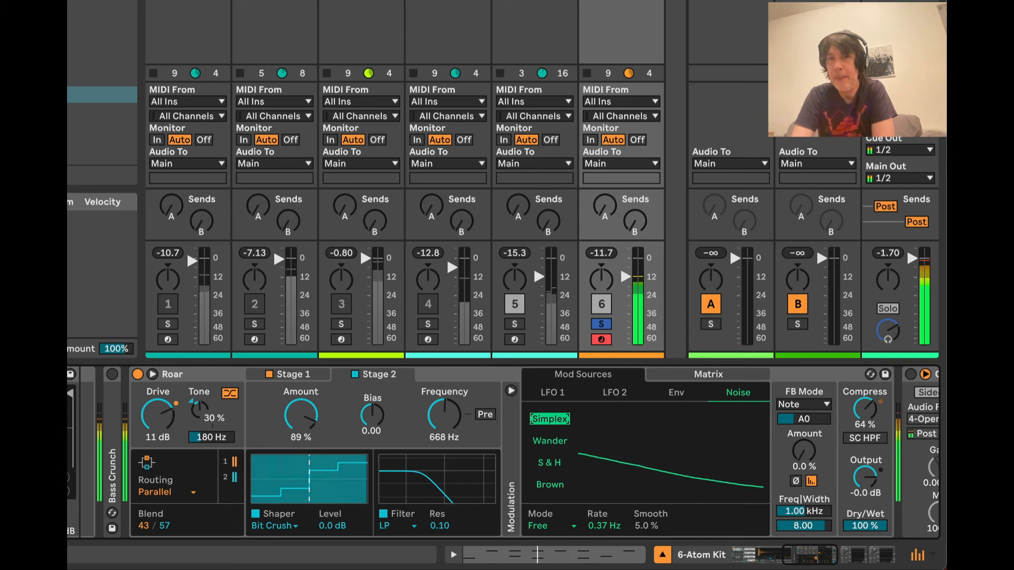
{"action": "left_click_drag", "start_coordinate": [601, 526], "coordinate": [601, 508]}
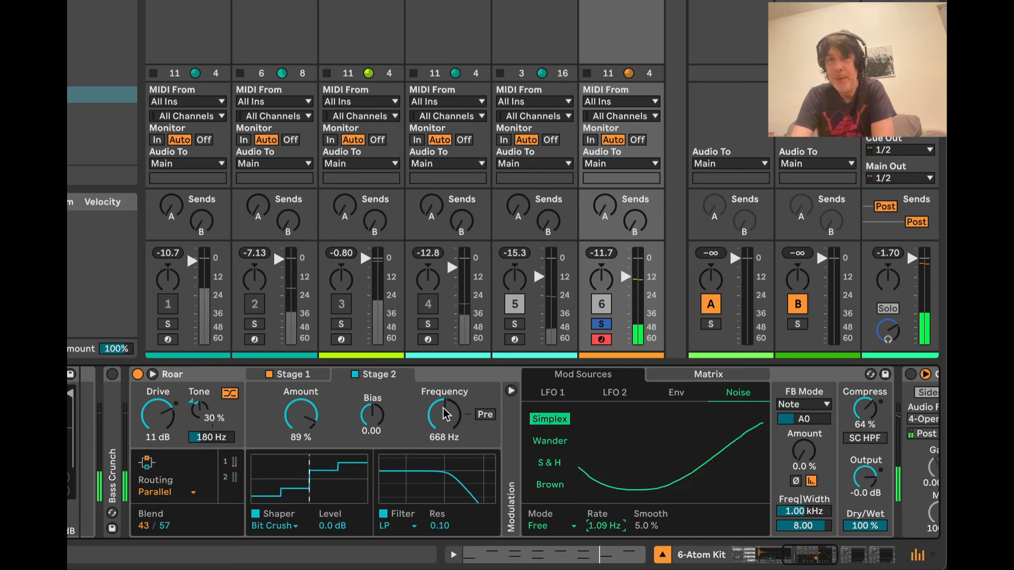
Modulate Stage 1's shaper amount with the envelope follower, trying different depths during playback and leaving it at 55
{"action": "left_click", "coordinate": [293, 373]}
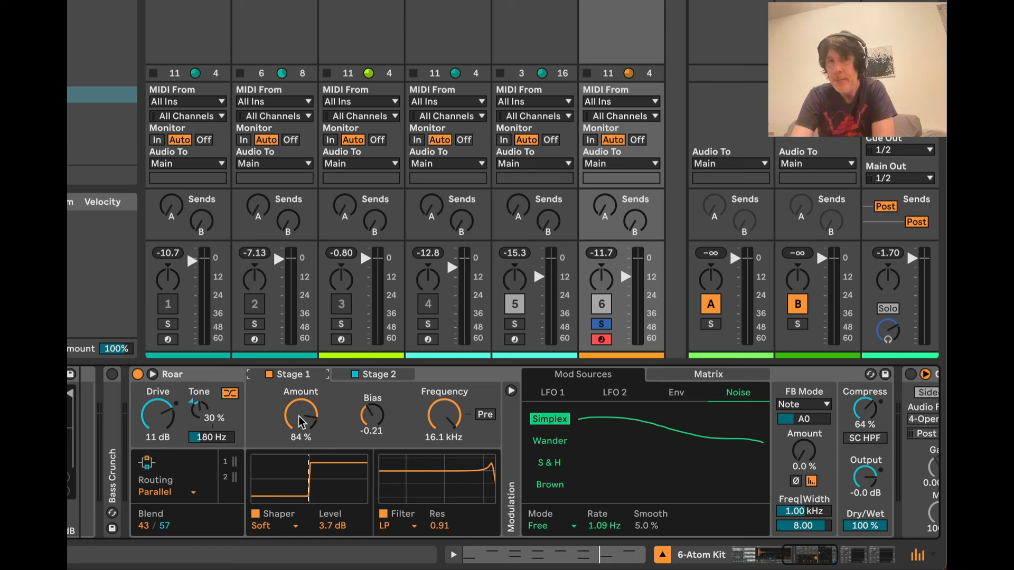
{"action": "left_click", "coordinate": [298, 417]}
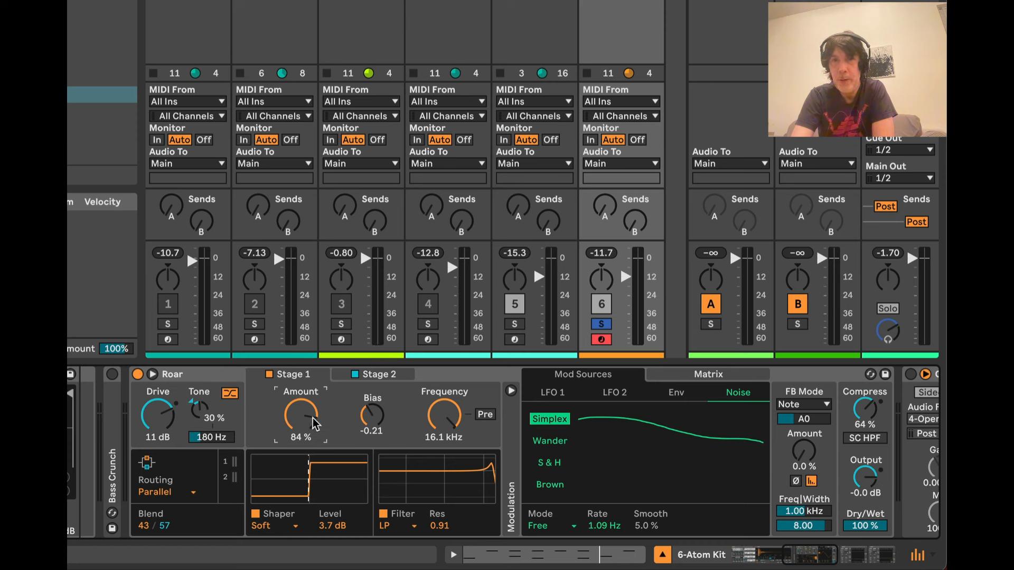
{"action": "left_click", "coordinate": [676, 393]}
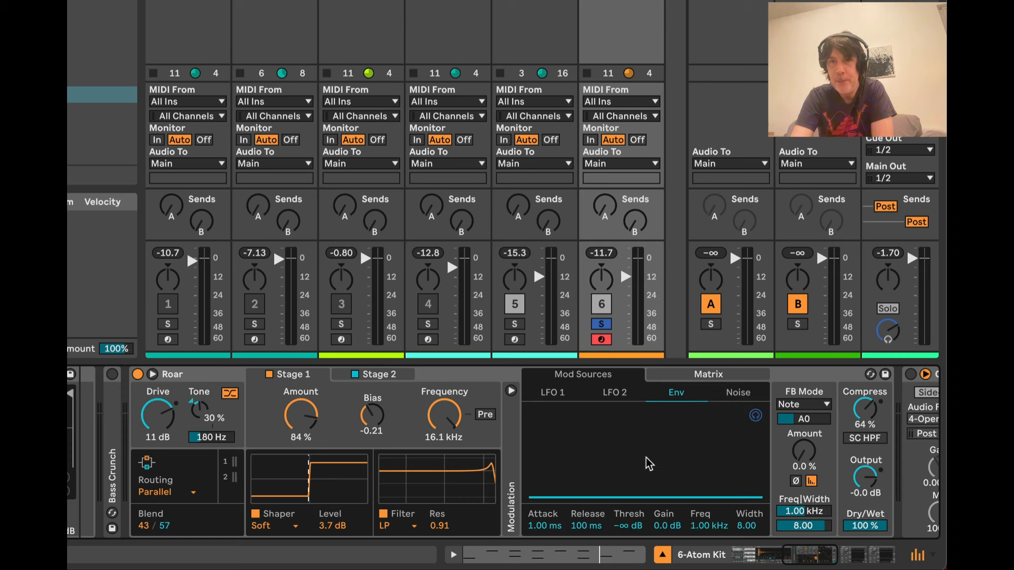
{"action": "left_click", "coordinate": [696, 376]}
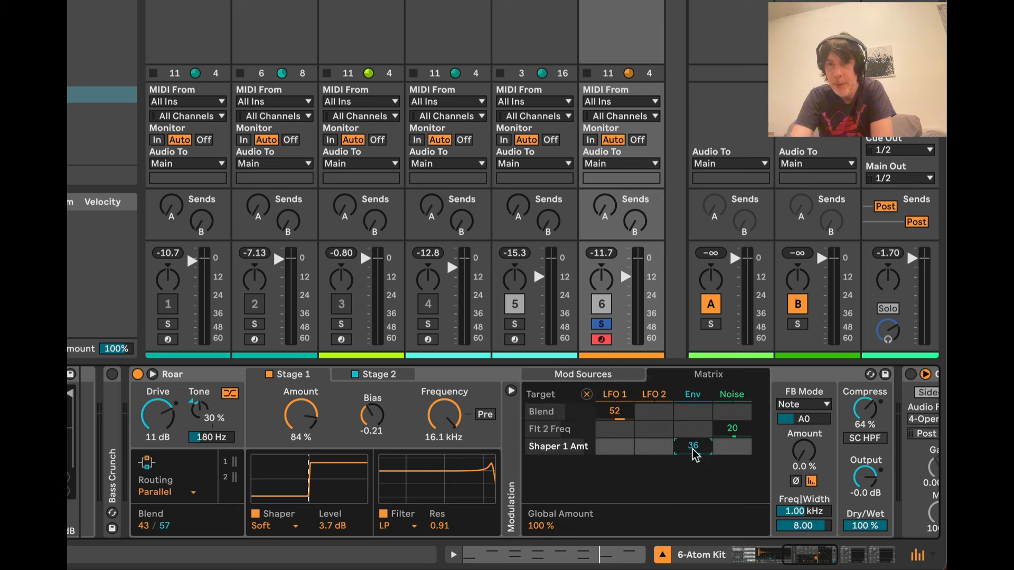
{"action": "left_click_drag", "start_coordinate": [692, 449], "coordinate": [692, 509]}
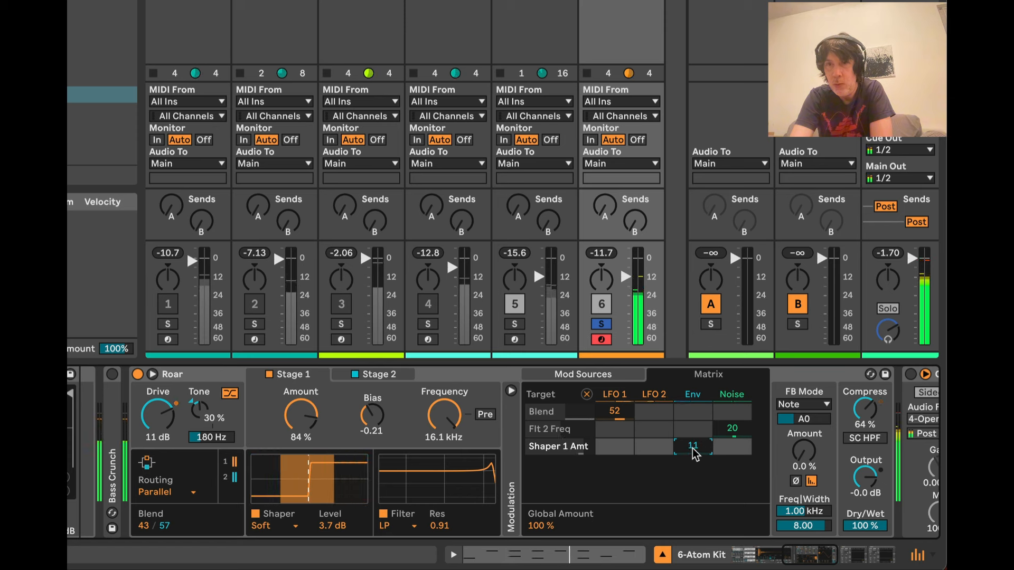
{"action": "left_click_drag", "start_coordinate": [693, 449], "coordinate": [692, 421]}
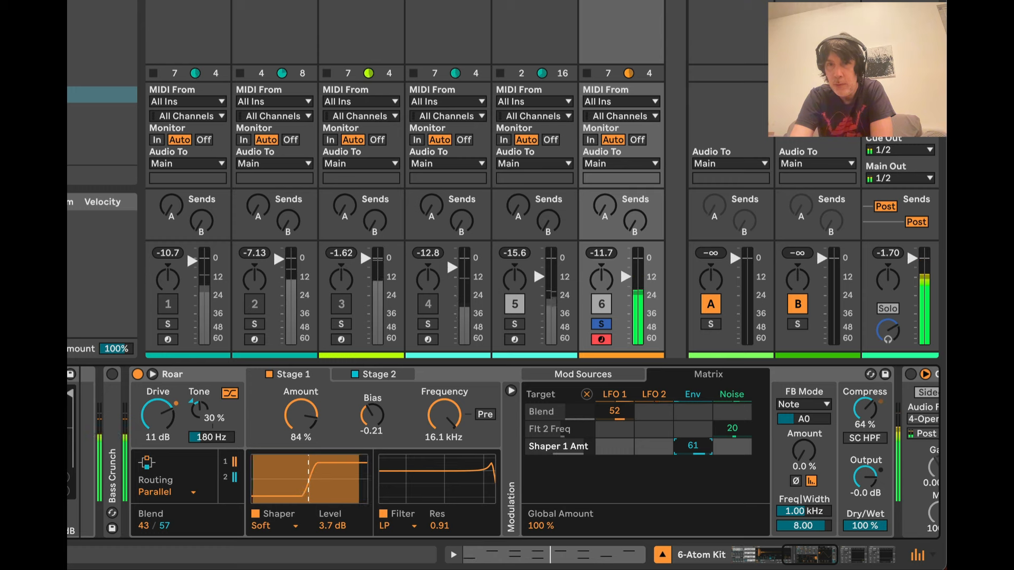
{"action": "left_click_drag", "start_coordinate": [692, 449], "coordinate": [692, 455]}
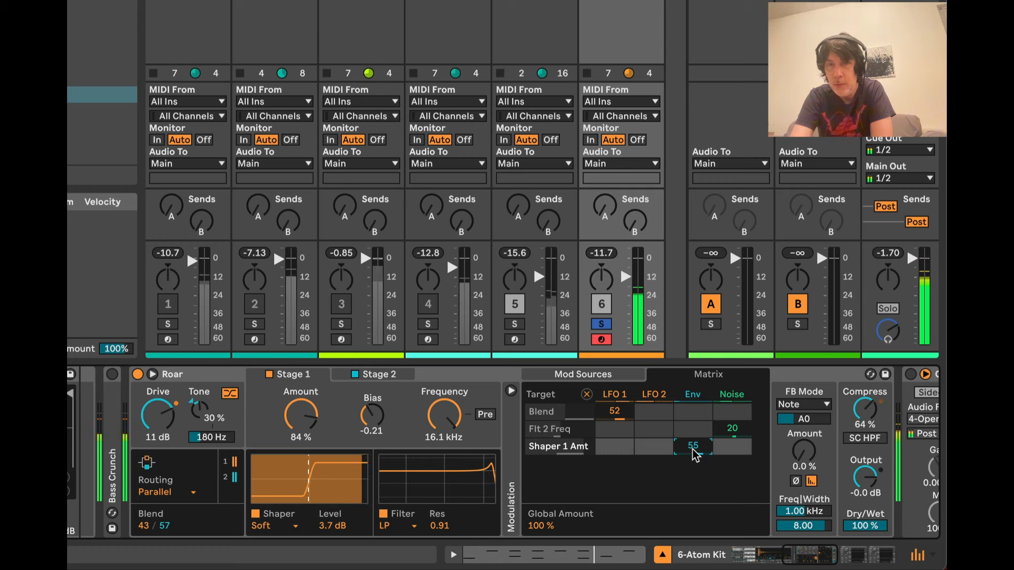
Raise Stage 2's filter frequency to 2.78 kHz
{"action": "left_click", "coordinate": [383, 374]}
{"action": "left_click", "coordinate": [447, 417]}
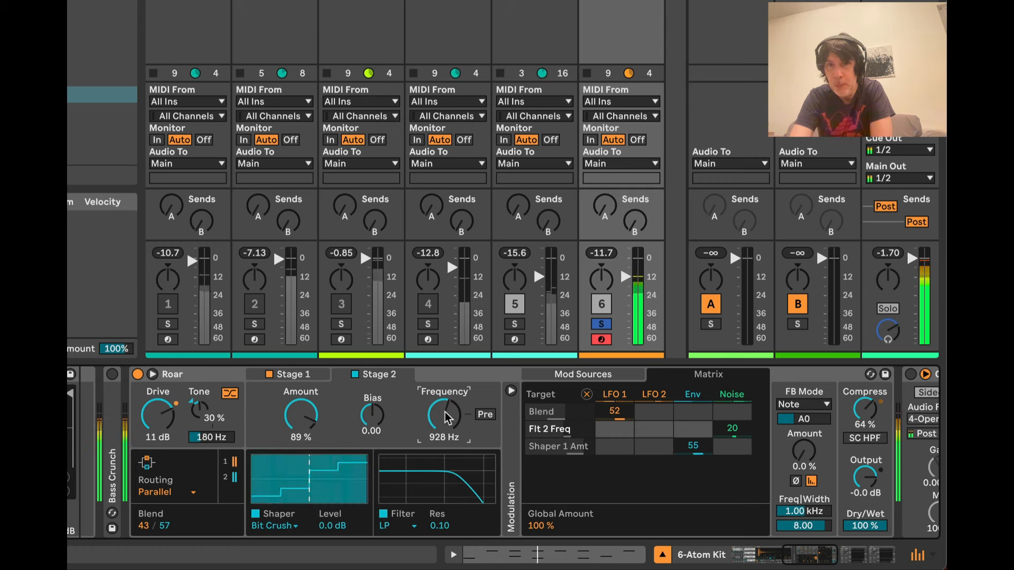
{"action": "scroll", "coordinate": [446, 417], "scroll_direction": "up", "scroll_amount": 8}
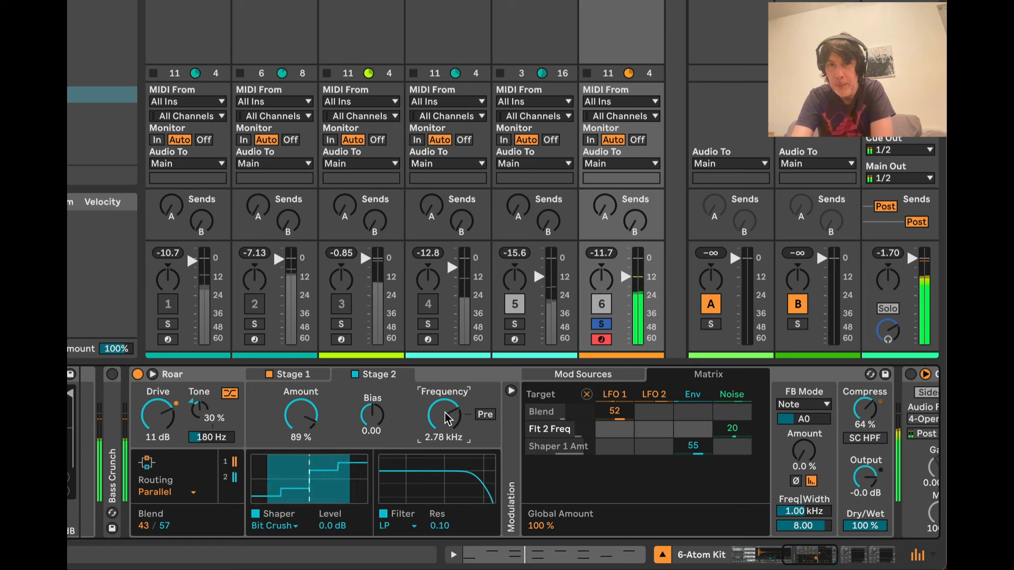
Play the track while trying the feedback amount, reset it to 0%, and raise it again to 40%
{"action": "key", "text": "space"}
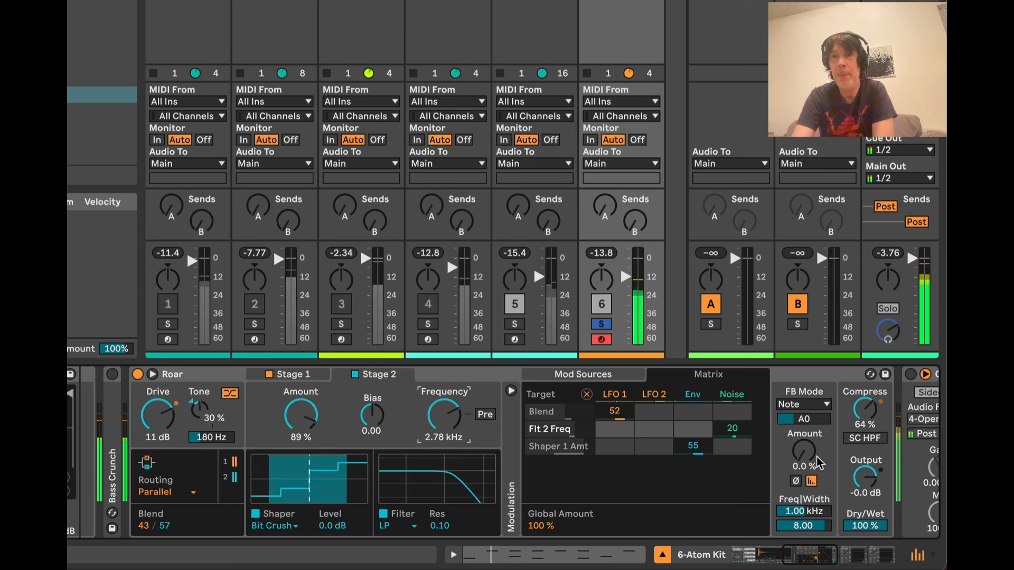
{"action": "left_click_drag", "start_coordinate": [801, 463], "coordinate": [797, 455]}
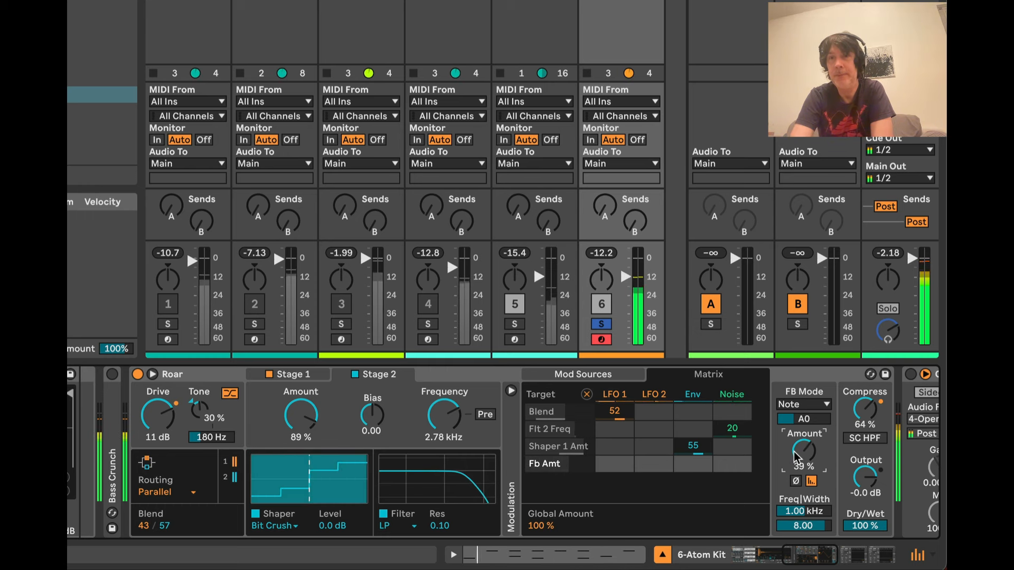
{"action": "left_click_drag", "start_coordinate": [797, 457], "coordinate": [796, 458]}
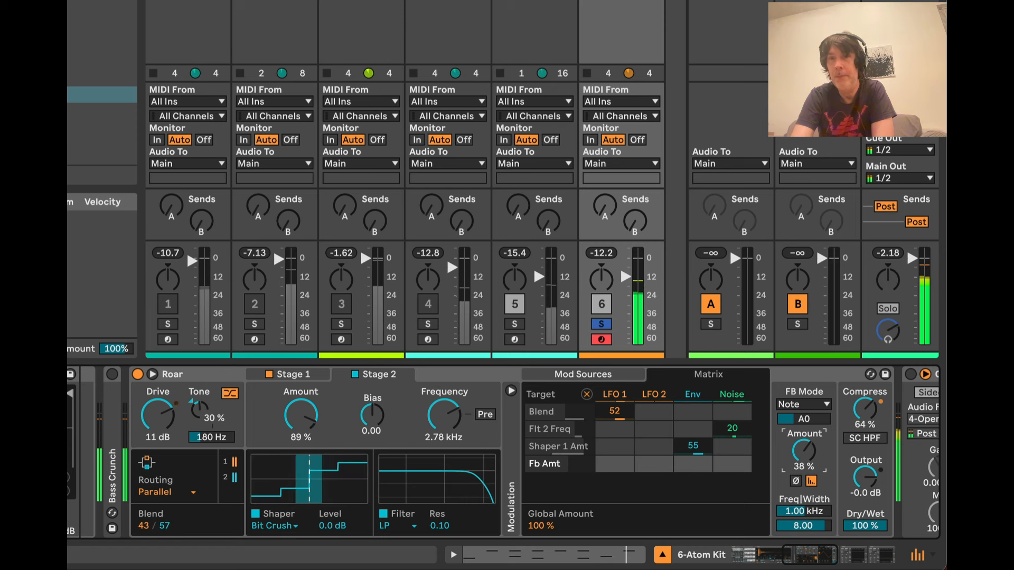
{"action": "double_click", "coordinate": [812, 469]}
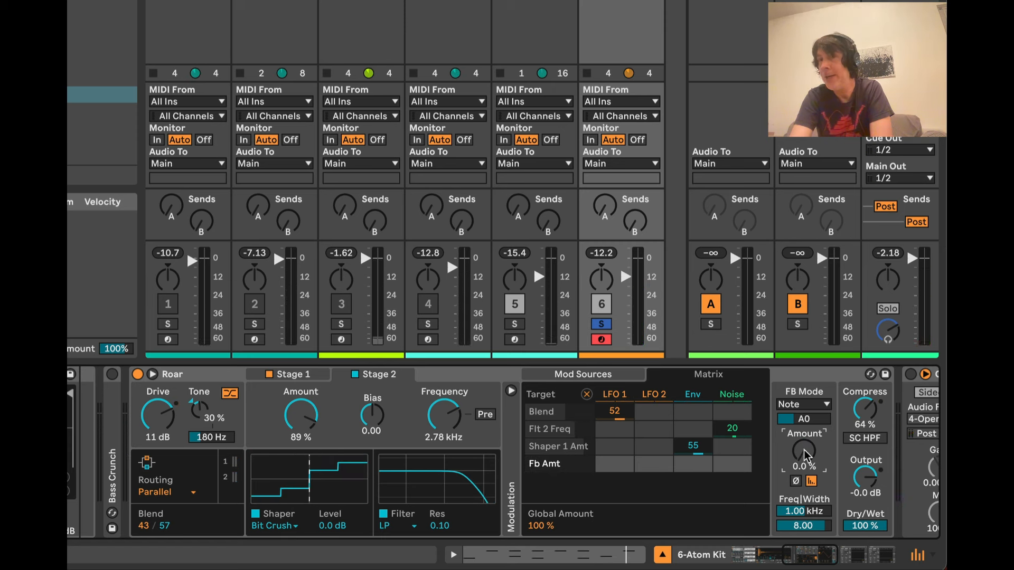
{"action": "left_click_drag", "start_coordinate": [806, 455], "coordinate": [807, 457]}
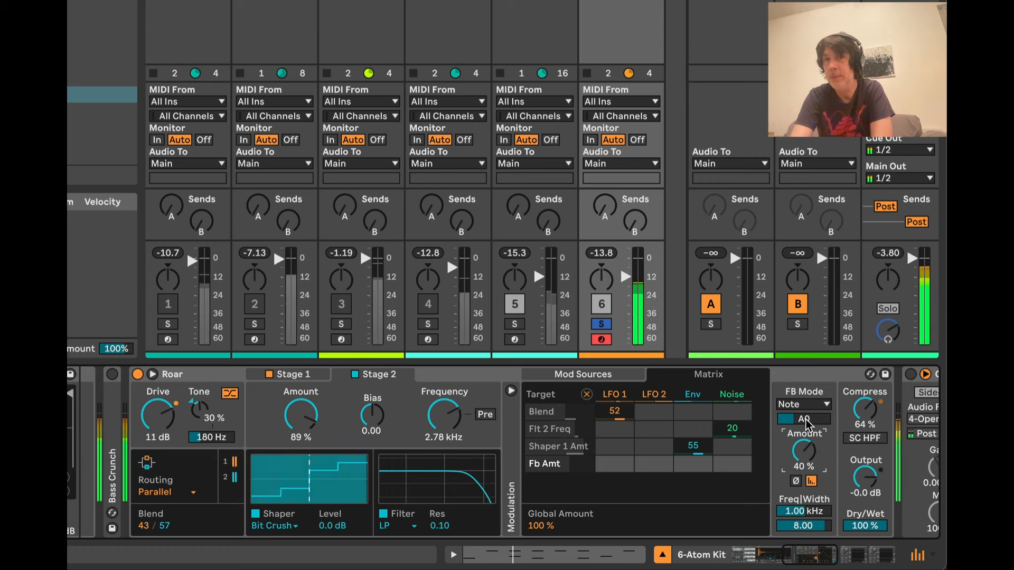
Try different feedback notes, leaving the note at G0, and raise the feedback amount to 53%
{"action": "left_click_drag", "start_coordinate": [806, 422], "coordinate": [806, 418]}
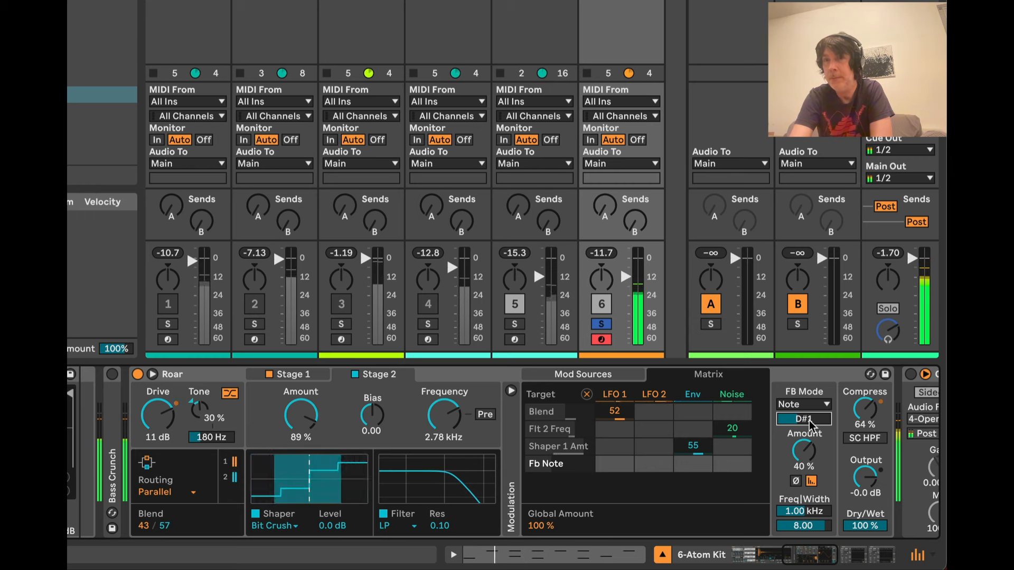
{"action": "left_click_drag", "start_coordinate": [804, 418], "coordinate": [813, 425]}
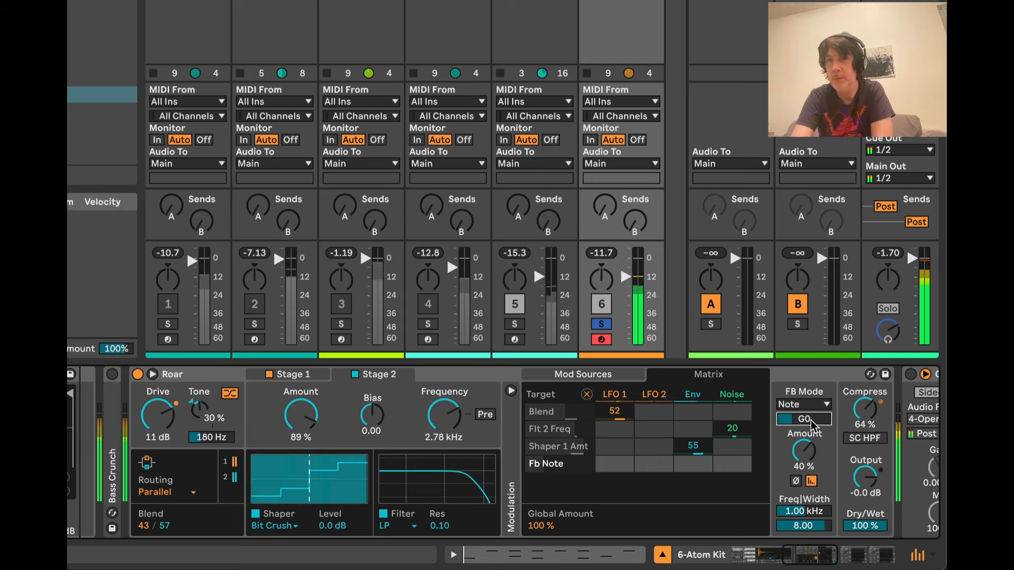
{"action": "left_click", "coordinate": [801, 463]}
{"action": "scroll", "coordinate": [801, 464], "scroll_direction": "up", "scroll_amount": 10}
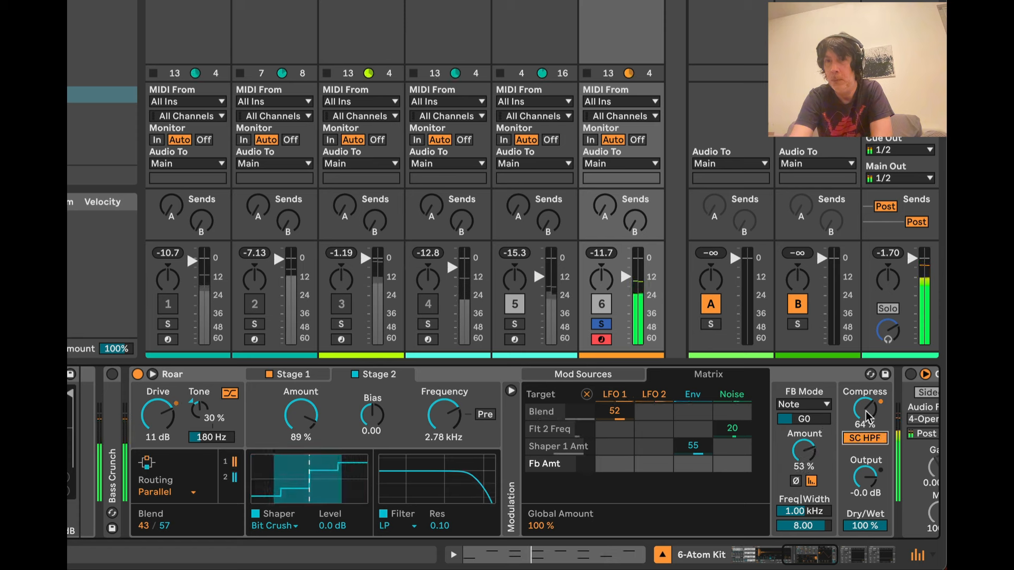
Set Compress to 80% with the sidechain high-pass filter on, and bring the feedback amount down to 0%
{"action": "mouse_move", "coordinate": [866, 411]}
{"action": "left_mouse_down"}
{"action": "mouse_move", "coordinate": [866, 396]}
{"action": "mouse_move", "coordinate": [866, 410]}
{"action": "left_mouse_up"}
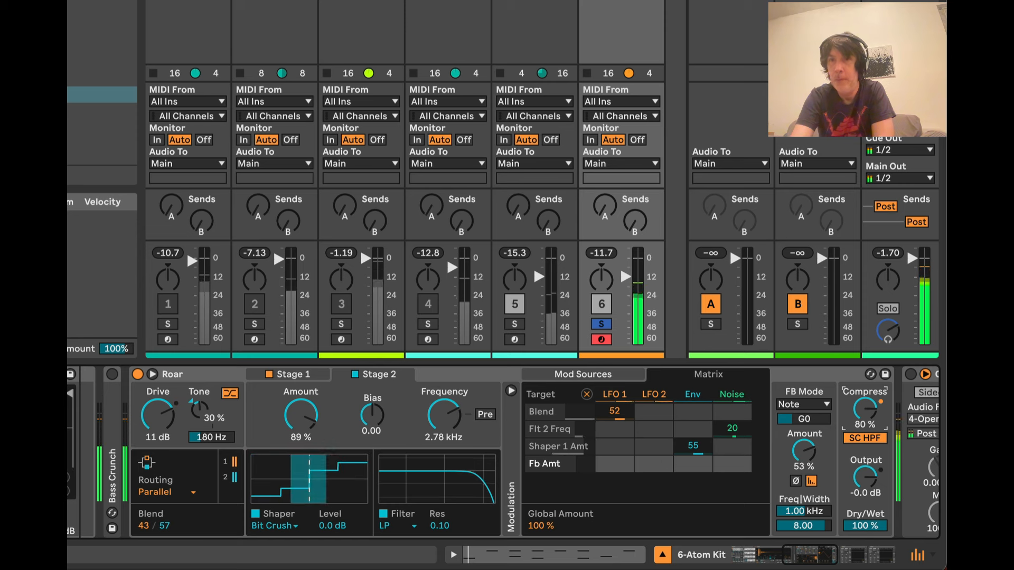
{"action": "left_click_drag", "start_coordinate": [804, 450], "coordinate": [812, 484]}
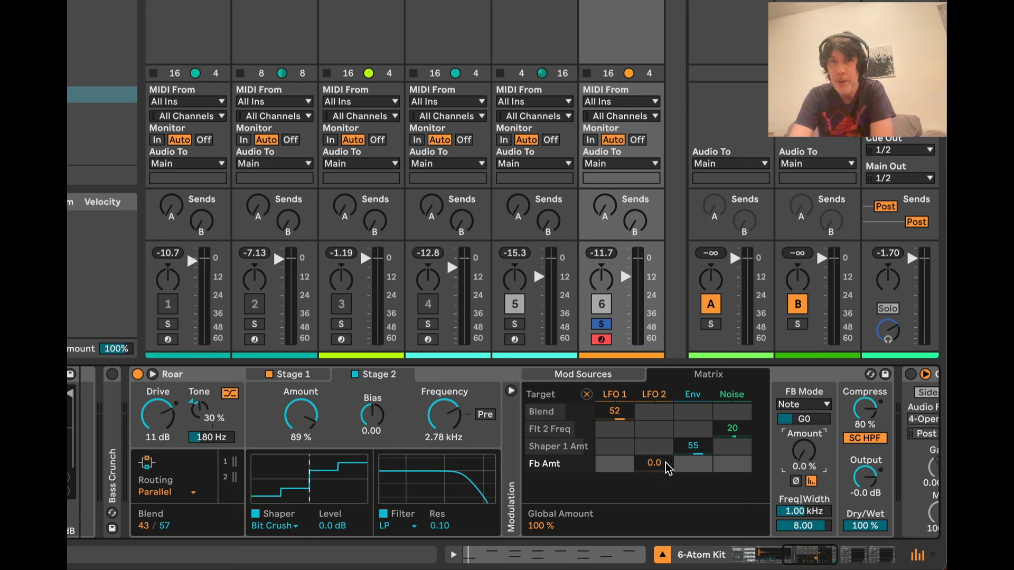
Modulate the feedback amount with LFO 2 and give LFO 2 the rising sawtooth waveform
{"action": "left_click_drag", "start_coordinate": [653, 467], "coordinate": [653, 468]}
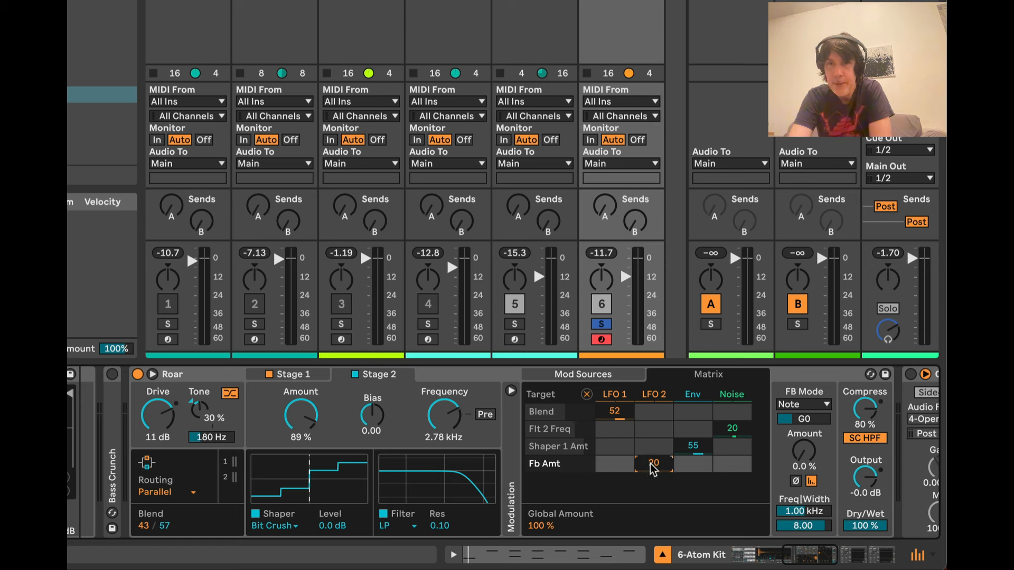
{"action": "left_click", "coordinate": [657, 395]}
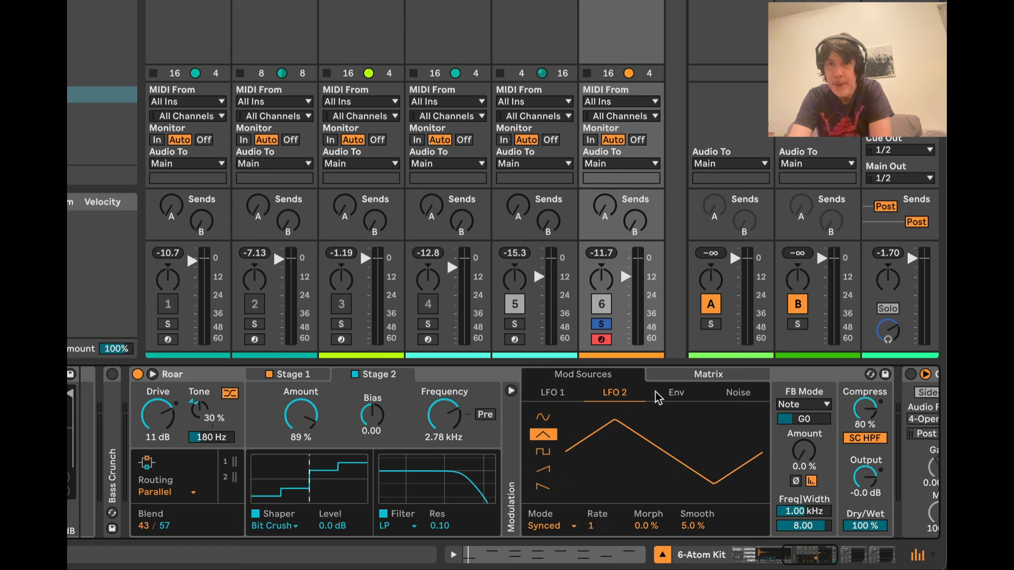
{"action": "left_click", "coordinate": [543, 469]}
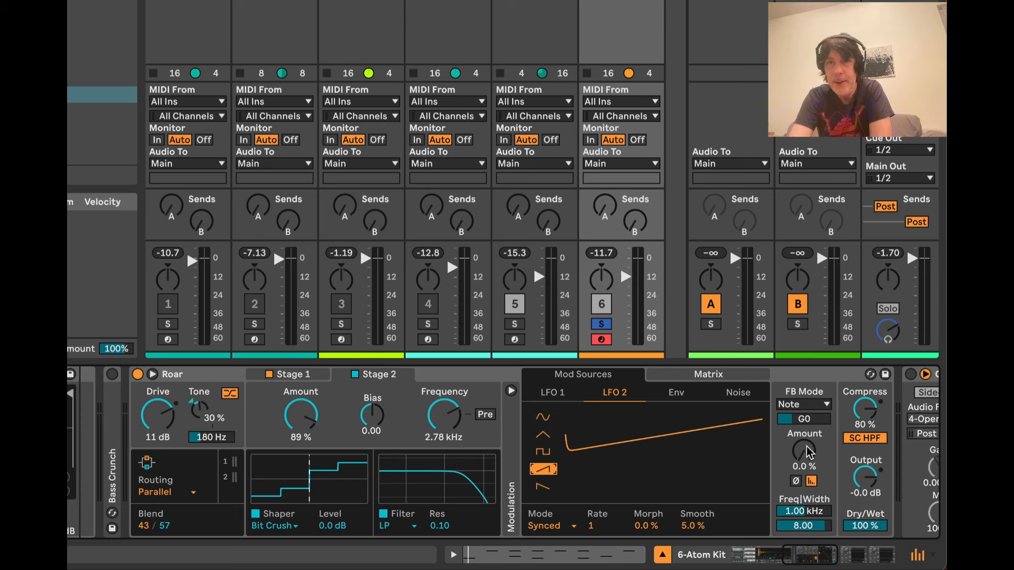
Increase LFO 2's modulation of the feedback amount to 62 and set the base feedback amount to 18% during playback
{"action": "left_click", "coordinate": [720, 377]}
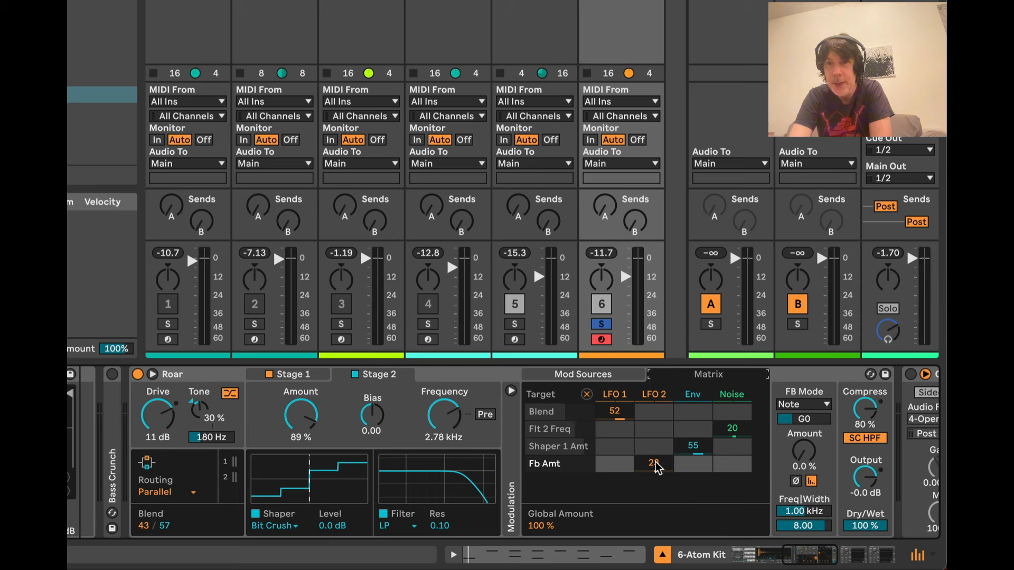
{"action": "left_click_drag", "start_coordinate": [655, 465], "coordinate": [655, 444]}
{"action": "key", "text": "space"}
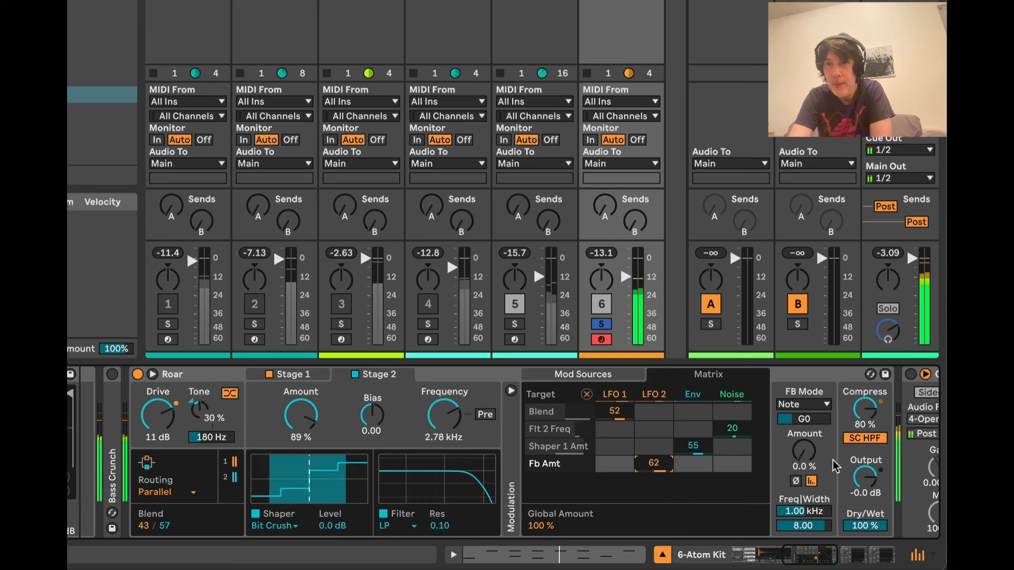
{"action": "left_click_drag", "start_coordinate": [806, 456], "coordinate": [807, 453]}
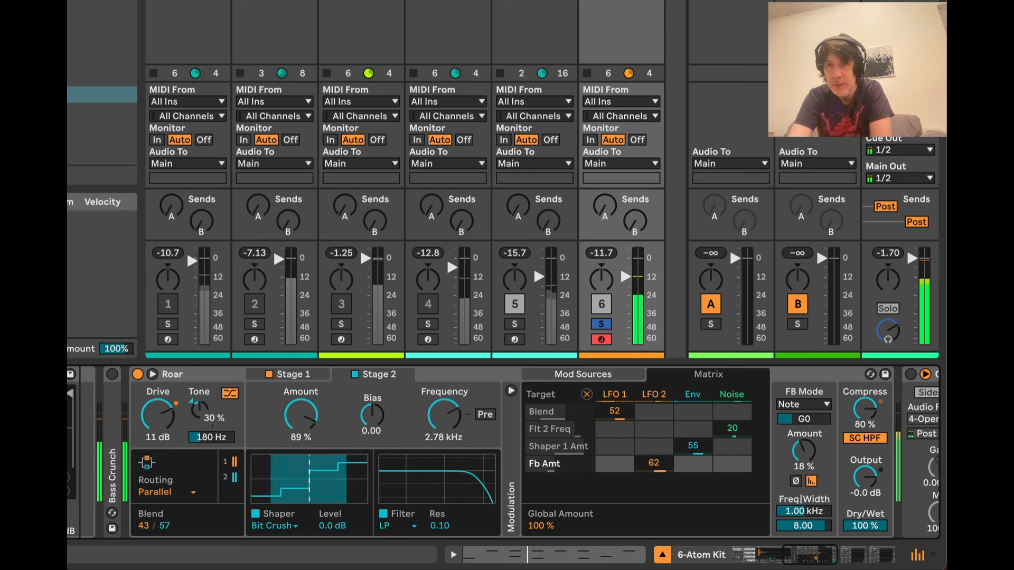
Raise LFO 2's modulation of the feedback amount to 73 and reset the base feedback amount to 0%
{"action": "left_click_drag", "start_coordinate": [665, 465], "coordinate": [664, 465]}
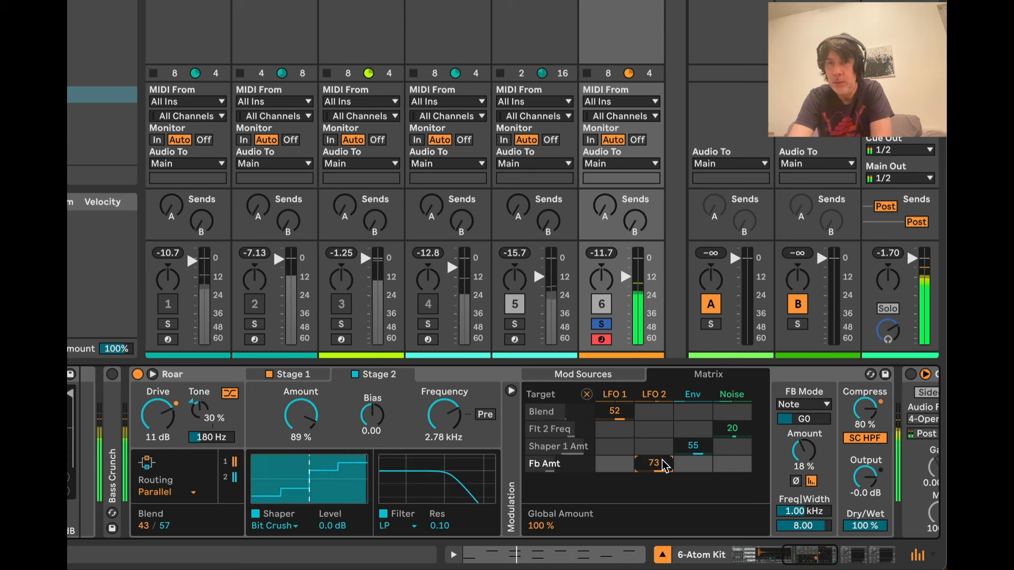
{"action": "double_click", "coordinate": [804, 449]}
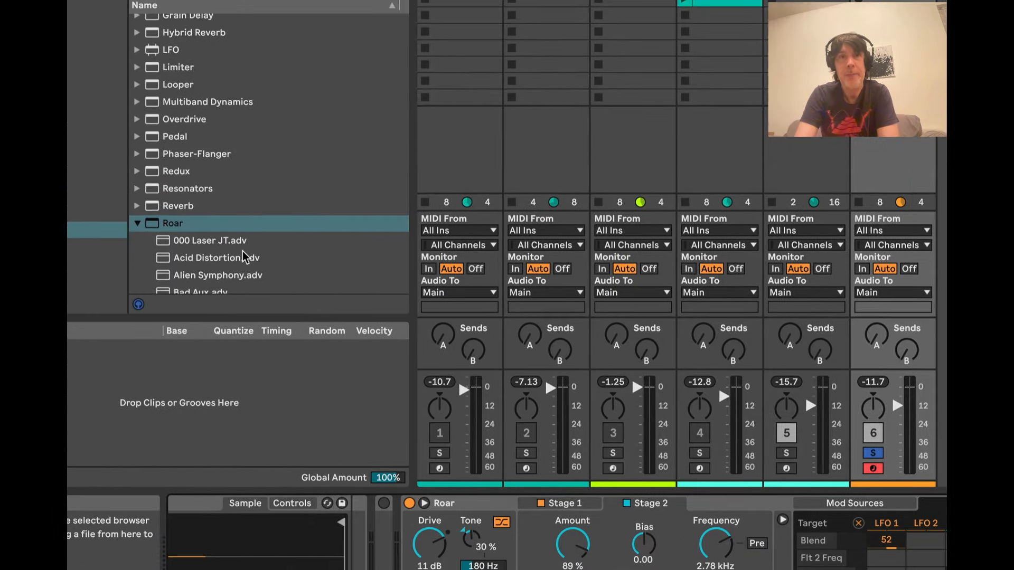
Browse Roar's presets in the browser, from the bass and drum presets through the mix presets
{"action": "scroll", "coordinate": [244, 259], "scroll_direction": "down", "scroll_amount": 3}
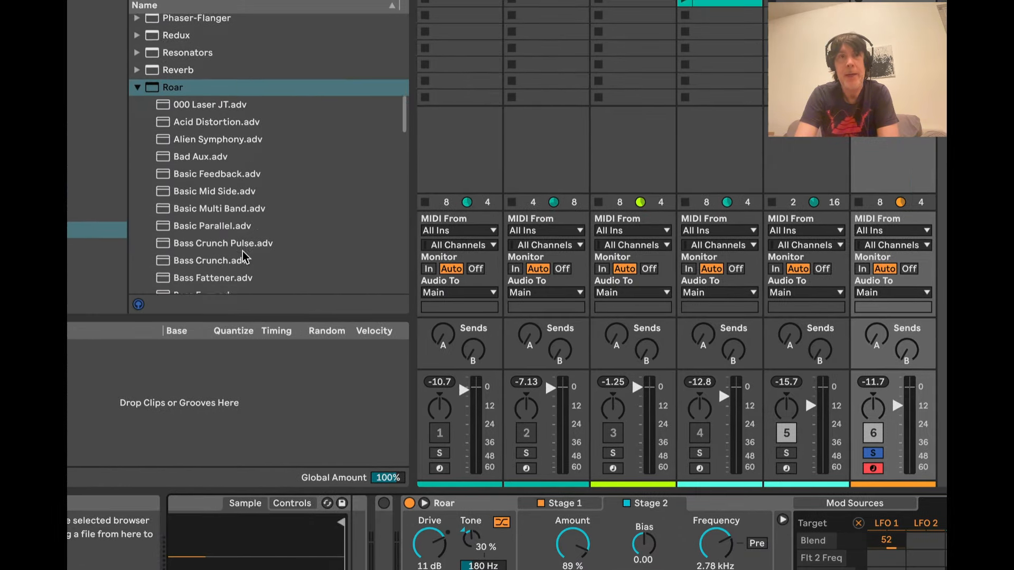
{"action": "scroll", "coordinate": [233, 248], "scroll_direction": "down", "scroll_amount": 1}
{"action": "scroll", "coordinate": [232, 199], "scroll_direction": "down", "scroll_amount": 2}
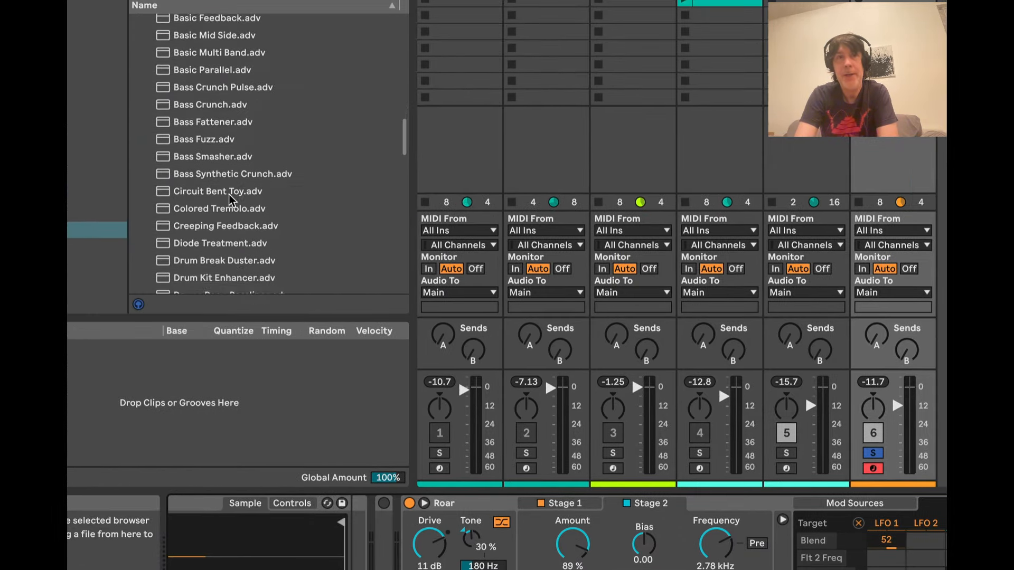
{"action": "scroll", "coordinate": [231, 199], "scroll_direction": "down", "scroll_amount": 10}
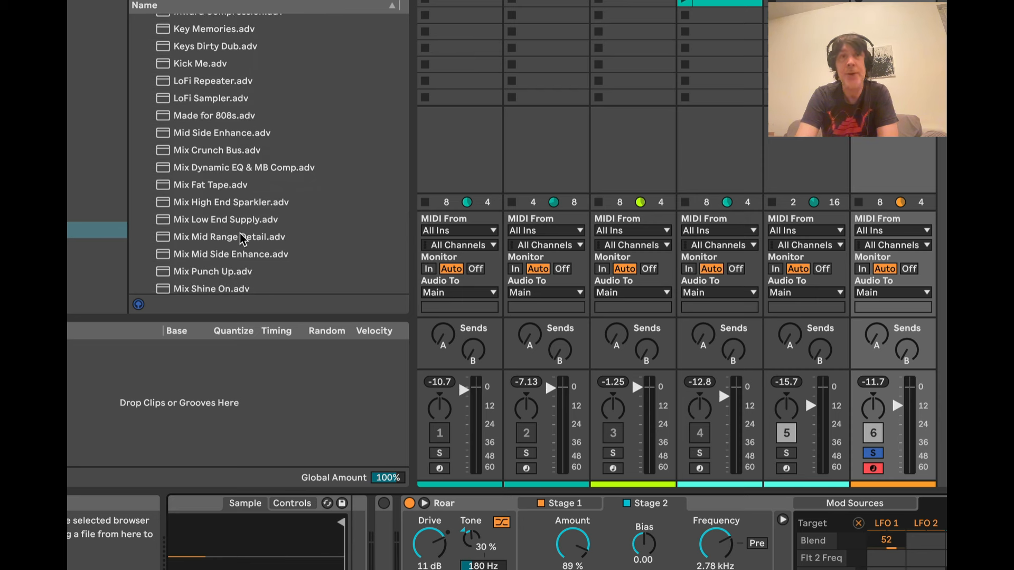
{"action": "scroll", "coordinate": [266, 237], "scroll_direction": "down", "scroll_amount": 3}
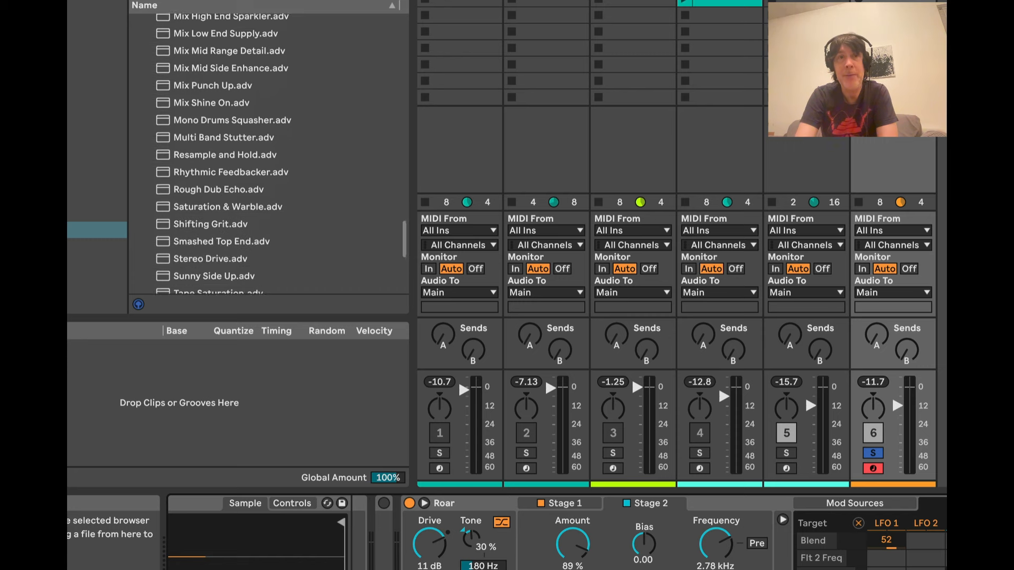
{"action": "scroll", "coordinate": [266, 159], "scroll_direction": "up", "scroll_amount": 2}
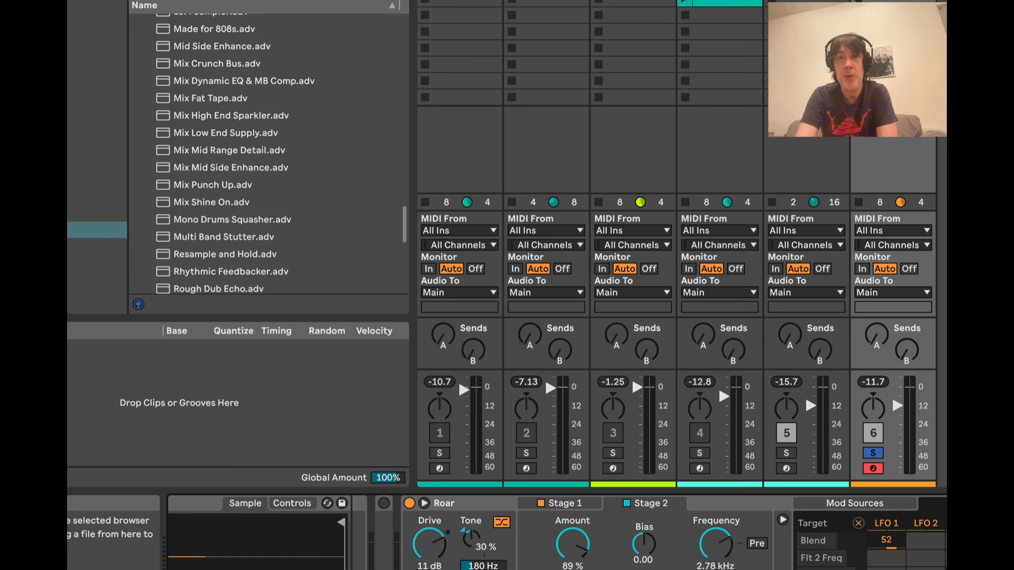
Select the Roar device and look over its full set of controls and the Compressor next to it
{"action": "left_click", "coordinate": [483, 508]}
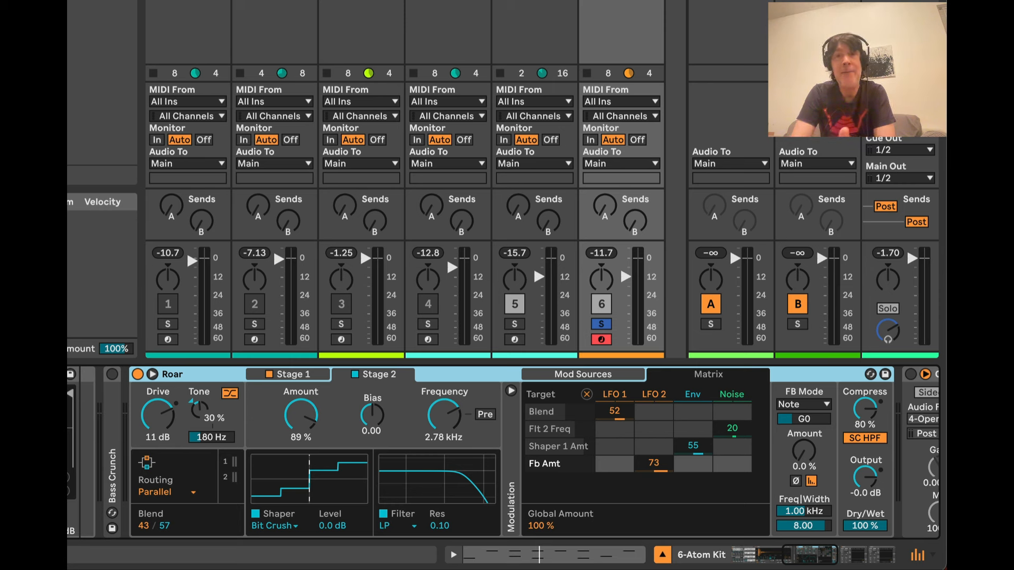
{"action": "scroll", "coordinate": [518, 438], "scroll_direction": "right", "scroll_amount": 5}
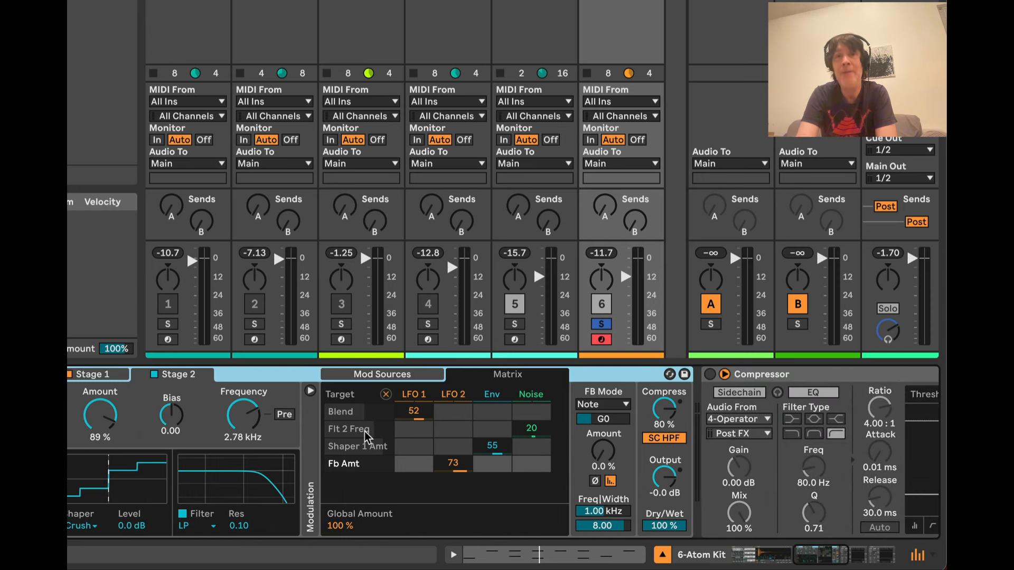
{"action": "scroll", "coordinate": [367, 438], "scroll_direction": "left", "scroll_amount": 3}
{"action": "scroll", "coordinate": [366, 438], "scroll_direction": "left", "scroll_amount": 2}
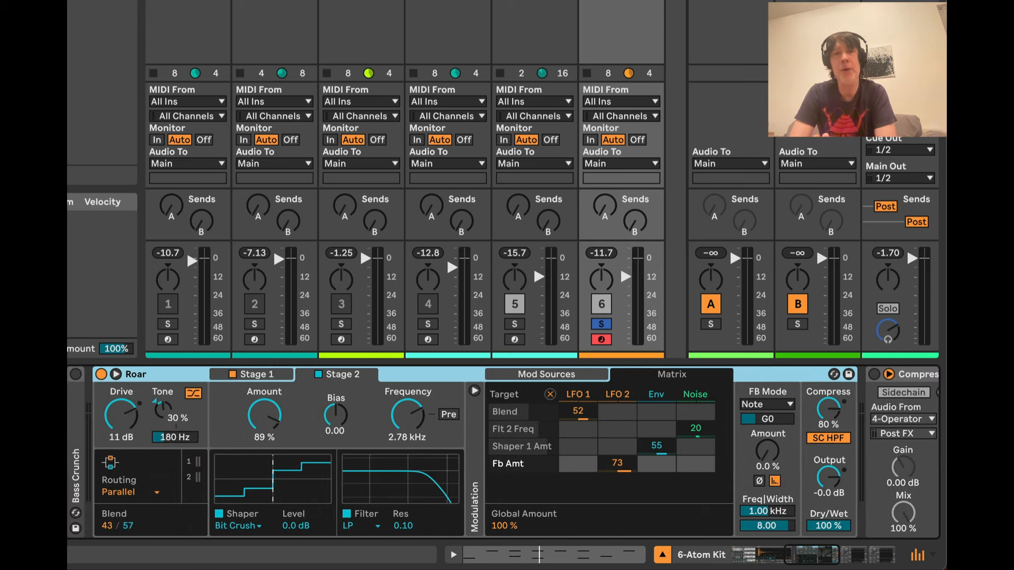